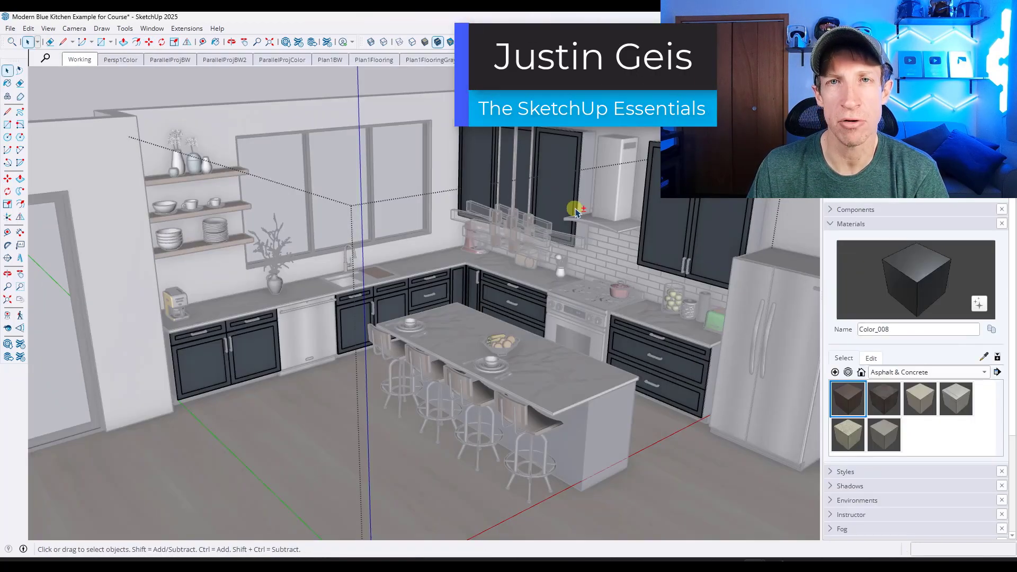
- Copy the bar chair along the red axis, arraying it first to *3, then *4 copies
double_click(439, 270)
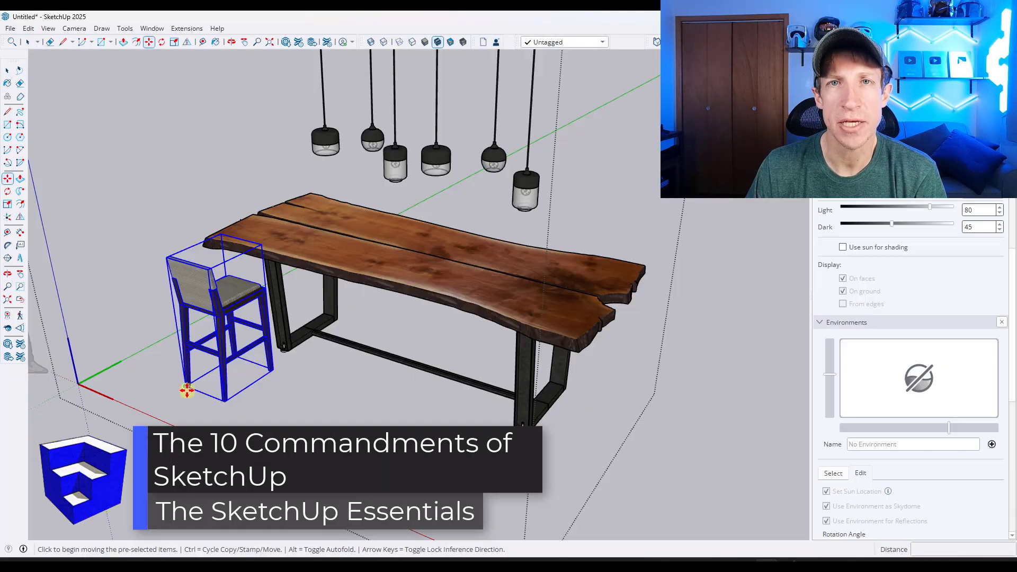
key("ctrl")
left_click(186, 390)
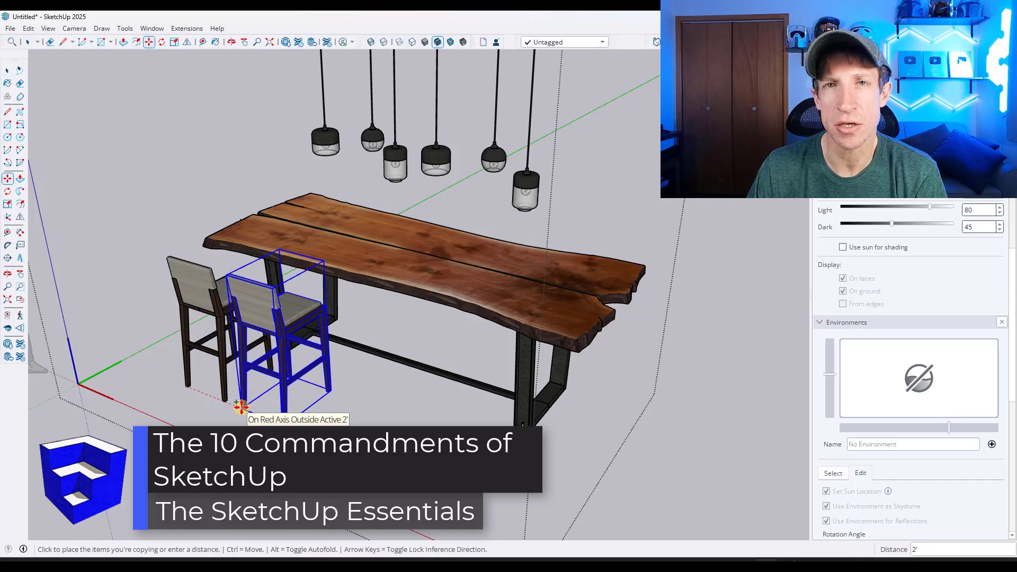
left_click(242, 406)
type("*3")
key("Return")
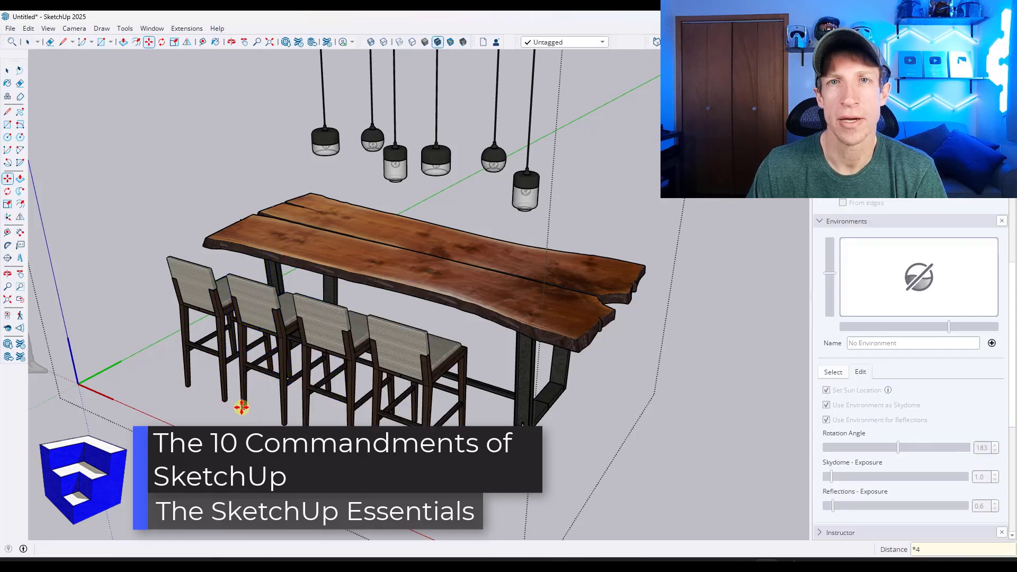
type("*4")
key("Return")
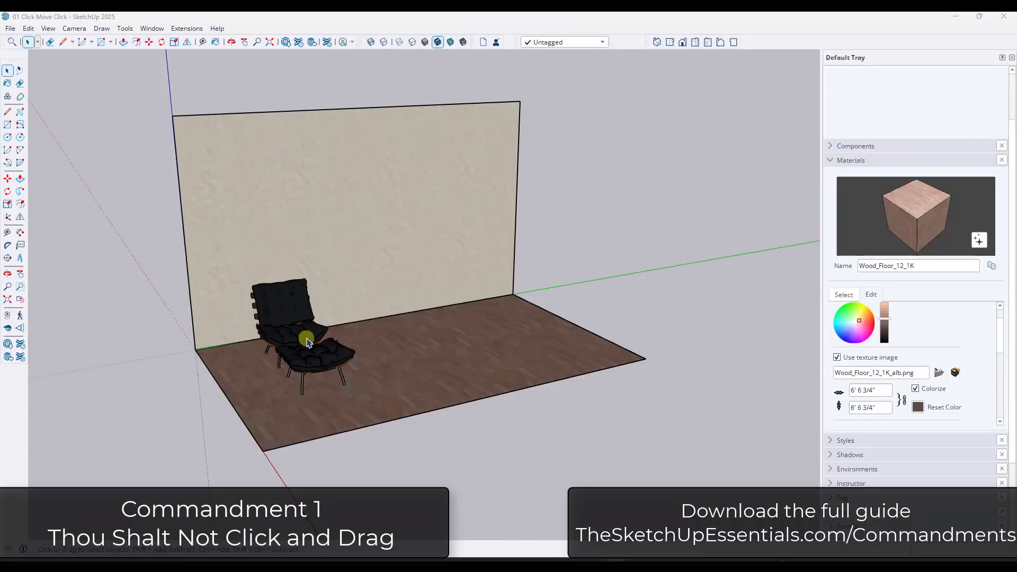
- Move the selected chair and ottoman to the right along the green axis, then undo
left_click(307, 340)
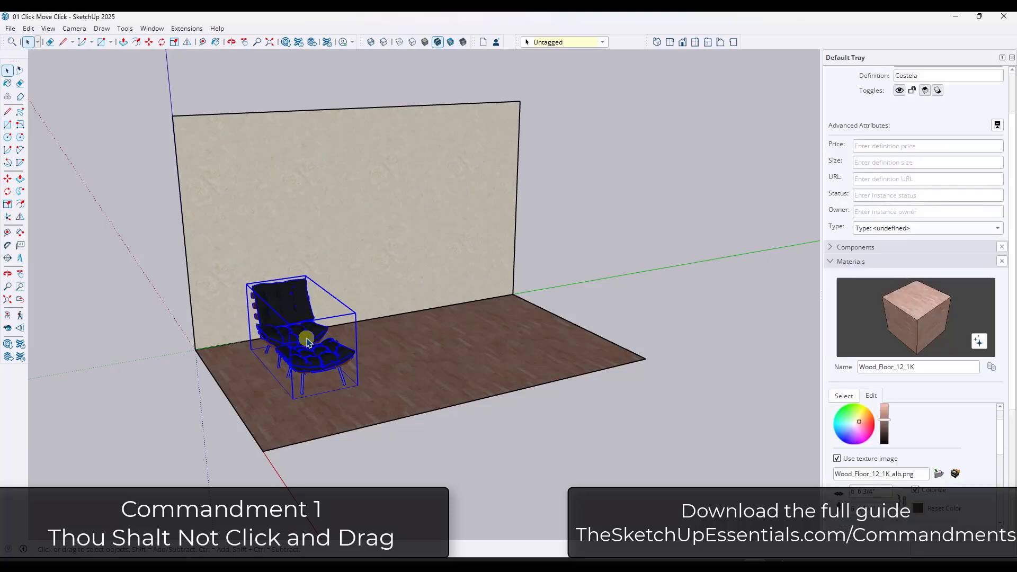
scroll(306, 347, "up", 2)
scroll(331, 335, "up", 1)
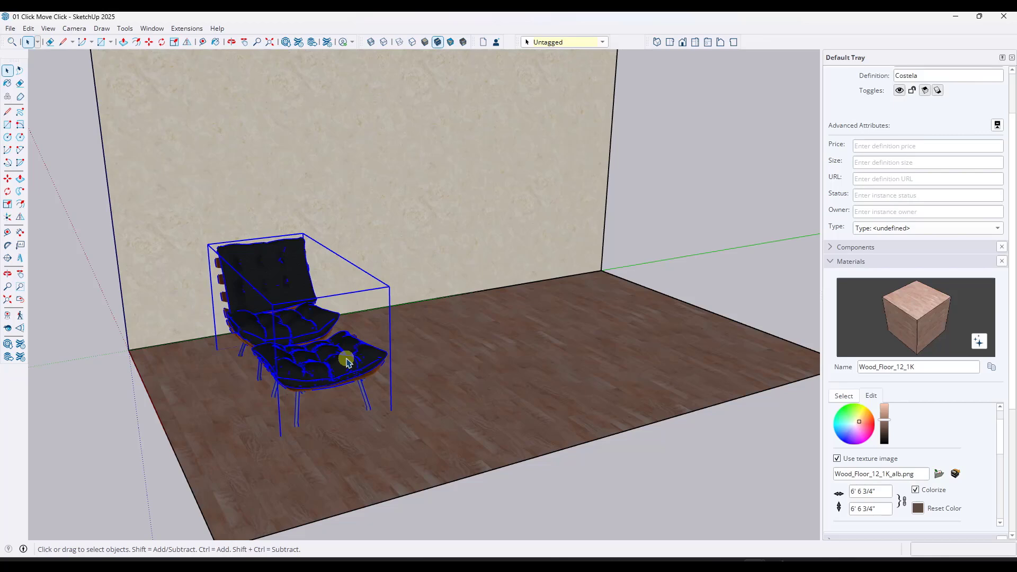
key("m")
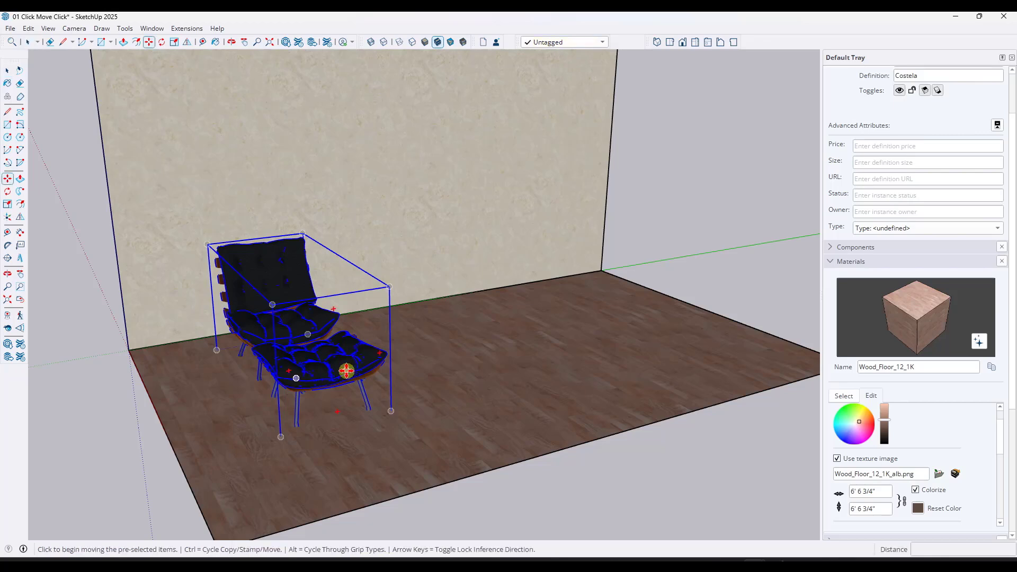
left_click(345, 372)
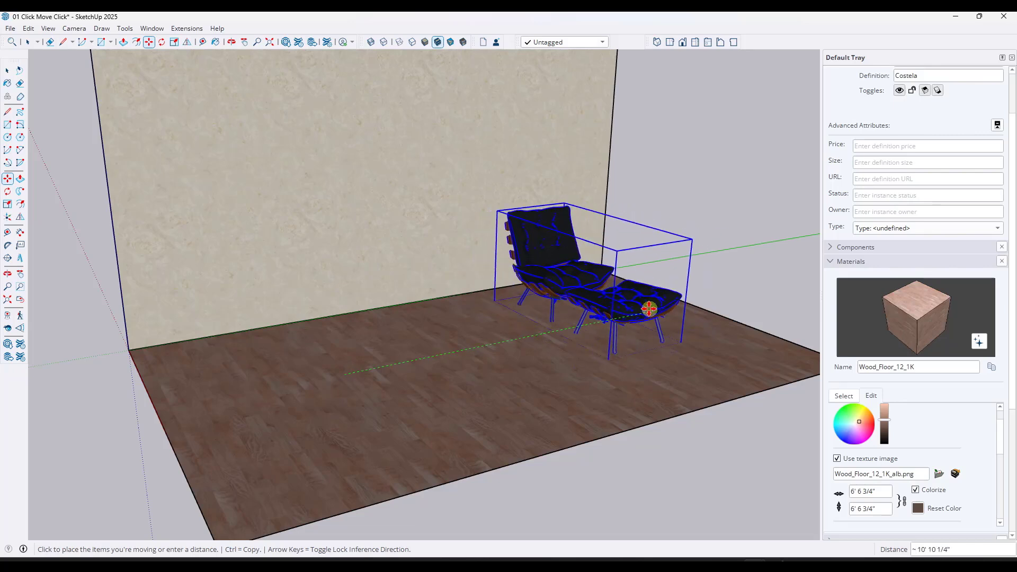
left_click(647, 308)
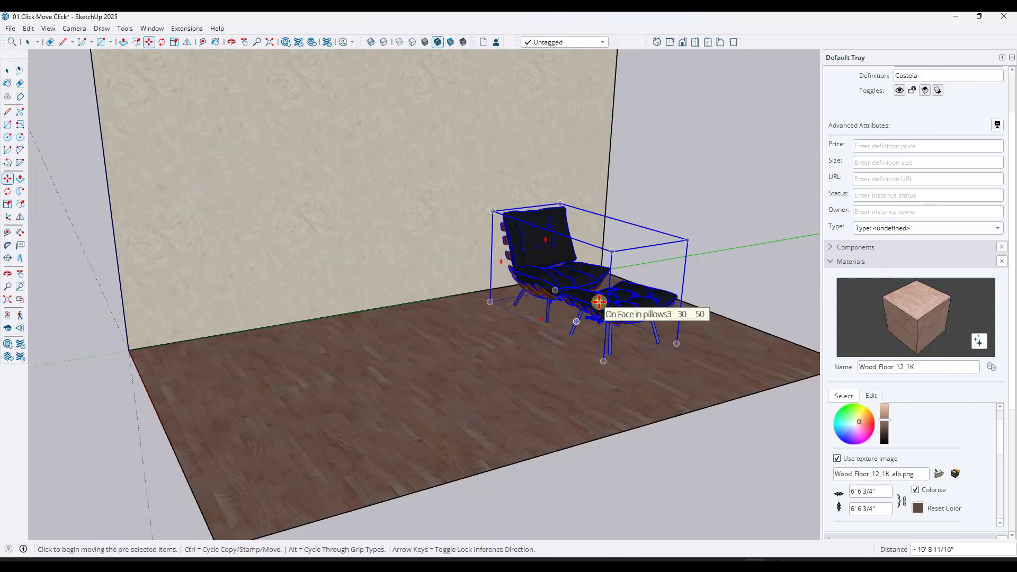
key("ctrl+z")
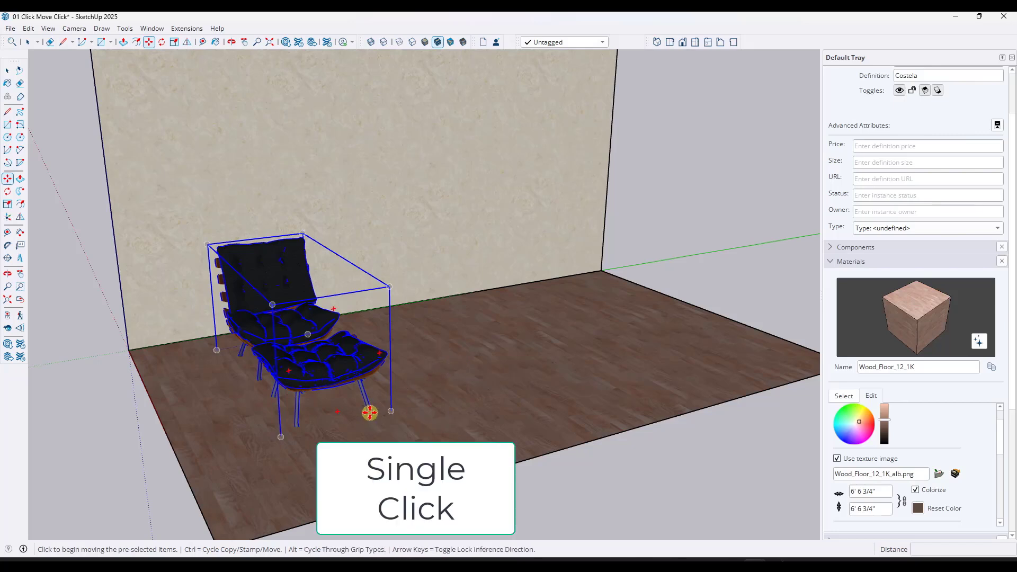
- Move the chair exactly 10' along the green axis, then move it back left
left_click(369, 412)
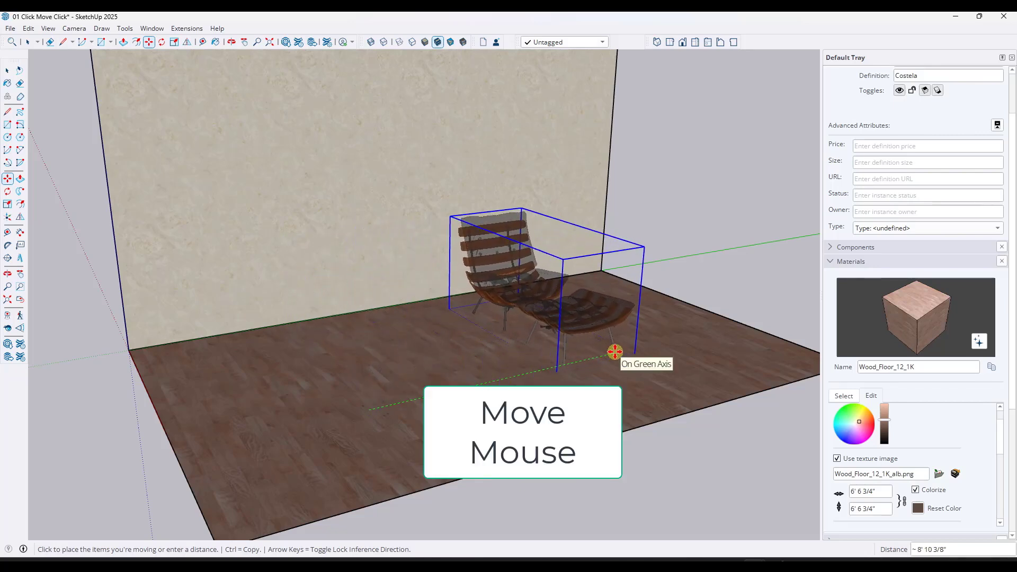
type("10")
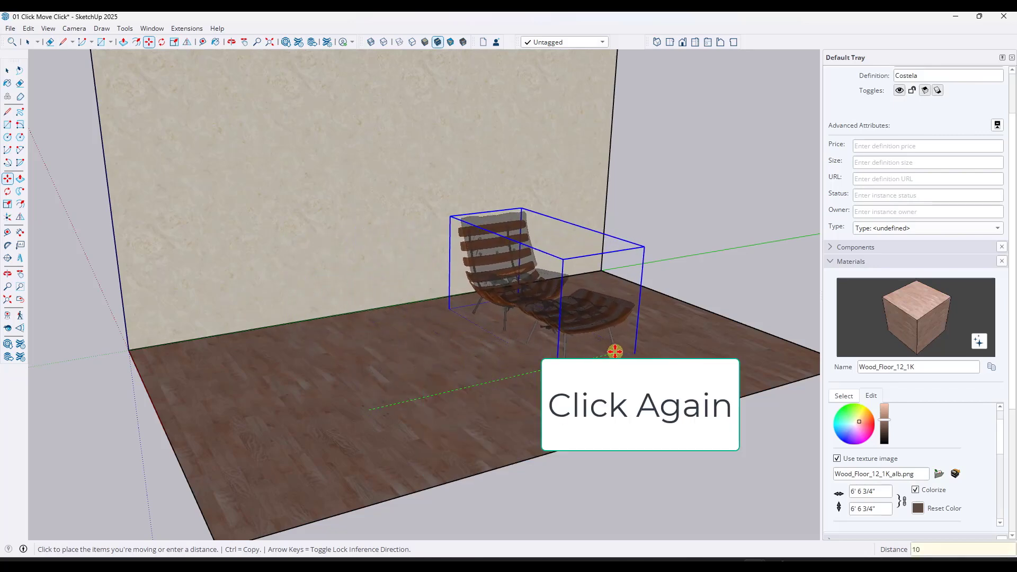
type("'")
key("Return")
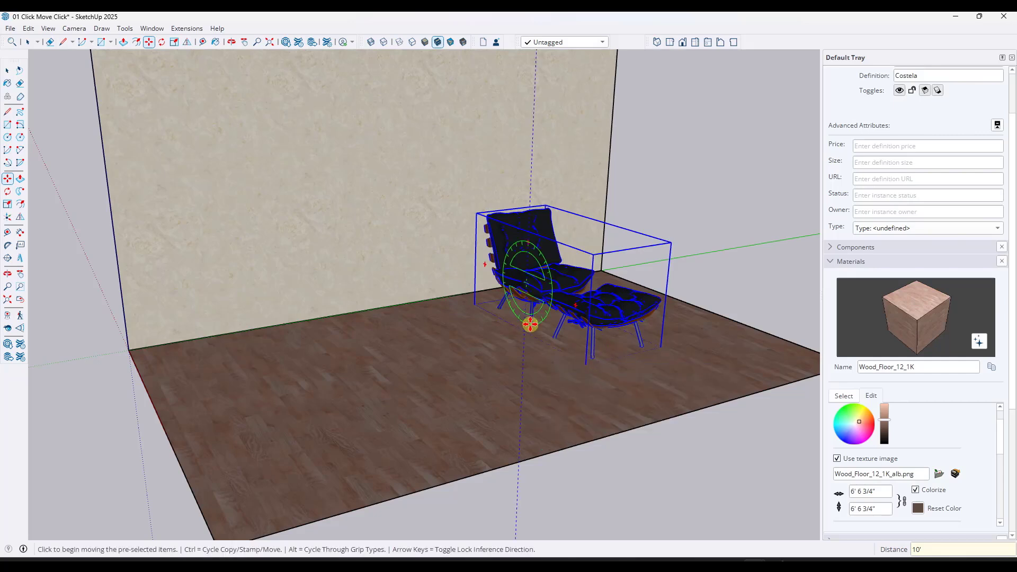
left_click(528, 324)
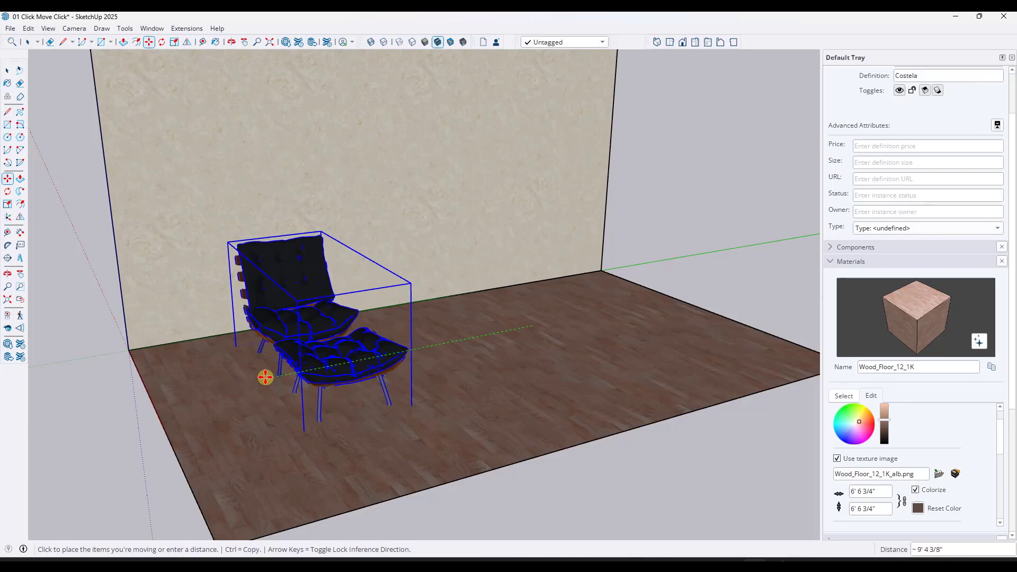
left_click(266, 379)
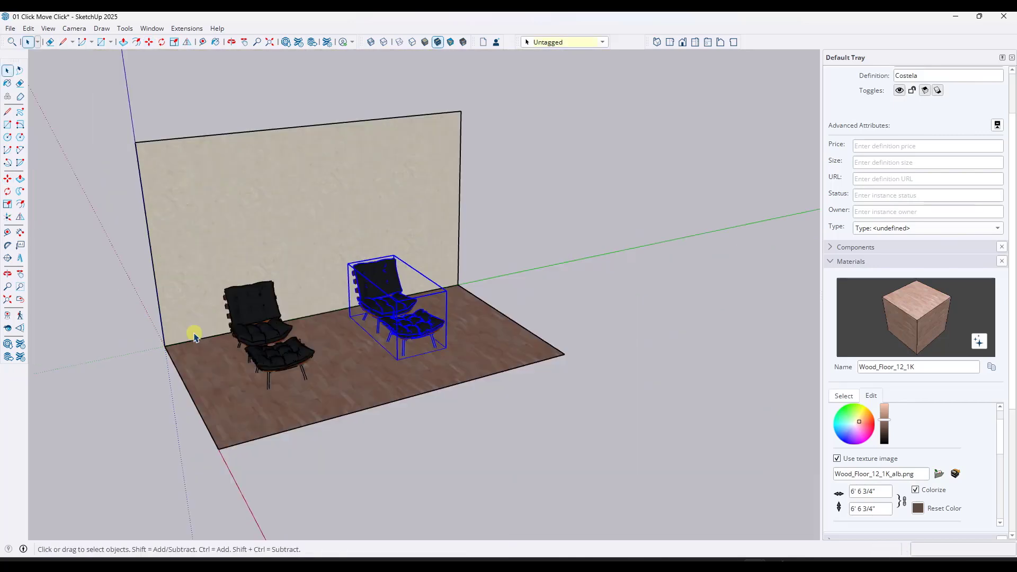
scroll(159, 265, "down", 4)
- Draw a rectangle on the ground beside the room
key("r")
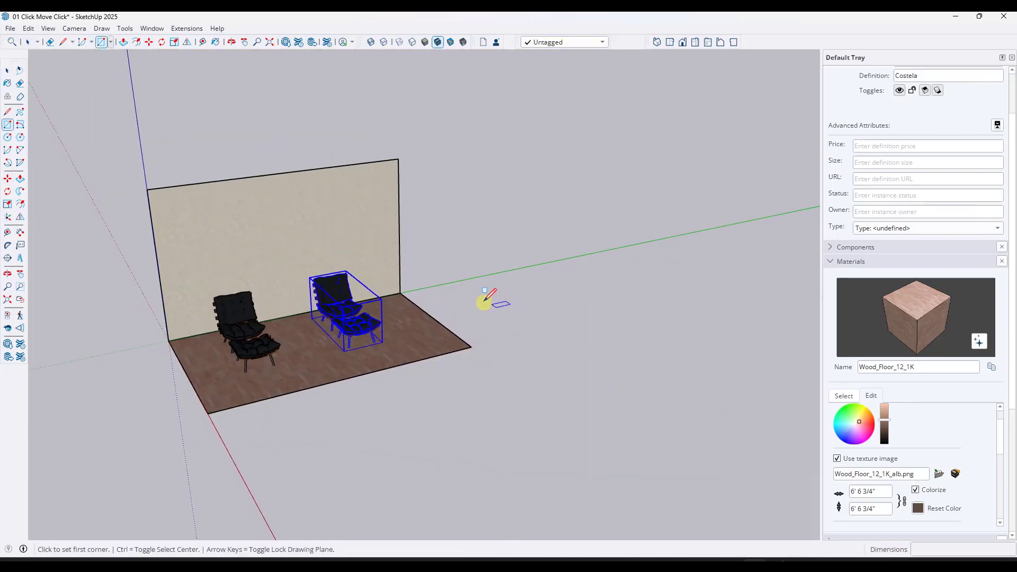
left_click(480, 293)
left_click(587, 300)
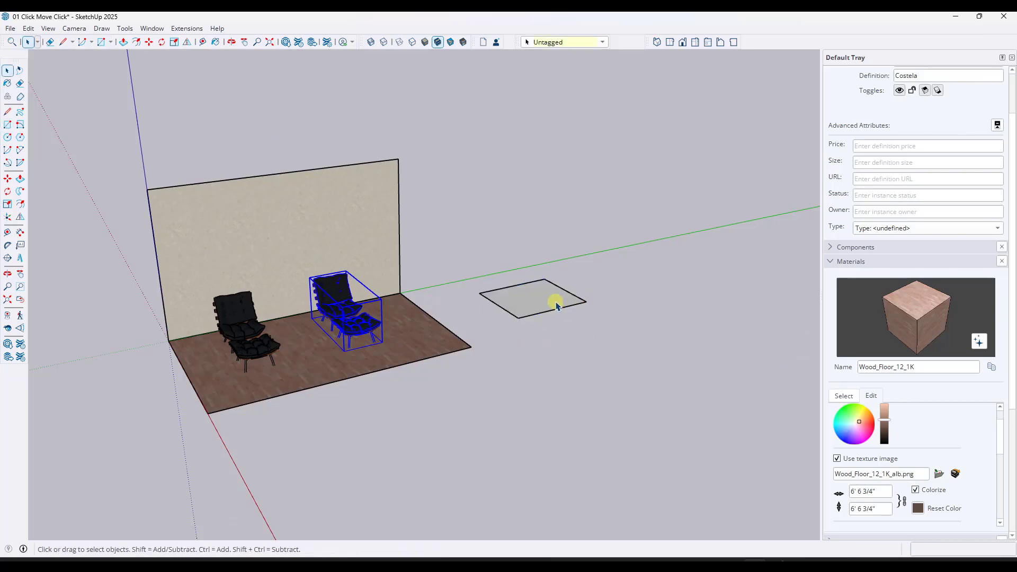
- Push/pull the rectangle up 6' into a box, redoing the height once
key("p")
left_click(529, 297)
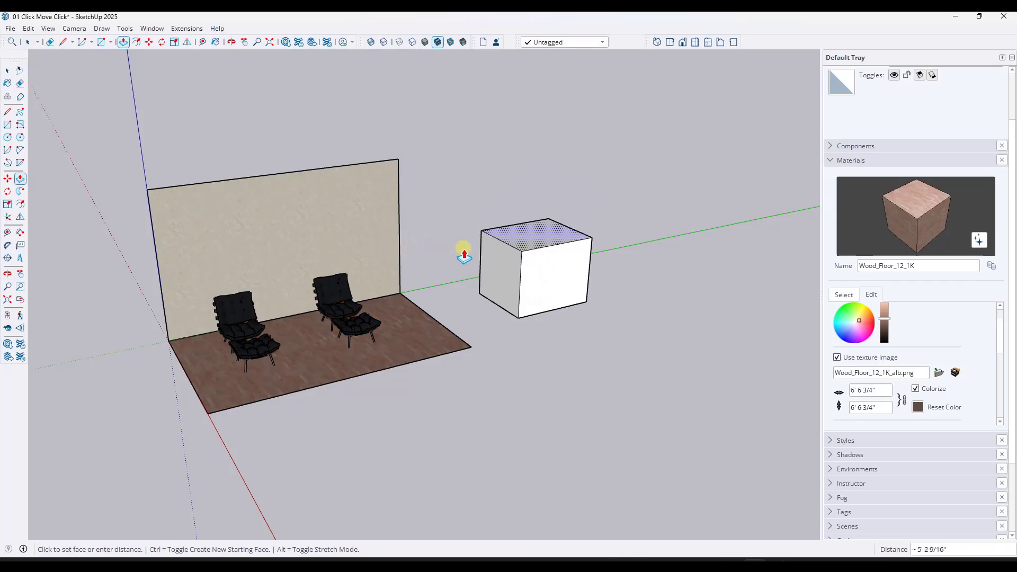
left_click(600, 267)
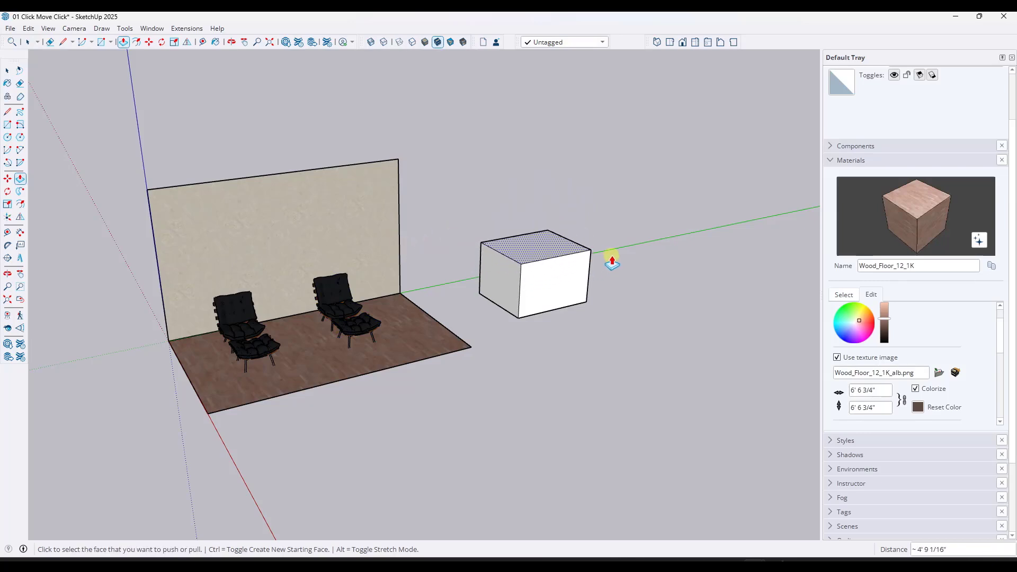
key("ctrl+z")
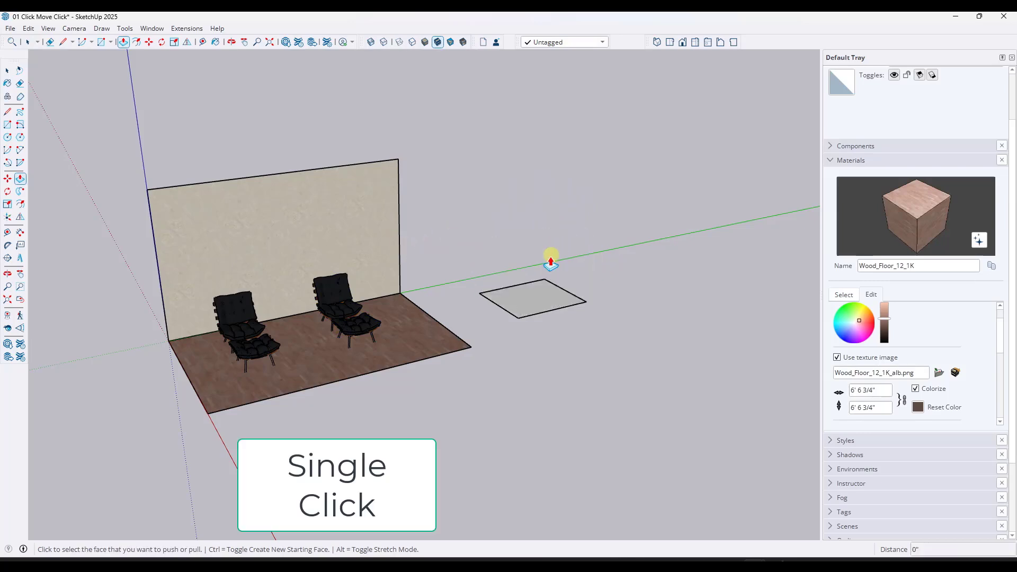
left_click(529, 303)
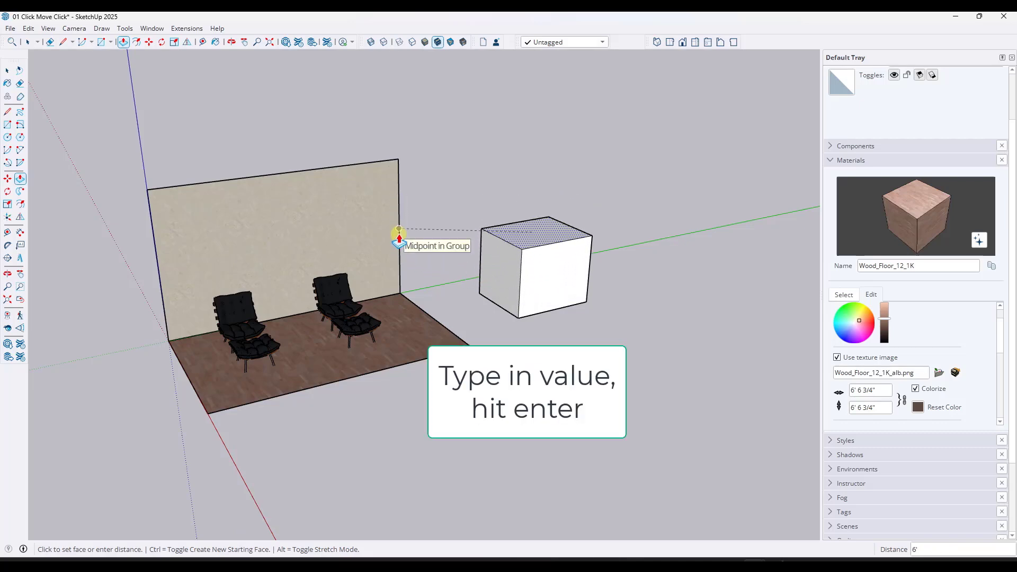
key("Return")
key("space")
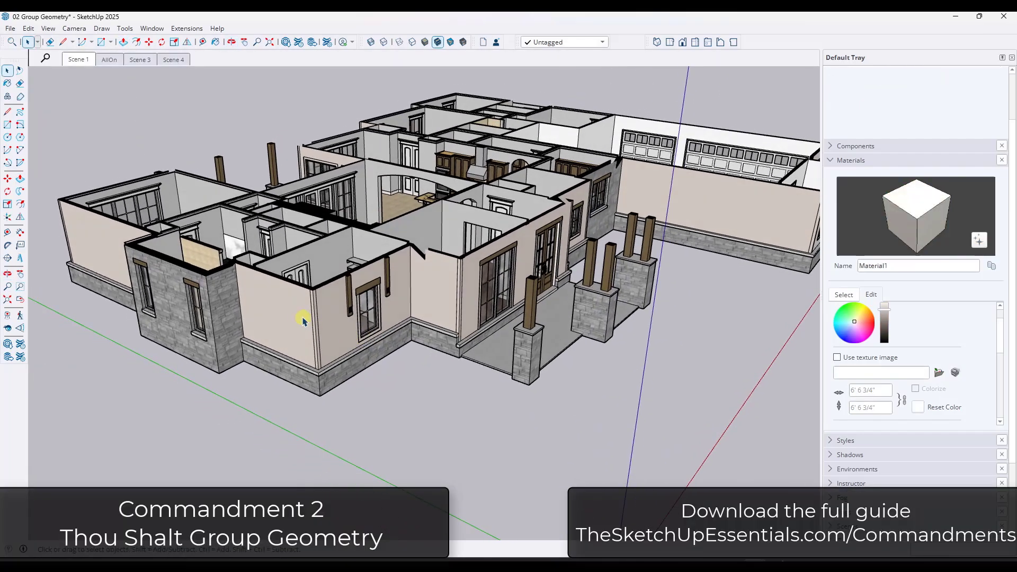
- In the AllOn scene, window-select the house's left wing and move it
left_click(300, 316)
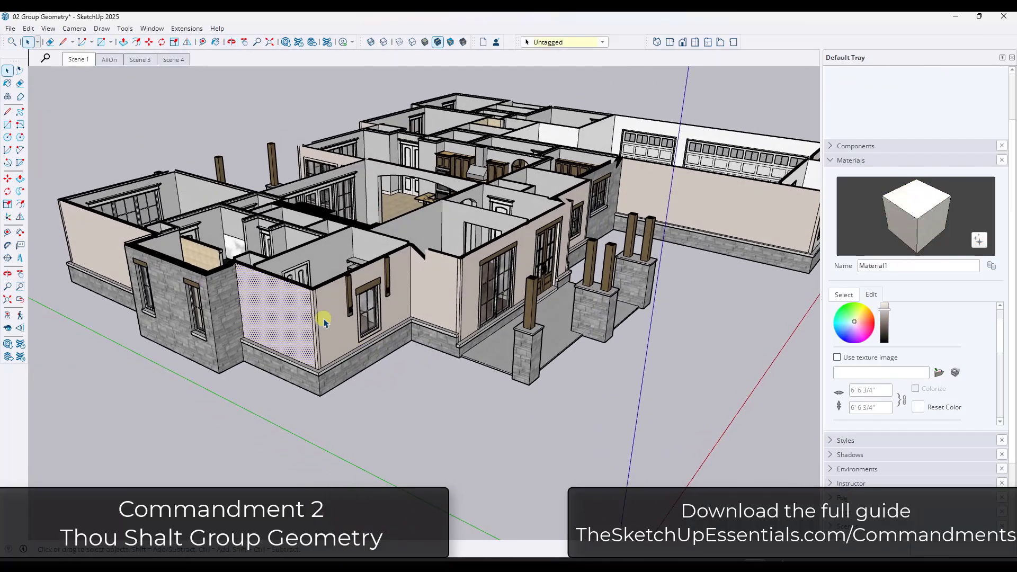
key("Page_Down")
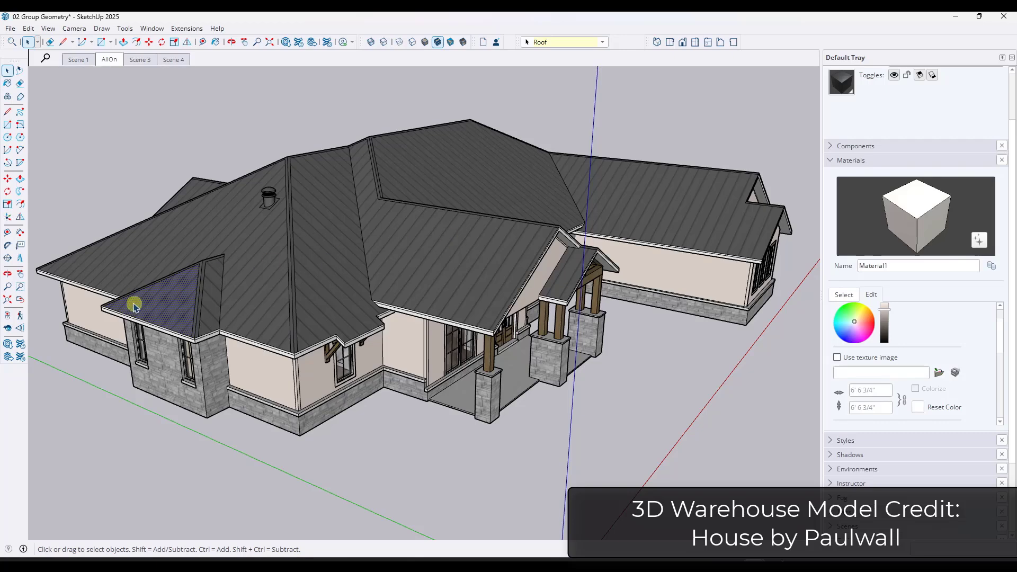
left_click_drag(57, 238, 404, 481)
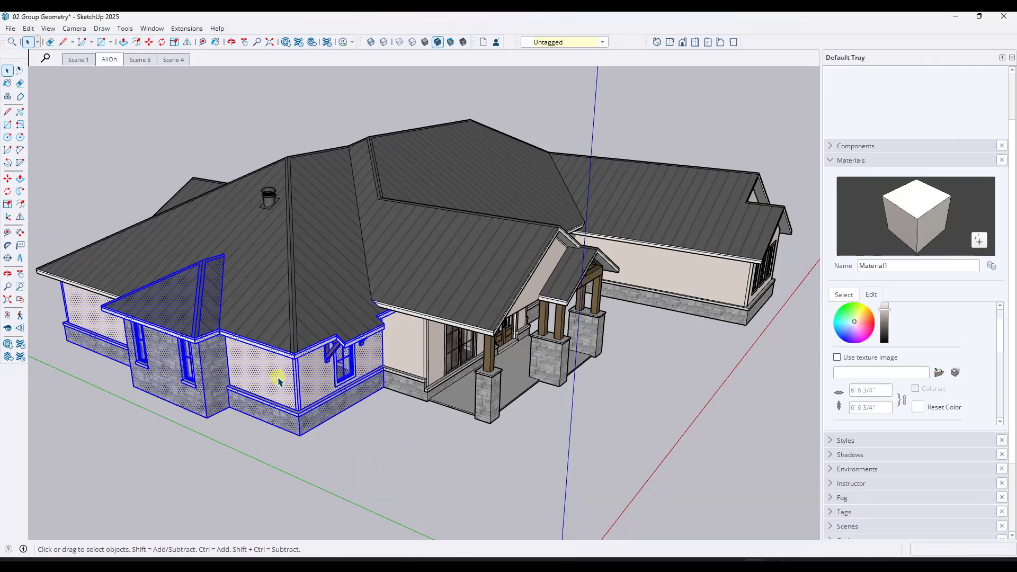
key("m")
left_click(303, 385)
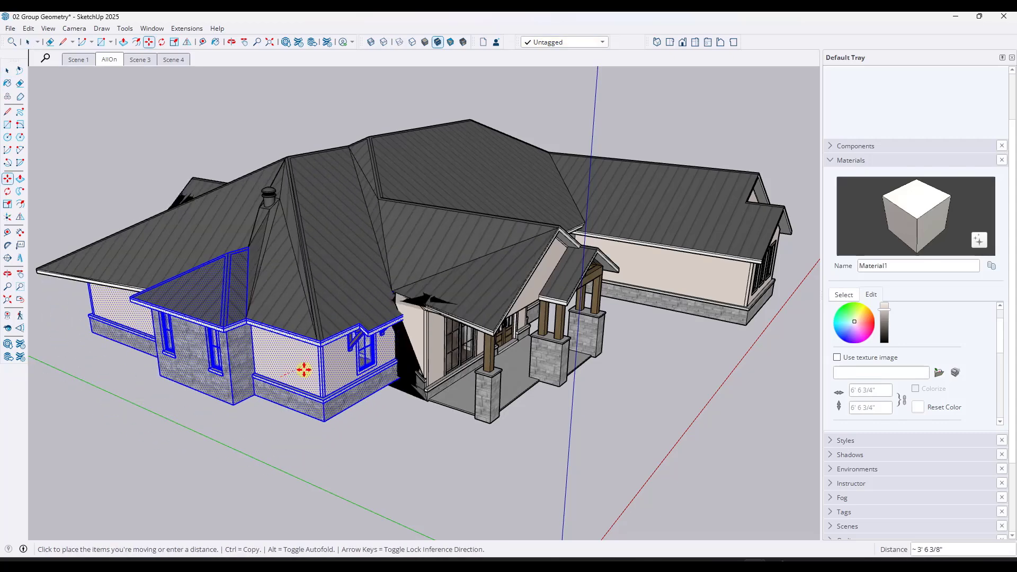
left_click(324, 329)
key("space")
- Select the wall window and try moving it, orbiting around, then cancel the move
left_click_drag(373, 407, 372, 407)
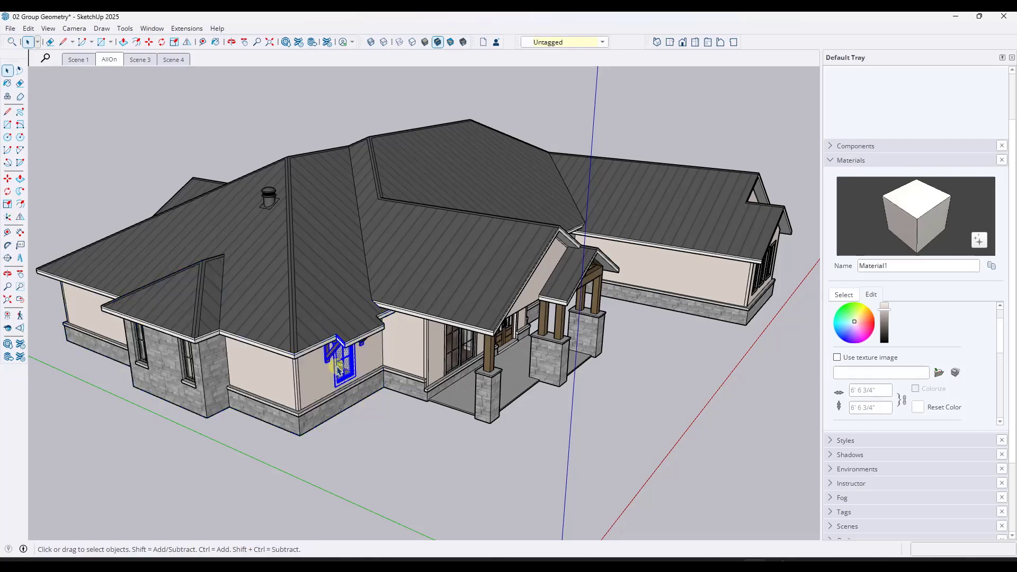
scroll(340, 358, "up", 5)
mouse_move(341, 363)
middle_mouse_down()
mouse_move(237, 328)
mouse_move(323, 340)
mouse_move(335, 365)
middle_mouse_up()
key("m")
left_click(333, 365)
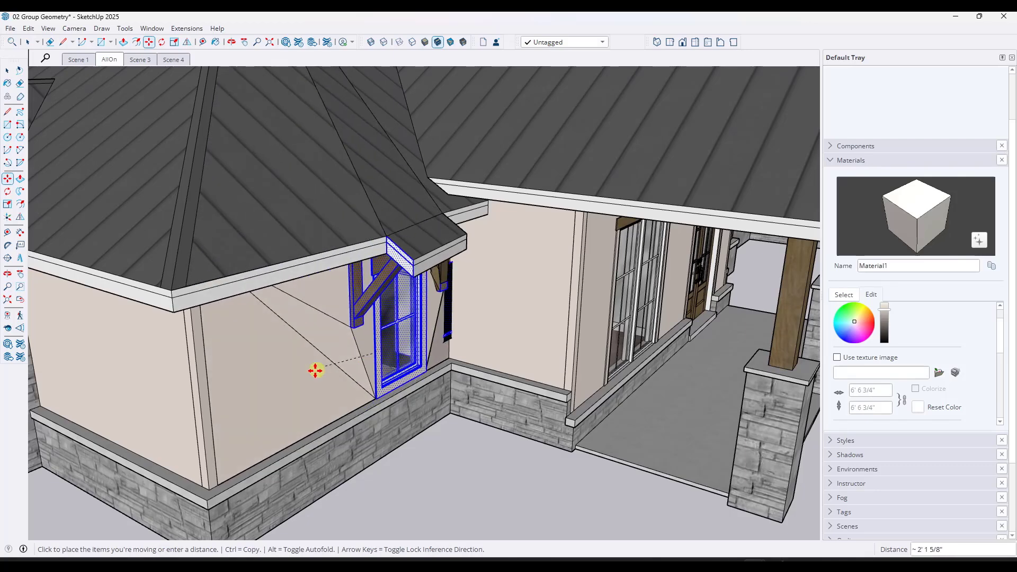
middle_click_drag(315, 377, 302, 339)
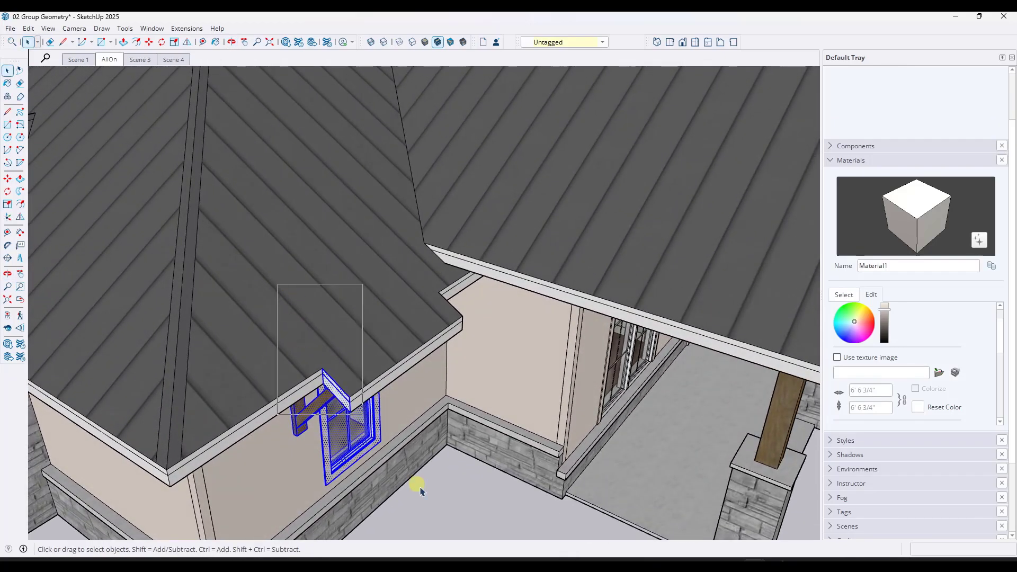
middle_click_drag(415, 493, 352, 345)
scroll(351, 345, "down", 4)
key("m")
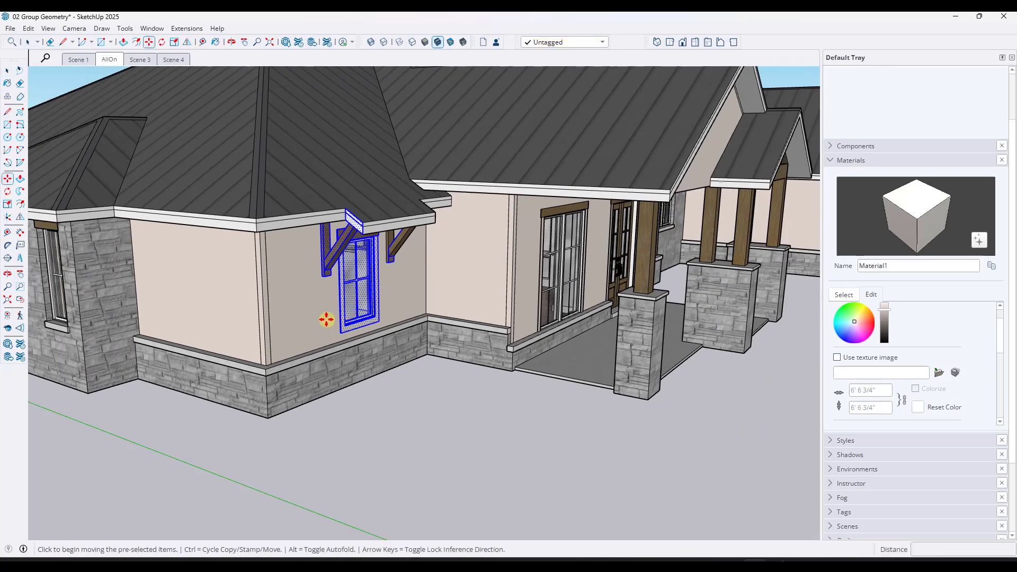
left_click(326, 319)
key("space")
- Orbit to face the wall, select just the tall stone-wall window, and view it from above
scroll(143, 265, "down", 3)
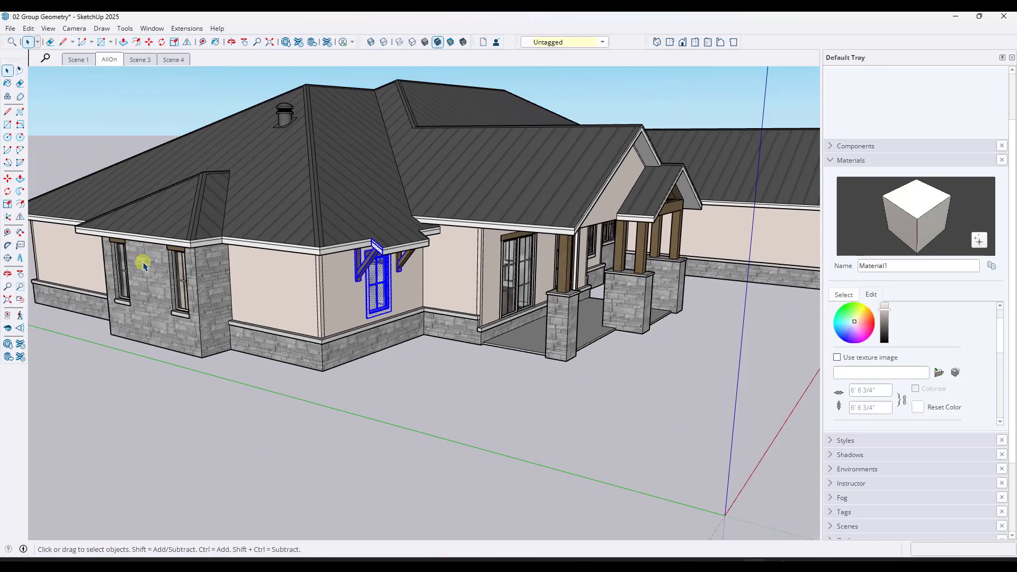
scroll(143, 265, "up", 5)
middle_click_drag(216, 318, 238, 235)
left_click_drag(355, 493, 356, 491)
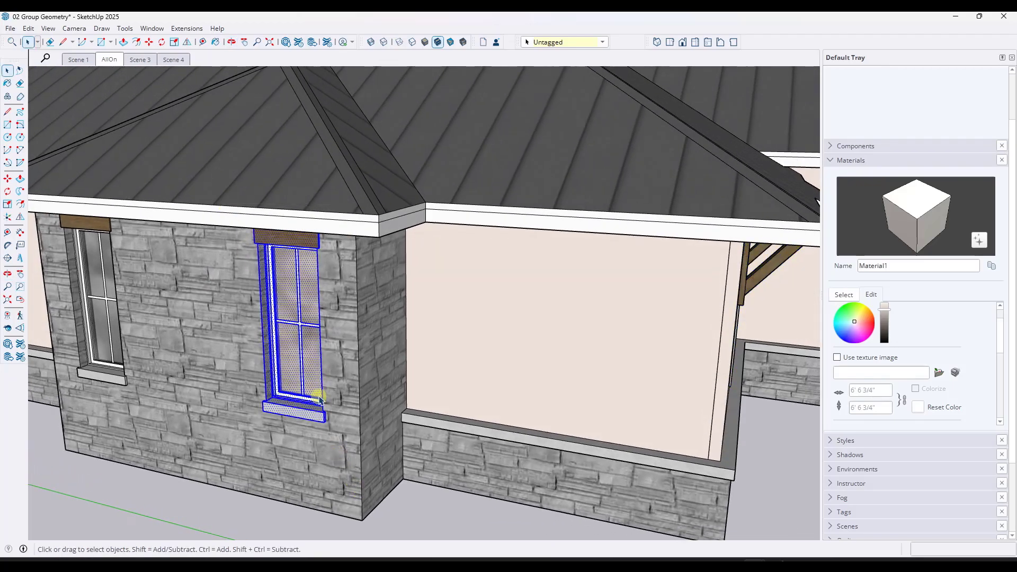
middle_click_drag(317, 397, 271, 419)
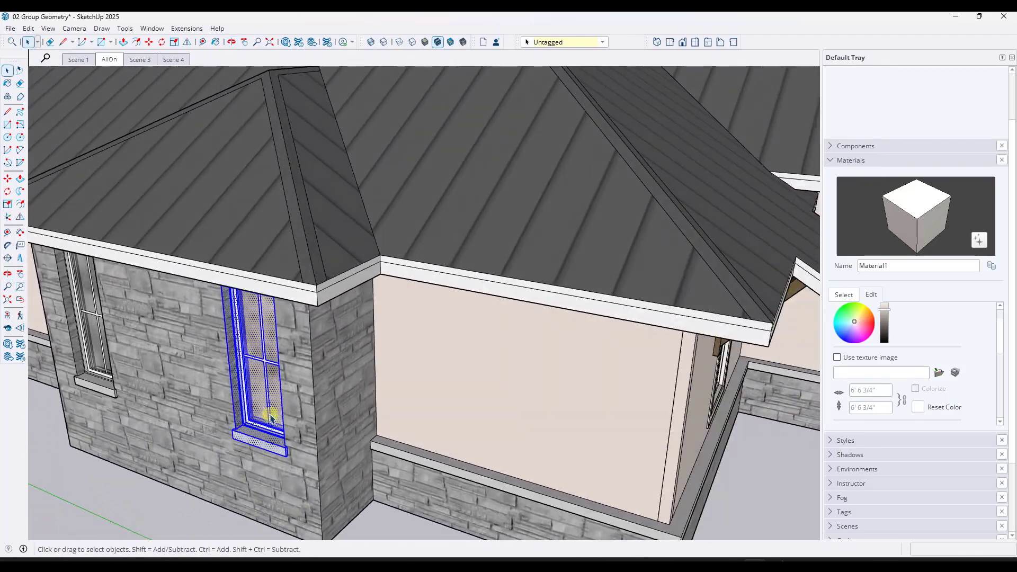
left_click(254, 389)
- Box-select the entire floor outline and make it a group
scroll(492, 347, "down", 10)
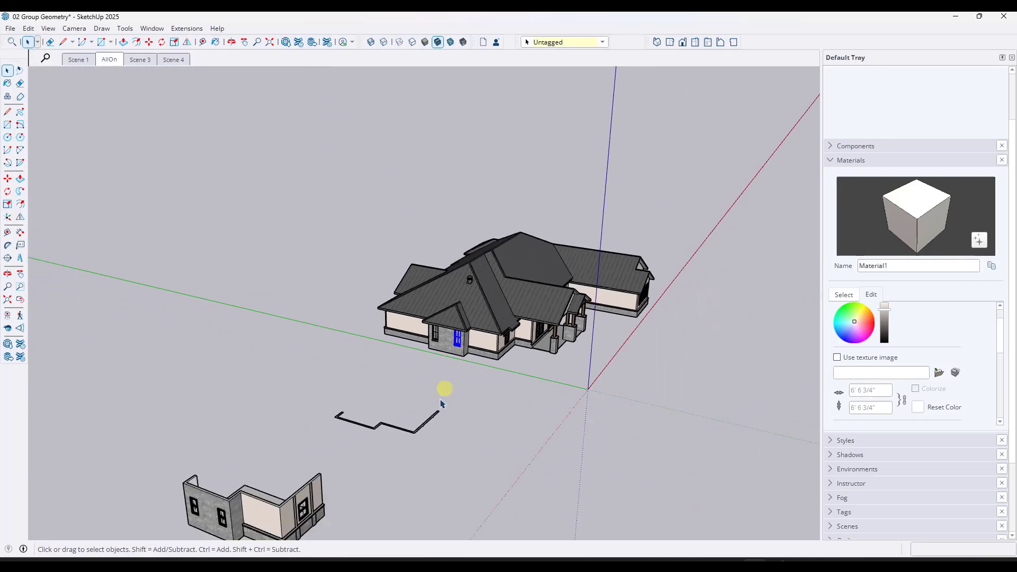
scroll(416, 423, "up", 5)
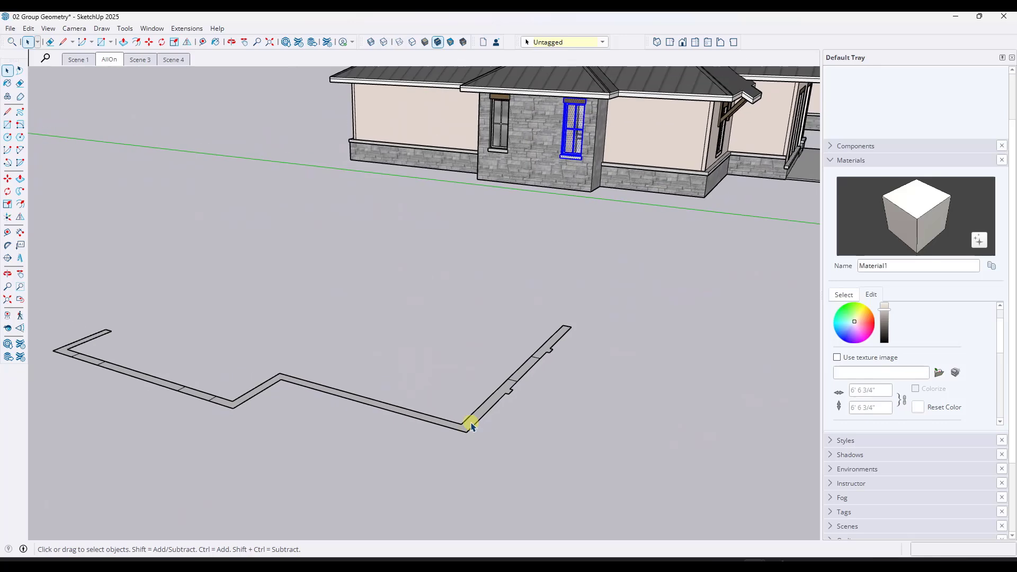
left_click(470, 425)
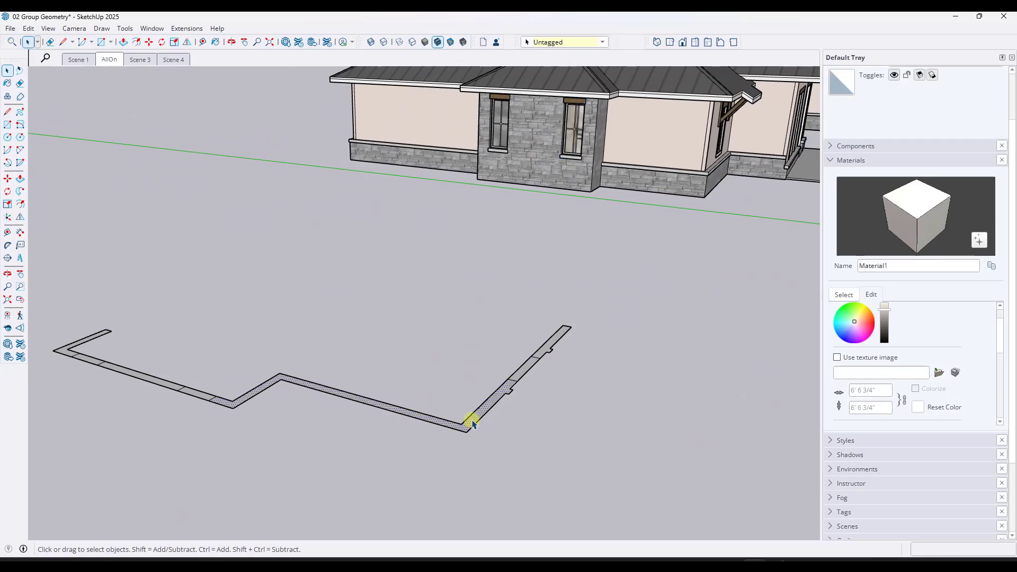
left_click(428, 430)
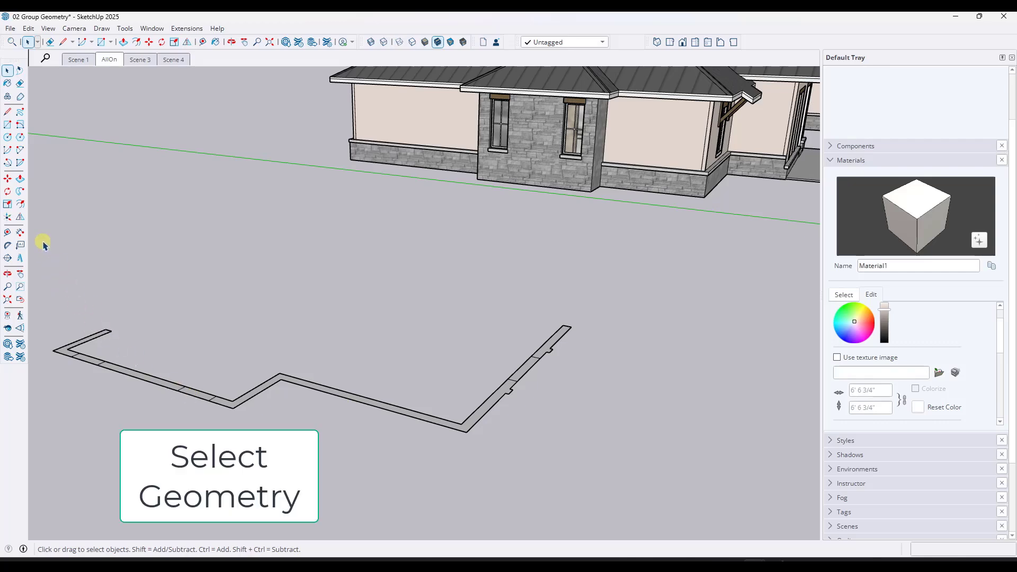
left_click_drag(41, 242, 642, 495)
right_click(473, 427)
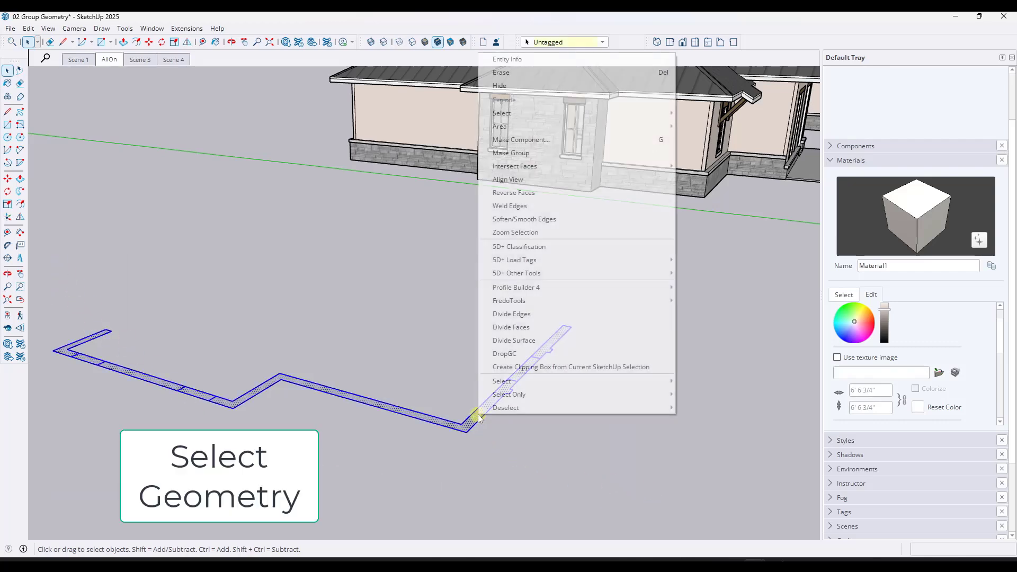
left_click(506, 153)
- Inside the group, push/pull each outline piece up to full wall height around the window openings
left_click(495, 397)
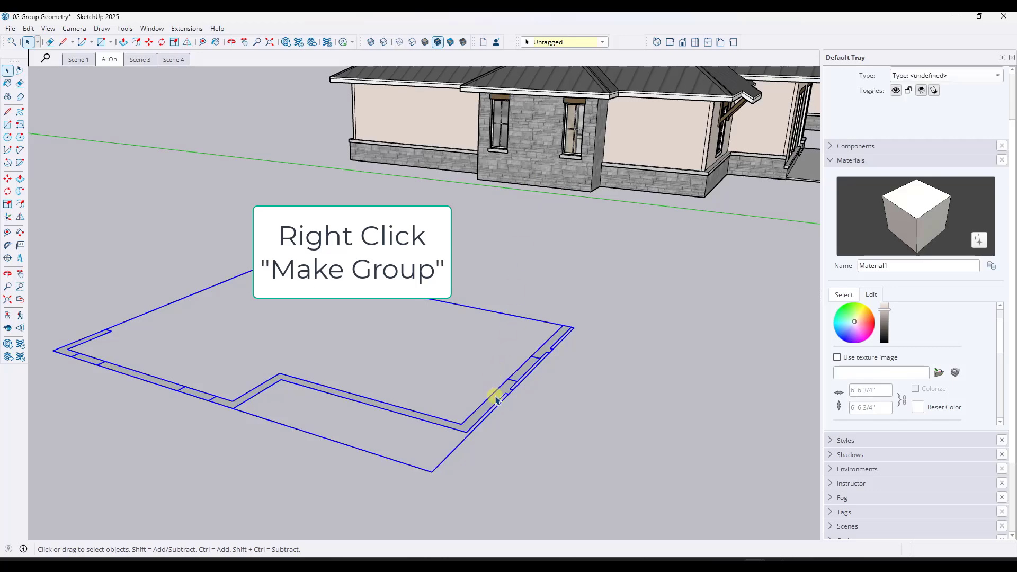
double_click(496, 398)
key("p")
left_click_drag(496, 398, 588, 289)
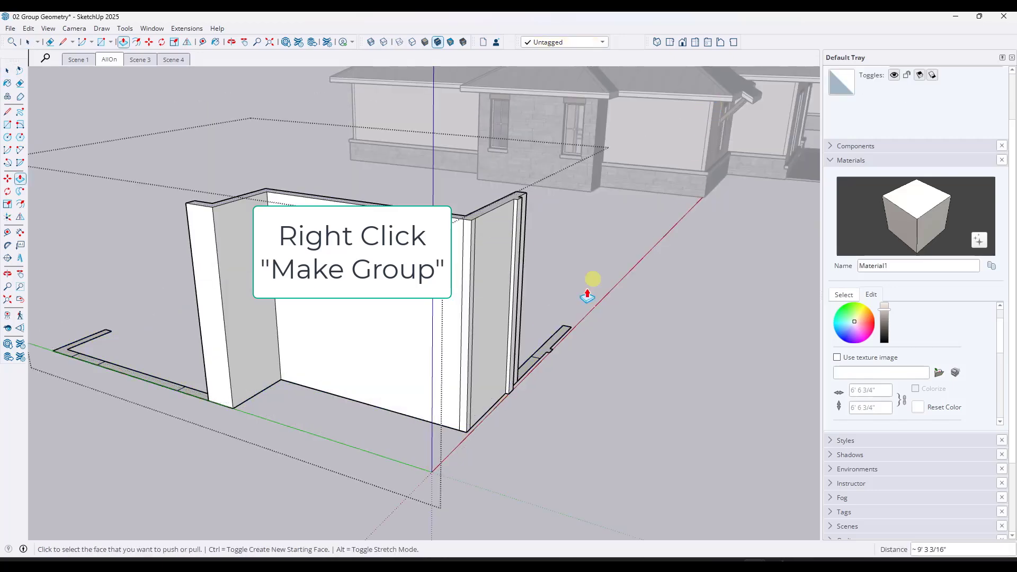
double_click(127, 385)
double_click(63, 347)
double_click(81, 336)
double_click(188, 391)
double_click(526, 357)
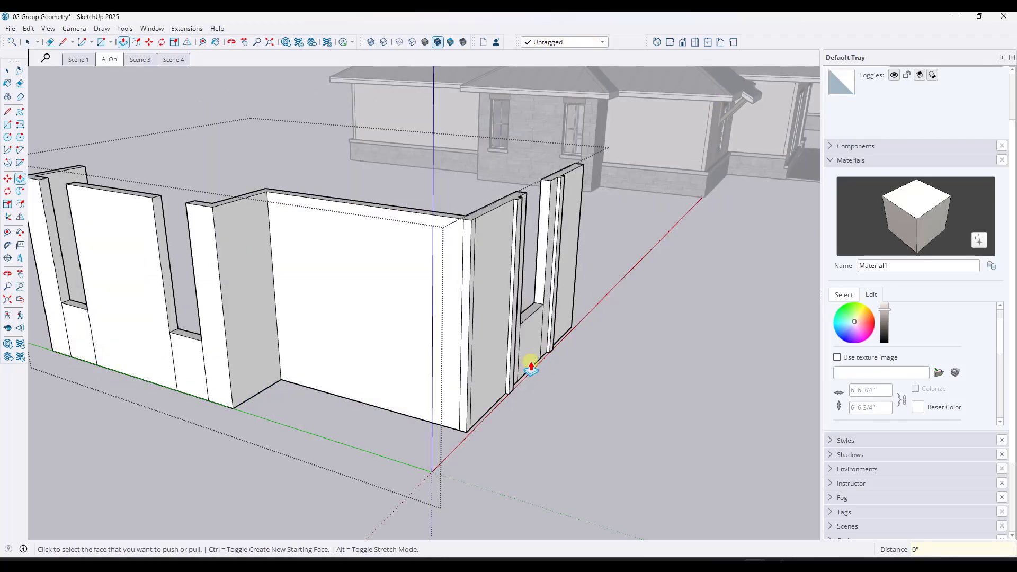
key("space")
- Exit the wall group and orbit around it alongside the house
left_click(543, 276)
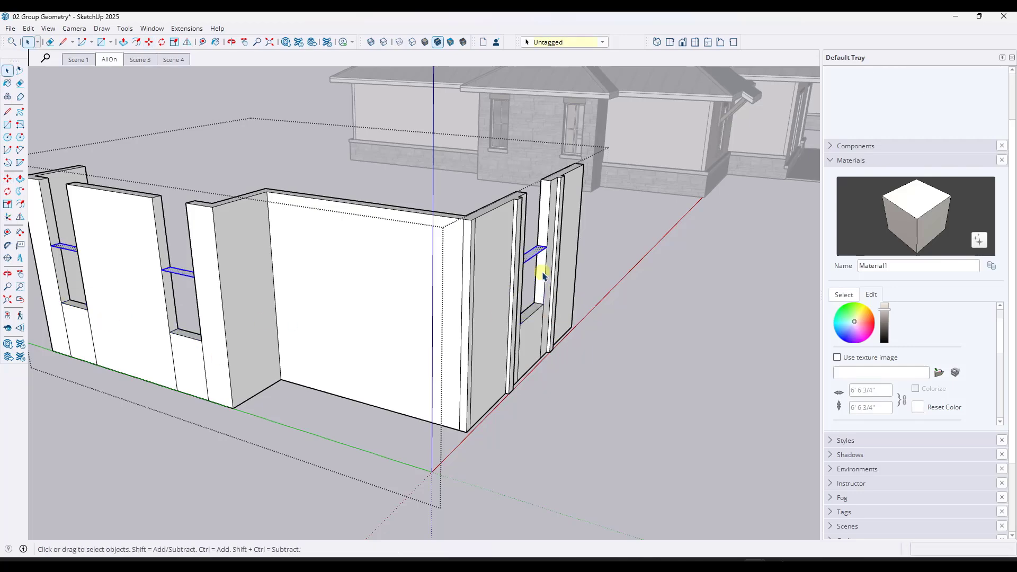
key("Escape")
middle_click_drag(551, 233, 506, 348)
scroll(507, 347, "down", 3)
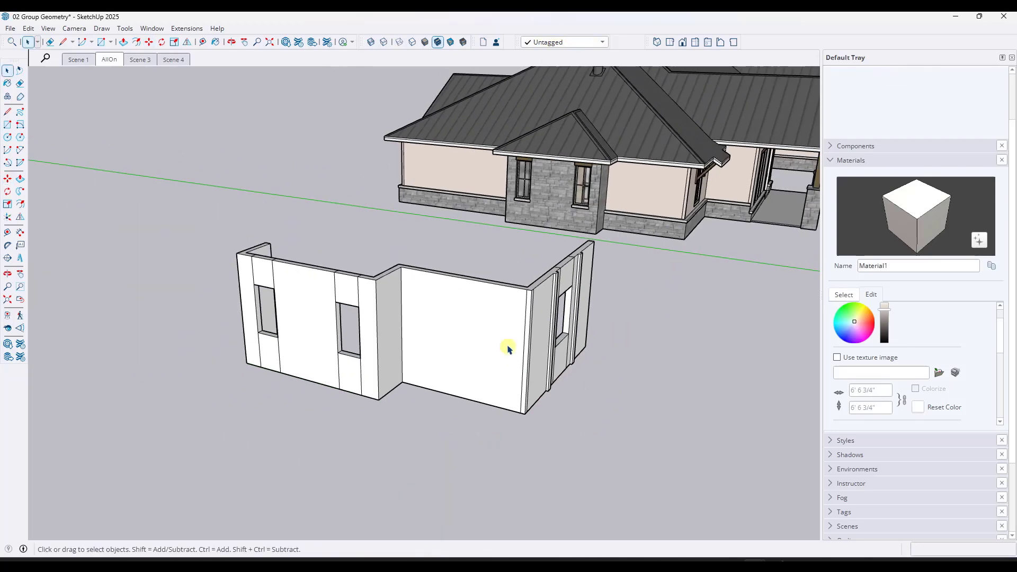
middle_click_drag(591, 388, 363, 295)
scroll(370, 290, "up", 2)
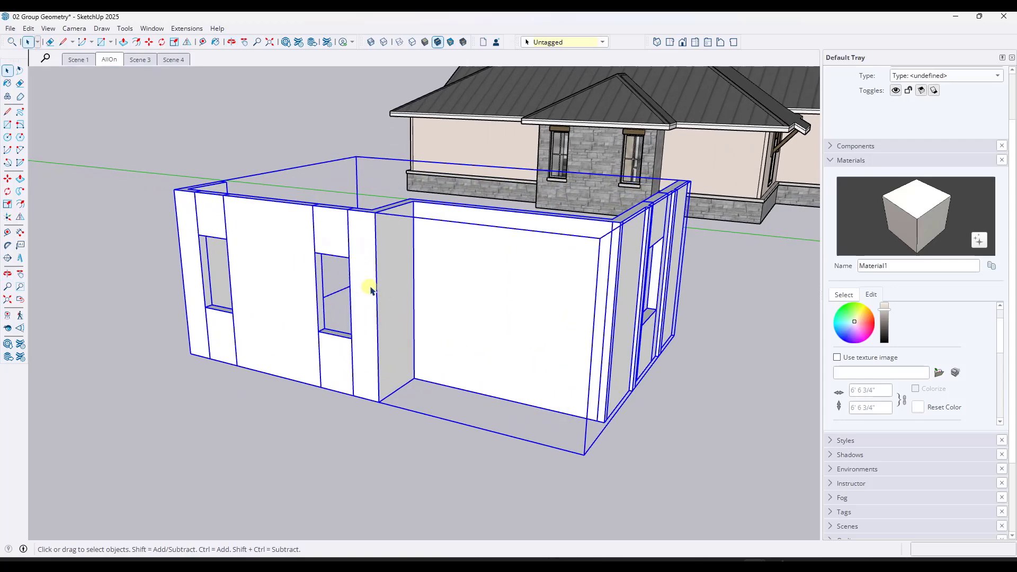
- Add a new tag named 'Exterior Walls' in the Tags panel
left_click(828, 160)
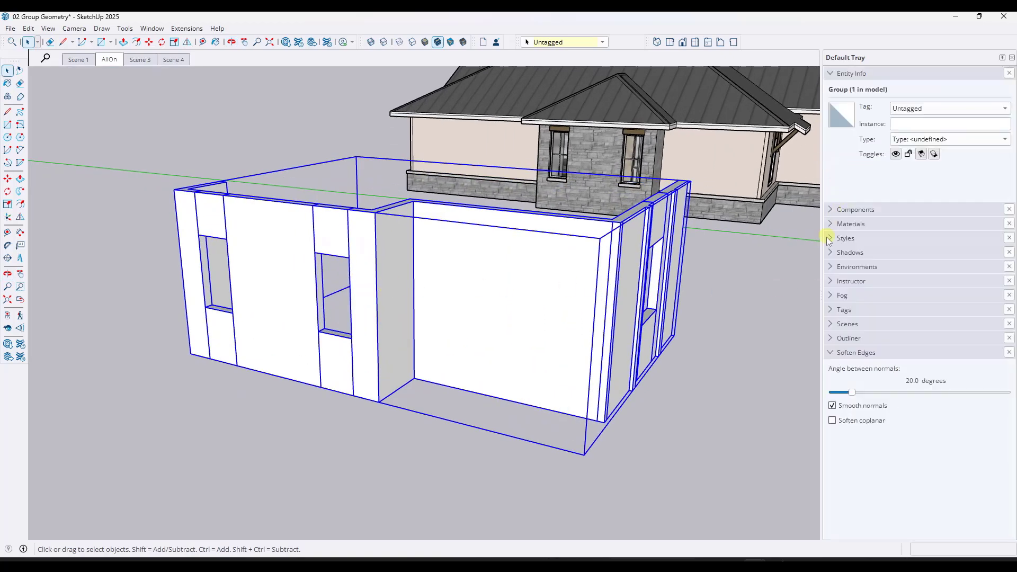
left_click(830, 310)
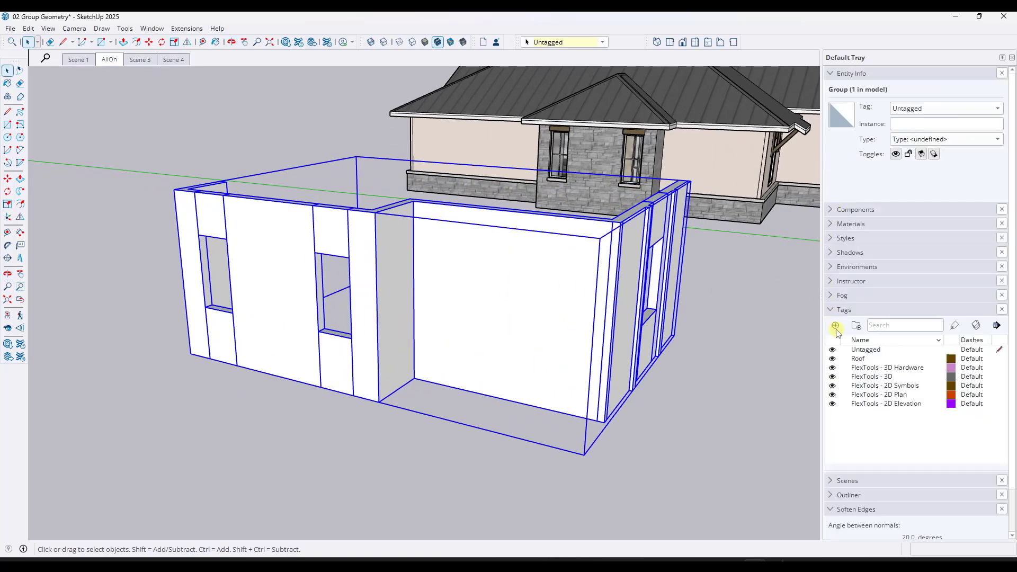
left_click(835, 327)
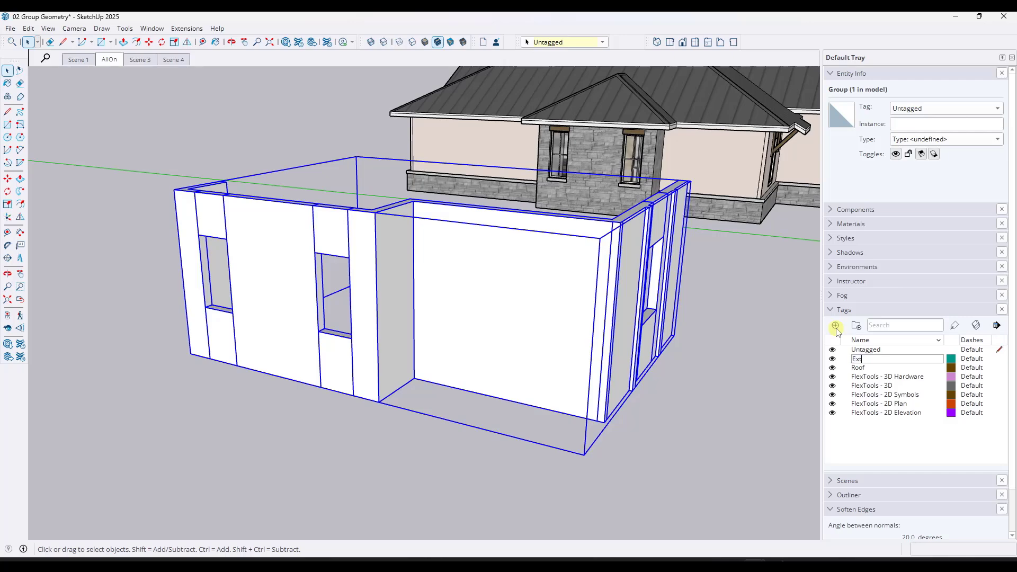
type("Exterior Walls")
key("Return")
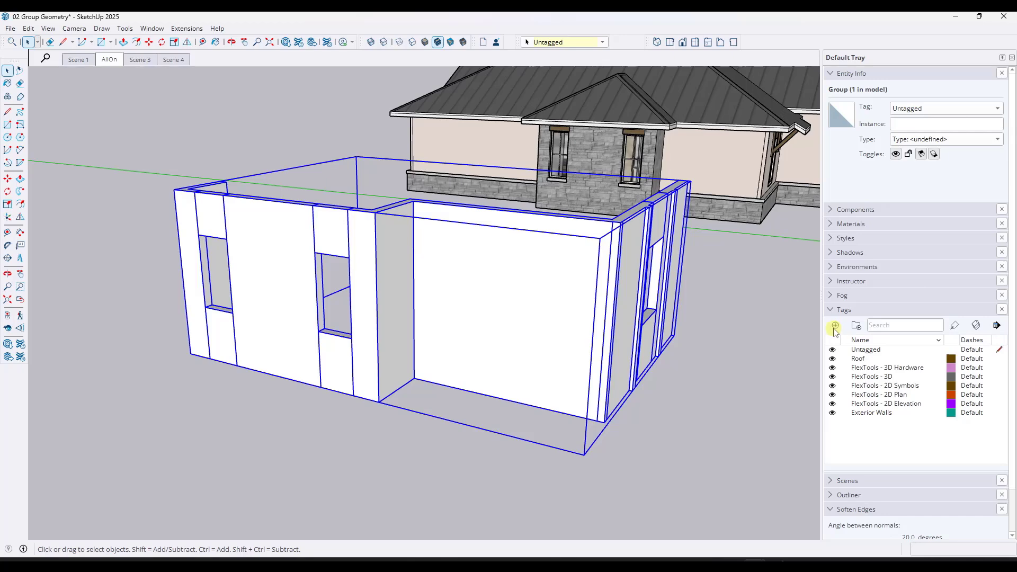
- Assign the Exterior Walls tag to the wall group and toggle its visibility off and on
left_click(606, 41)
left_click(561, 51)
left_click(832, 412)
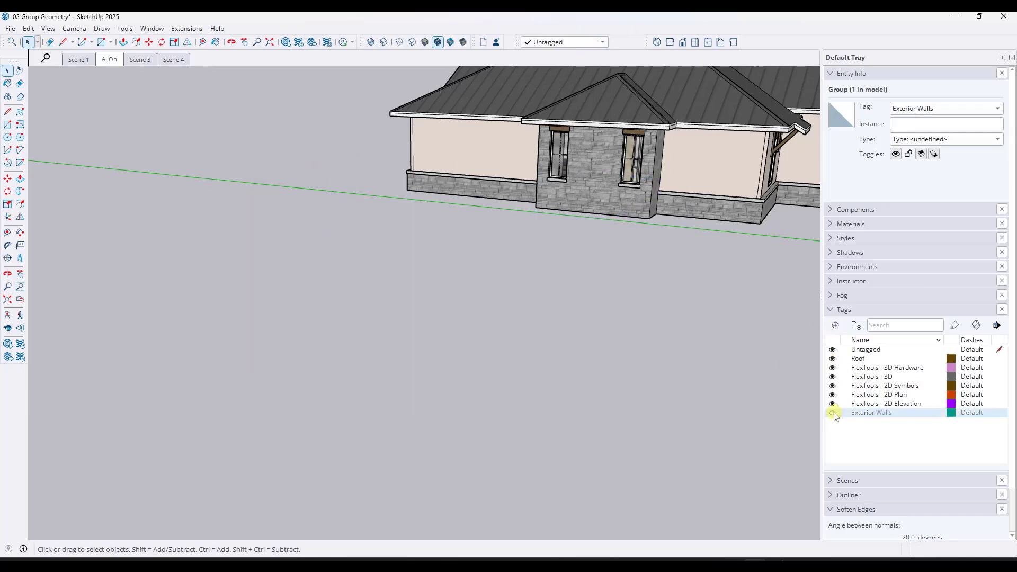
left_click(832, 412)
- Select the wall group and open it for editing
middle_click_drag(556, 307, 585, 289)
key("space")
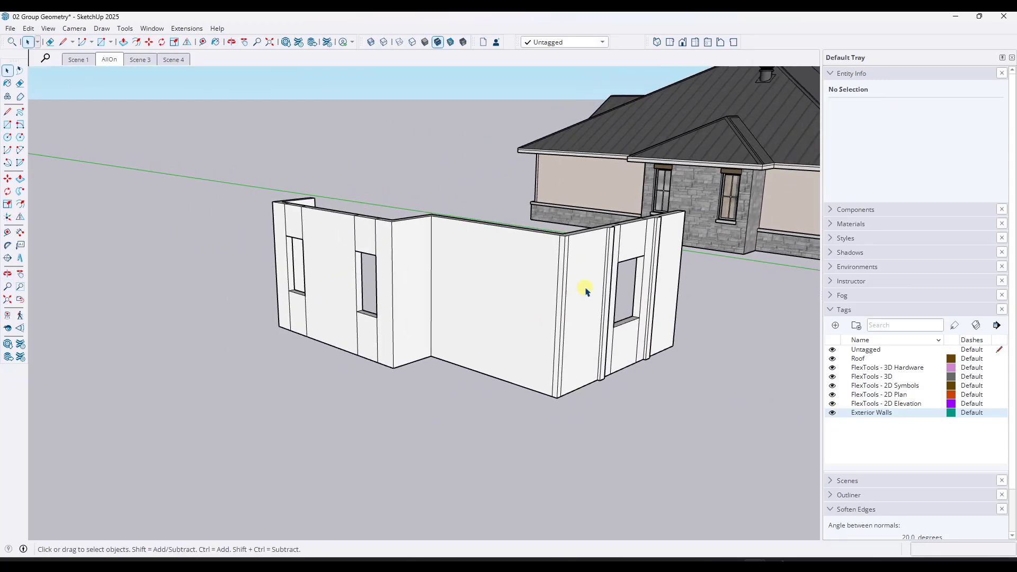
left_click(452, 275)
mouse_move(452, 275)
middle_mouse_down()
mouse_move(419, 273)
mouse_move(466, 284)
mouse_move(461, 271)
middle_mouse_up()
double_click(398, 258)
key("e")
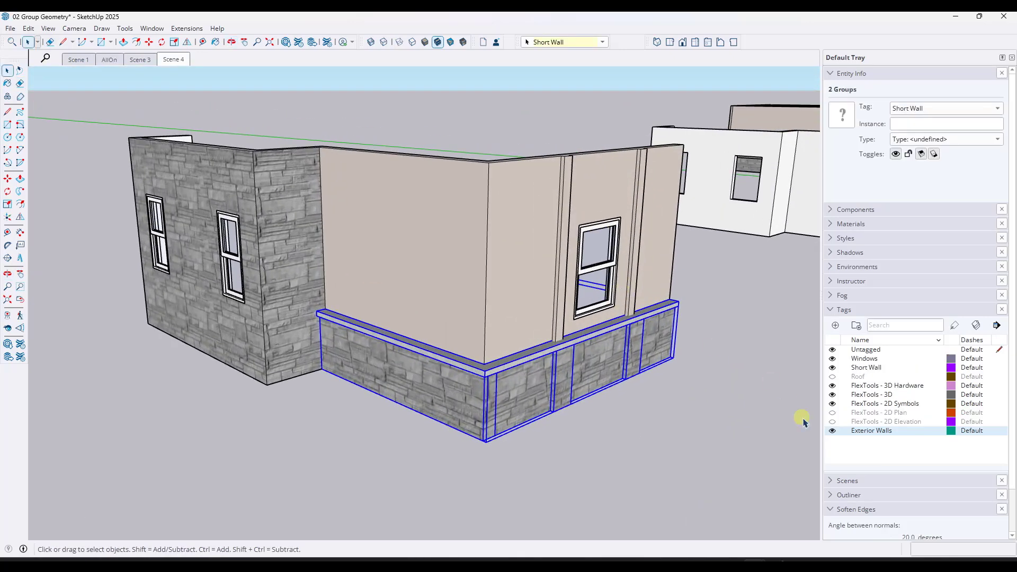
left_click(832, 367)
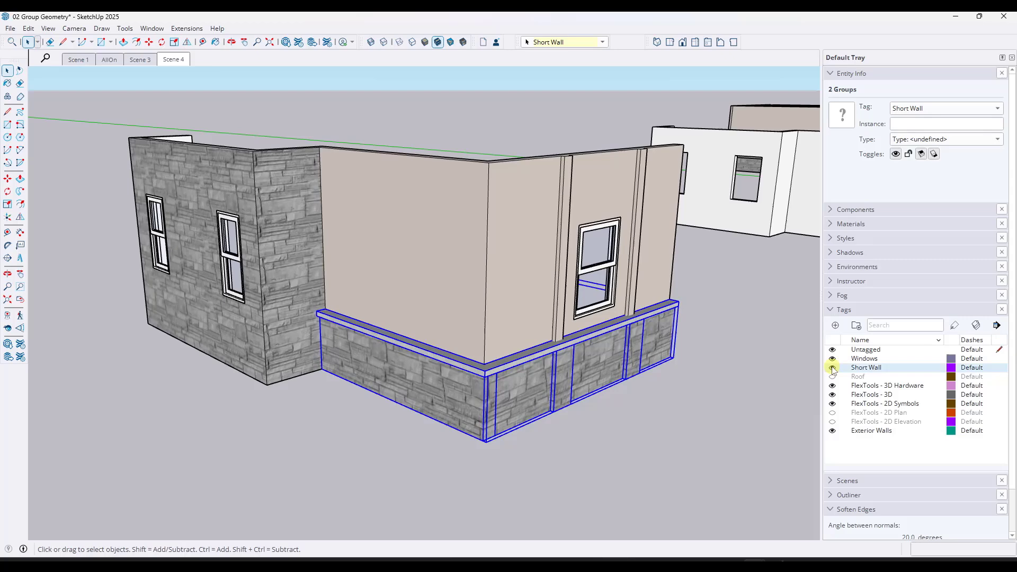
left_click(832, 431)
left_click(832, 431)
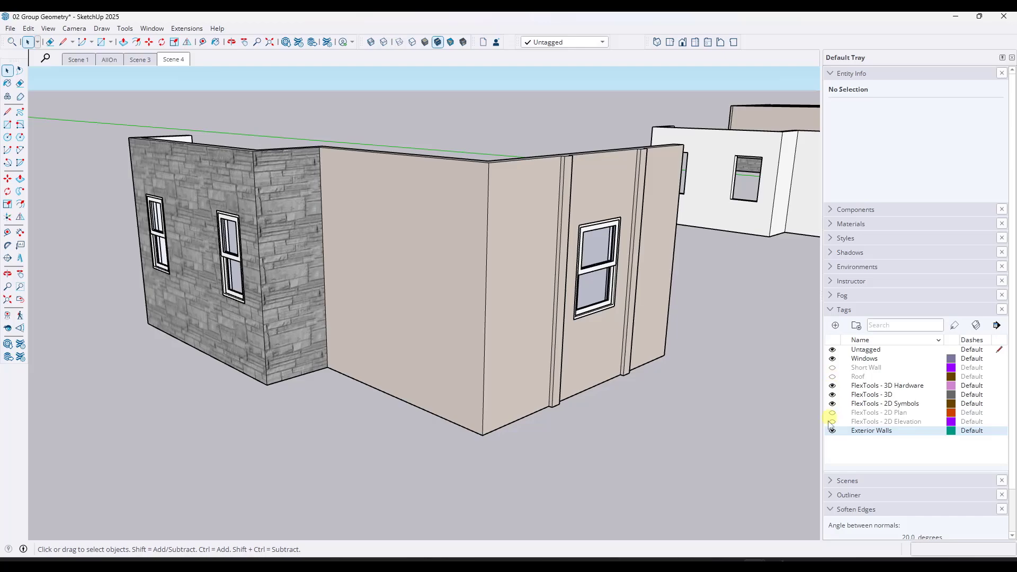
left_click(832, 367)
middle_click_drag(545, 337, 514, 324)
scroll(515, 324, "up", 5)
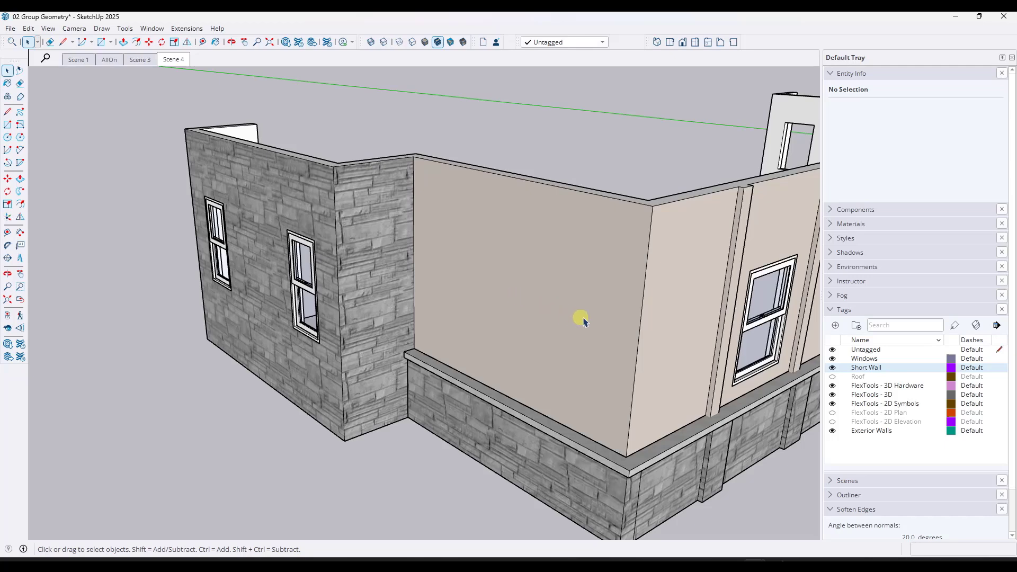
scroll(581, 320, "down", 3)
middle_click_drag(431, 289, 547, 270)
scroll(622, 307, "down", 1)
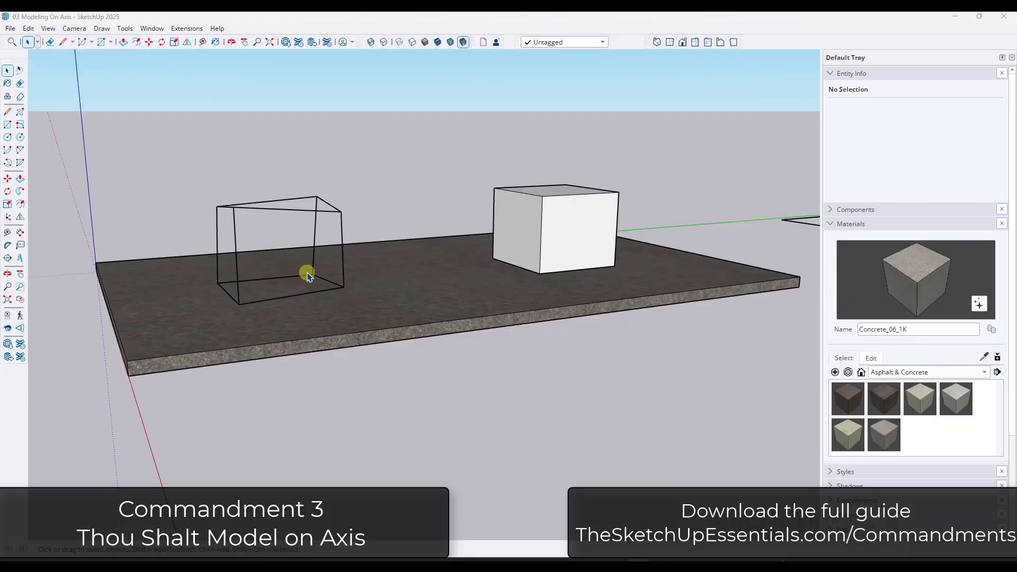
- Orbit and zoom toward the skewed wireframe box and solid cube on the slab
mouse_move(304, 270)
middle_mouse_down()
mouse_move(315, 282)
mouse_move(297, 279)
middle_mouse_up()
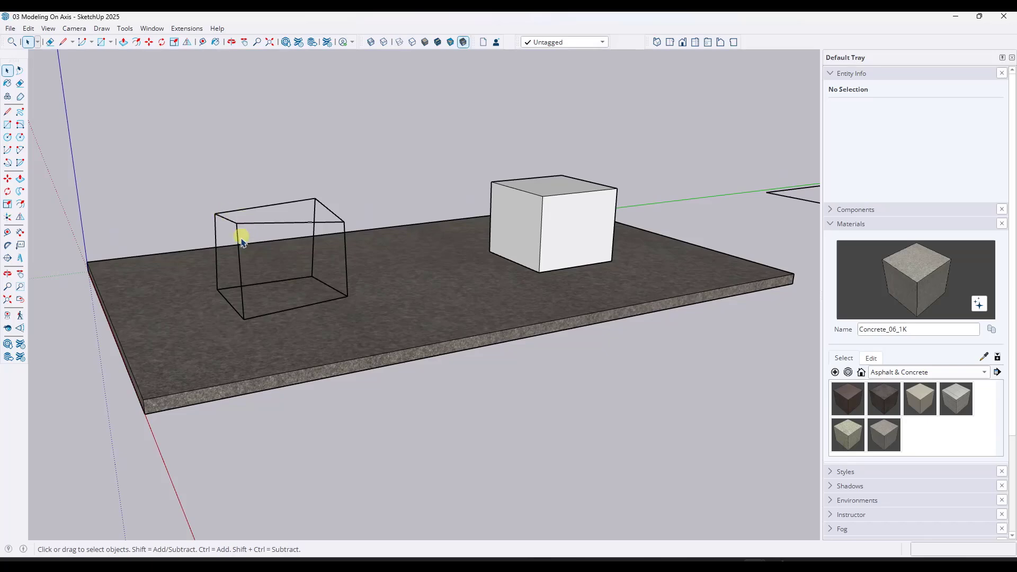
scroll(234, 296, "up", 3)
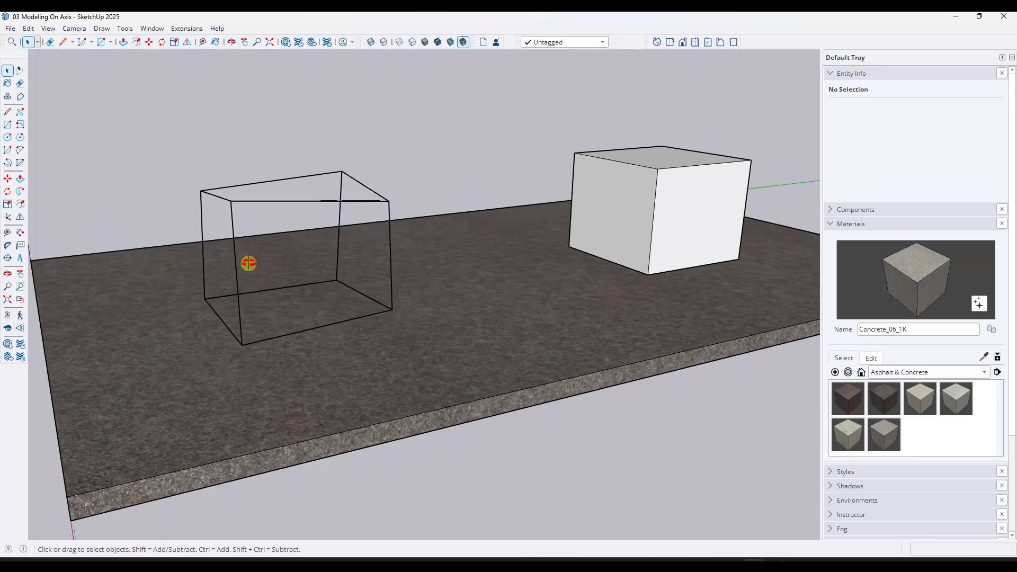
middle_click_drag(246, 261, 256, 312)
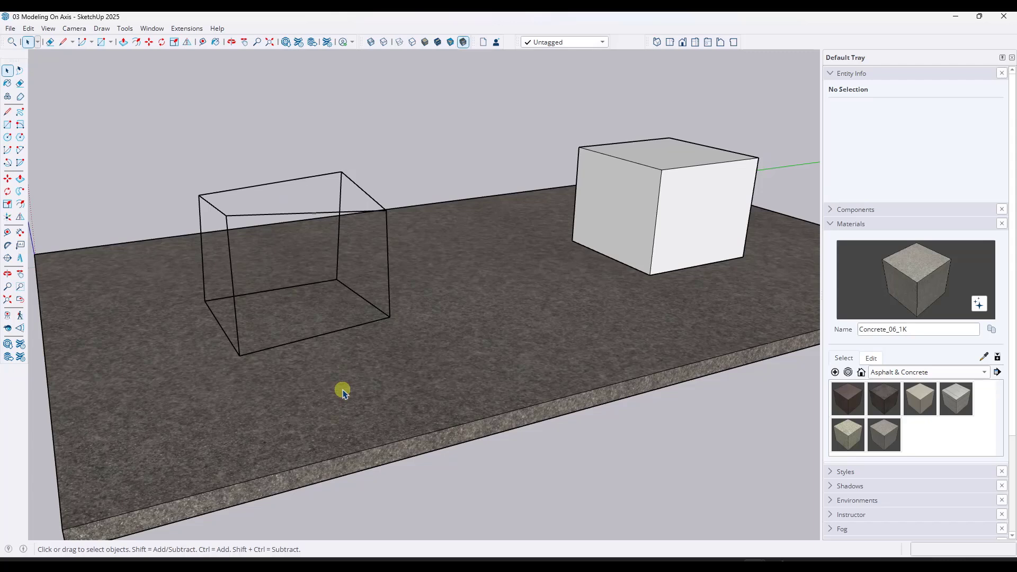
- Draw a triangular face on the slab with the Line tool, then delete it
key("l")
left_click(323, 429)
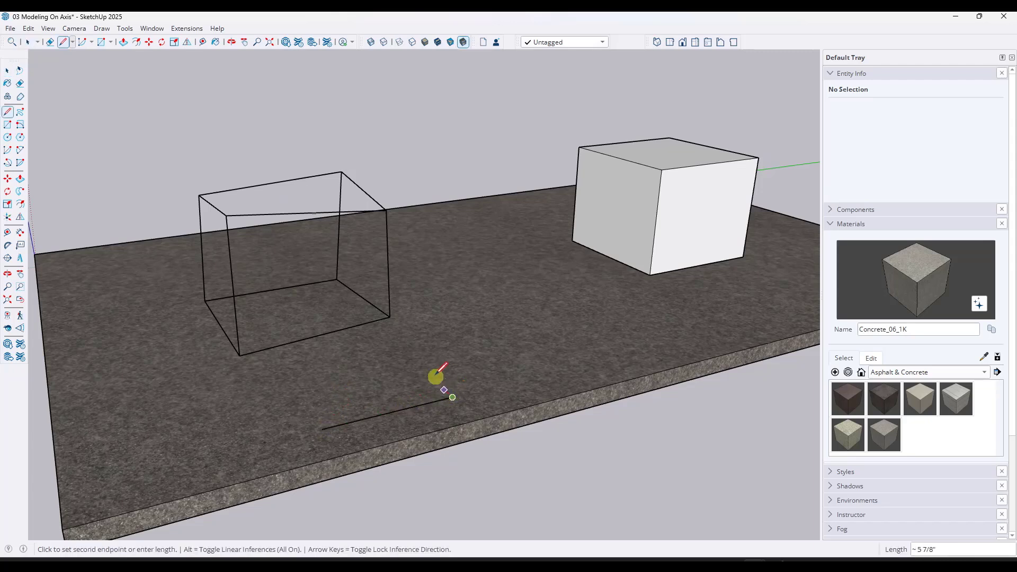
left_click(393, 343)
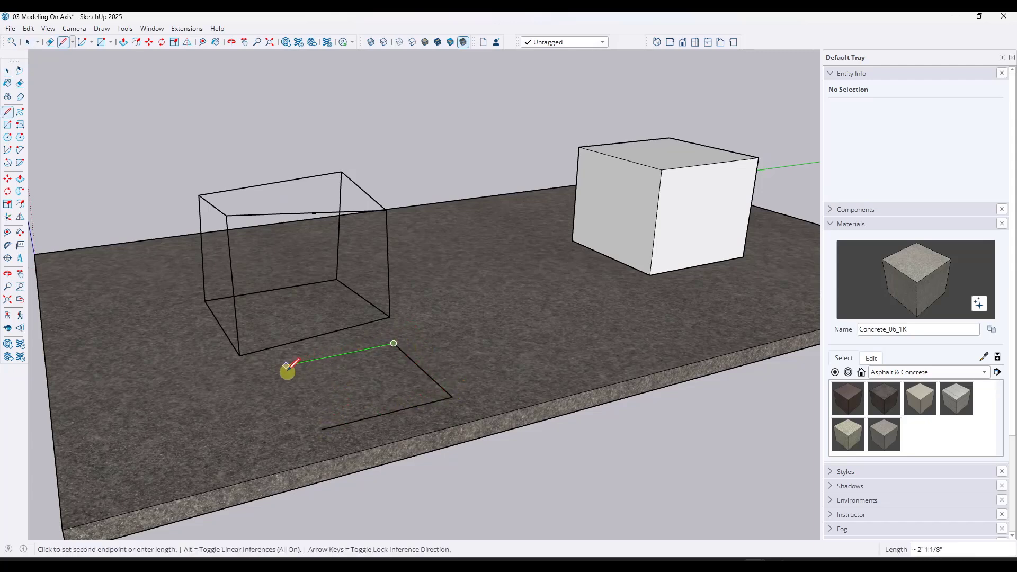
left_click(278, 366)
left_click(323, 429)
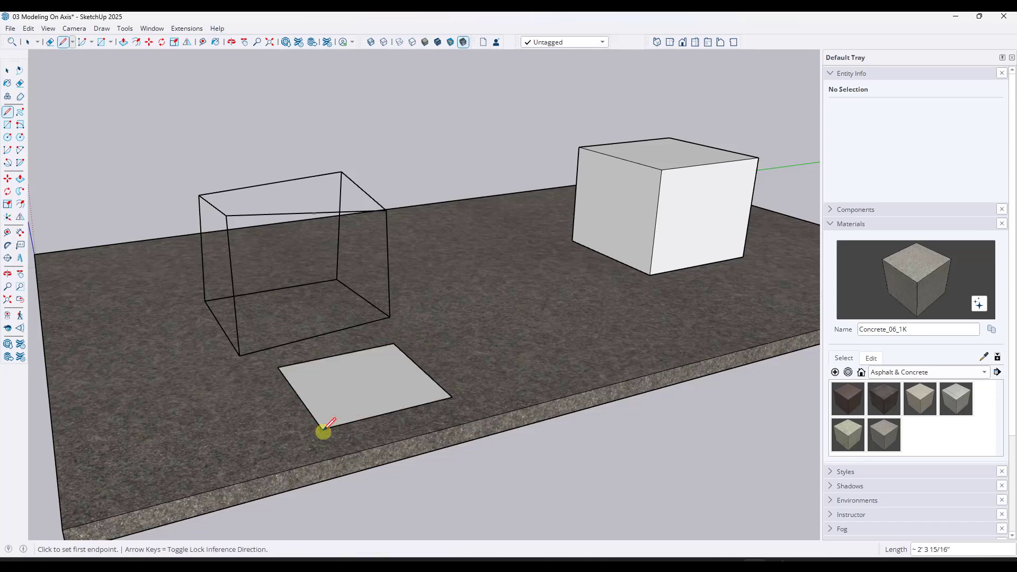
key("space")
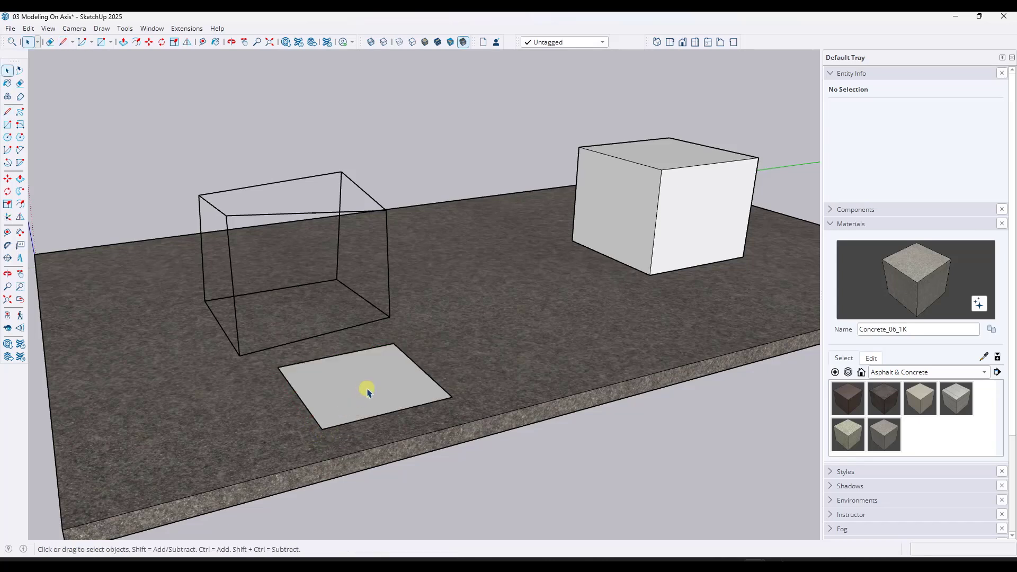
left_click(368, 391)
key("Delete")
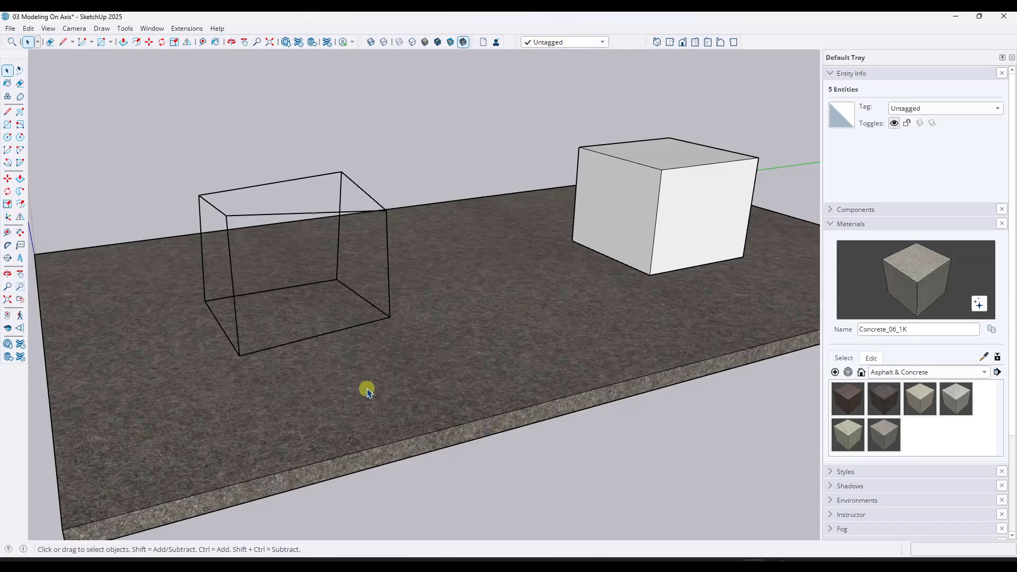
- Draw three lines from the wireframe box's back bottom corner to its front edge
middle_click_drag(390, 318, 364, 259)
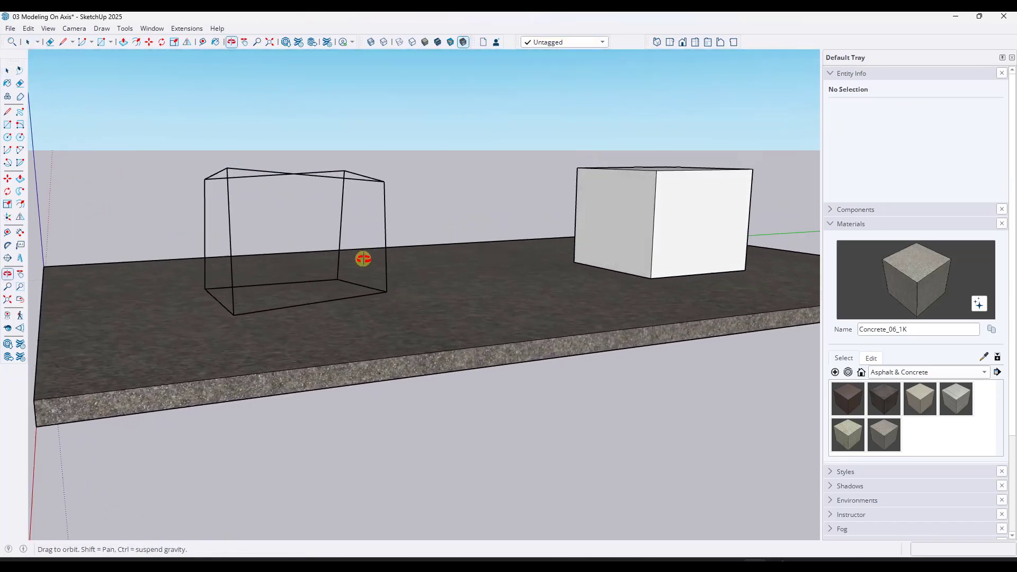
scroll(255, 338, "up", 5)
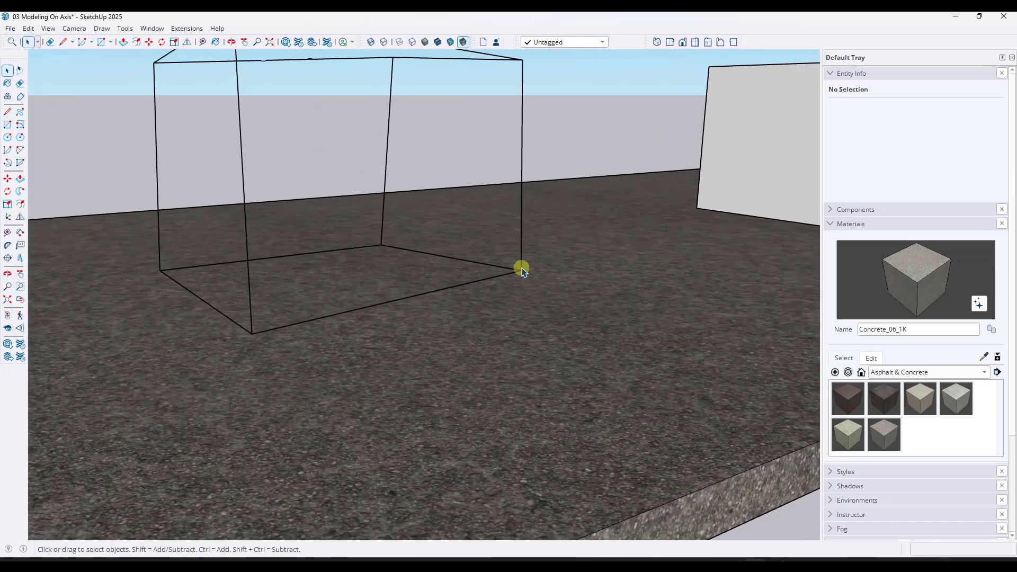
middle_click_drag(349, 300, 264, 384)
key("l")
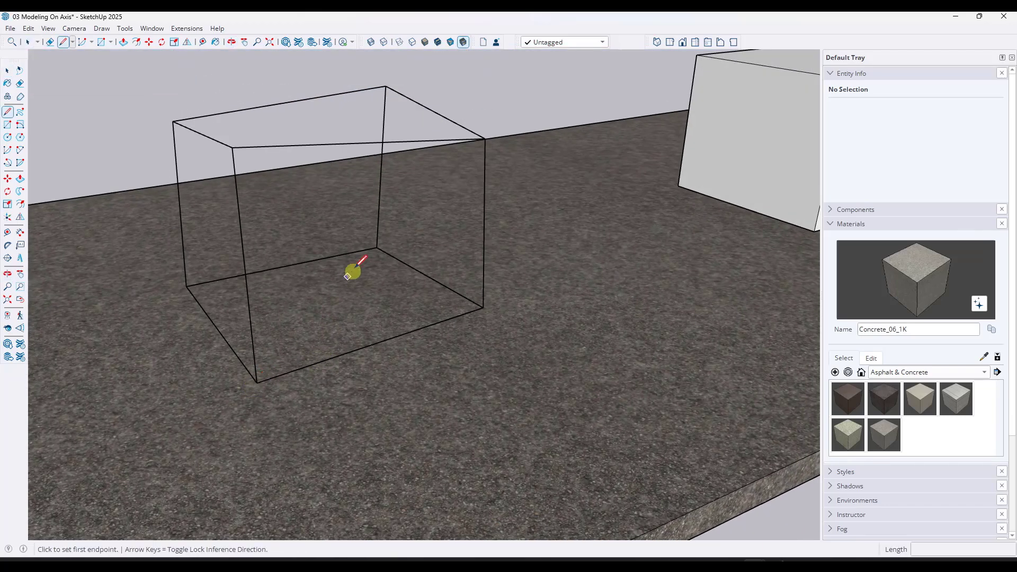
left_click(377, 247)
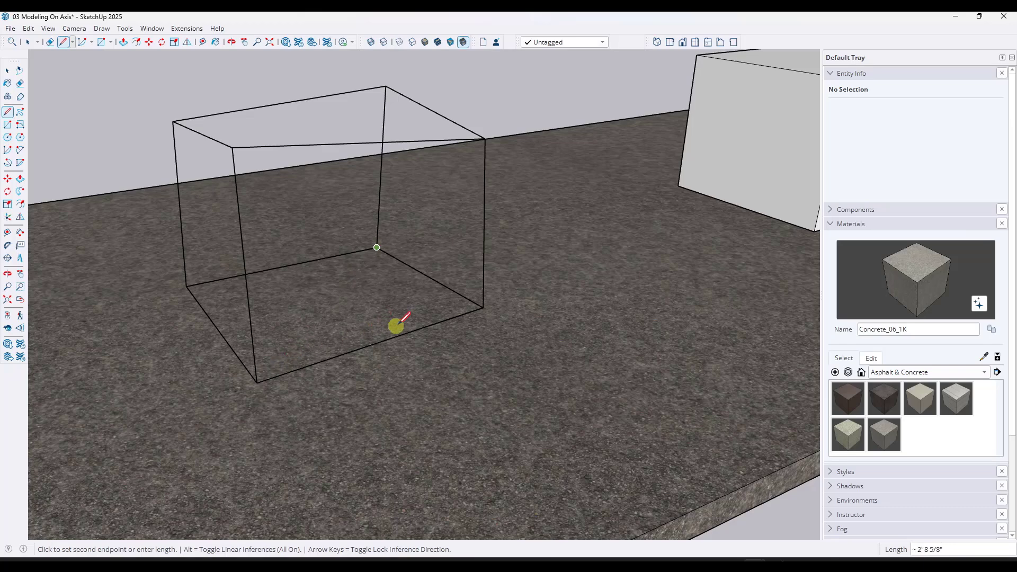
left_click(410, 331)
left_click(377, 247)
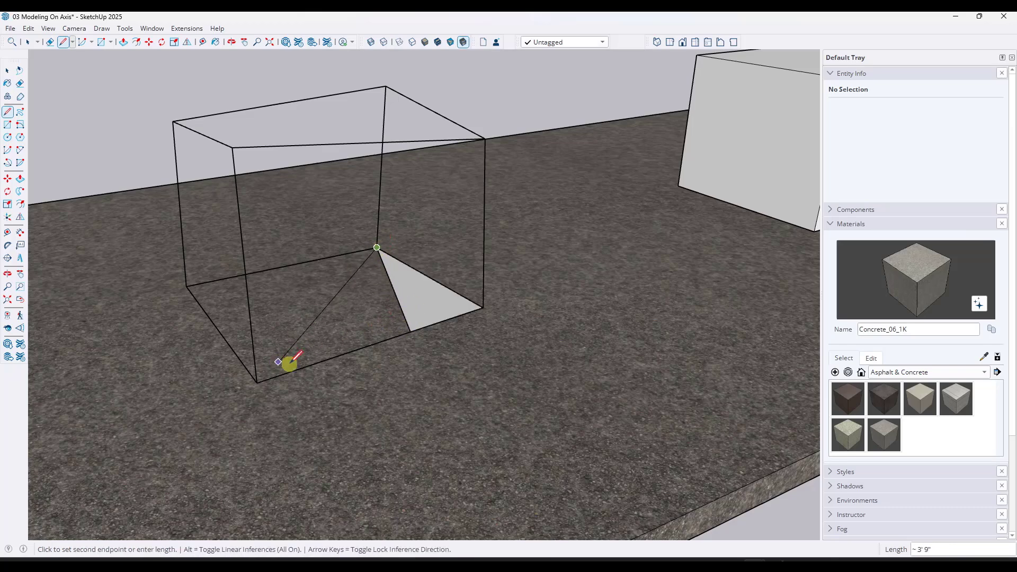
left_click(301, 368)
left_click(377, 248)
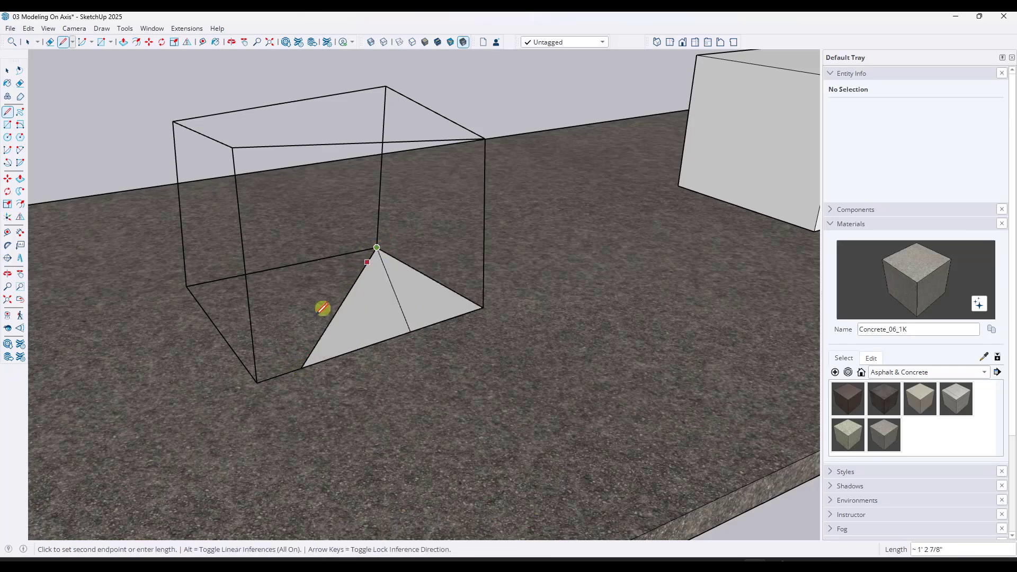
left_click(257, 379)
- Undo the triangular faces inside the box and return to selection
middle_click_drag(420, 415, 402, 386)
key("ctrl+z")
key("ctrl+z")
key("ctrl+z")
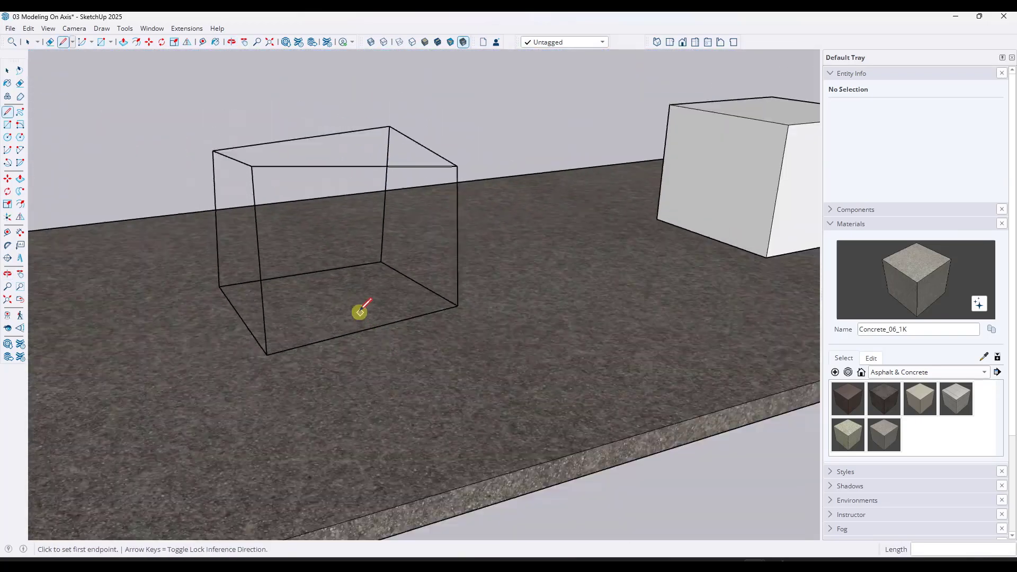
scroll(371, 303, "down", 2)
key("space")
scroll(223, 299, "down", 3)
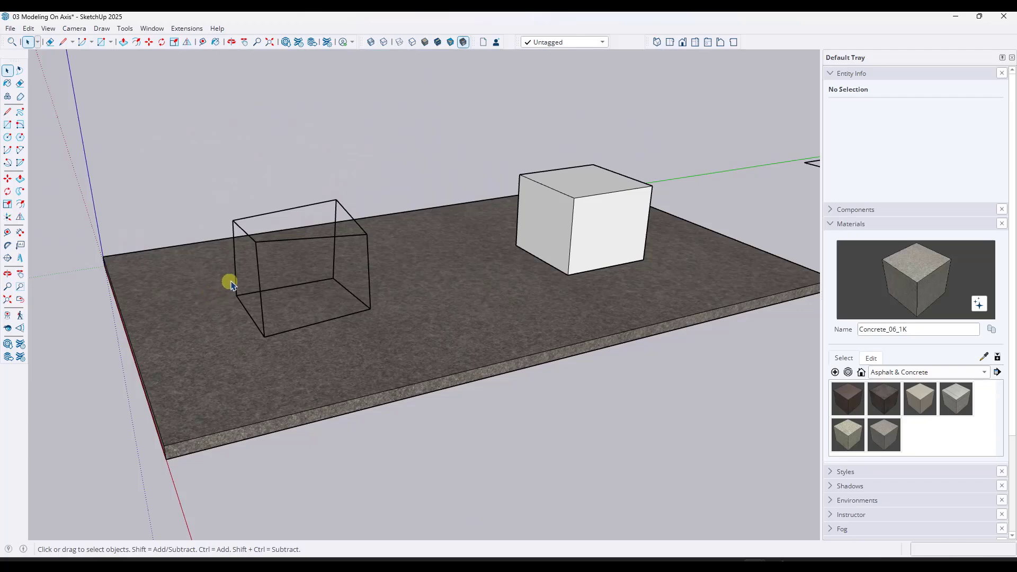
scroll(233, 280, "up", 2)
scroll(241, 264, "up", 1)
- Start a line on the slab and draw the first edge locked to the green axis
middle_click_drag(399, 288, 283, 297, "shift")
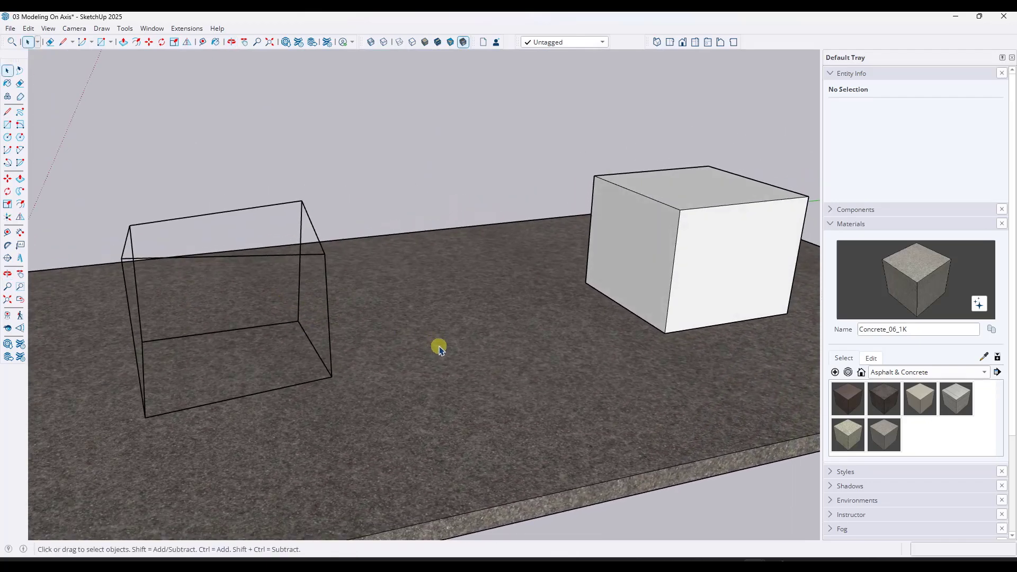
middle_click_drag(448, 351, 429, 358, "shift")
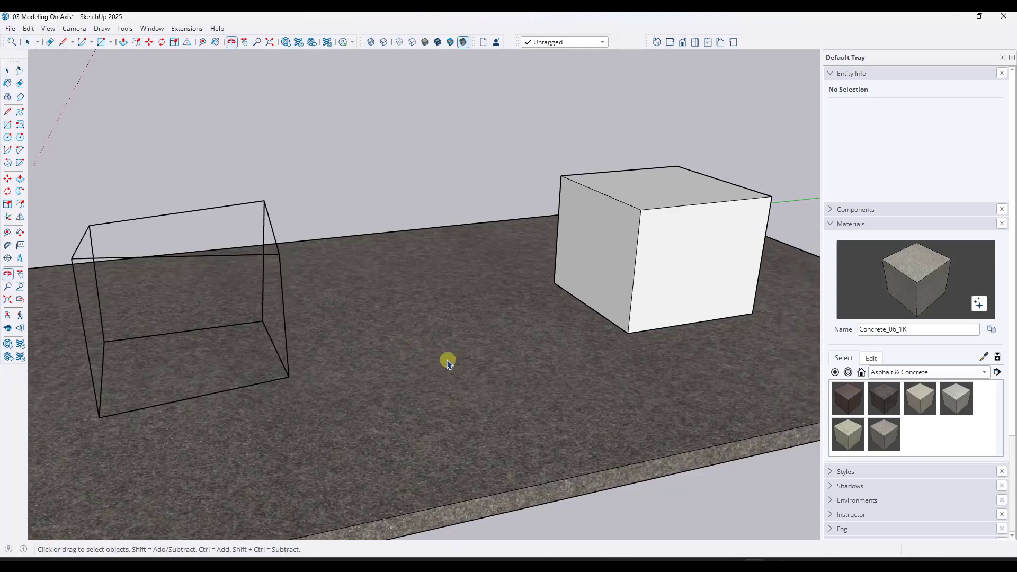
key("l")
left_click(390, 384)
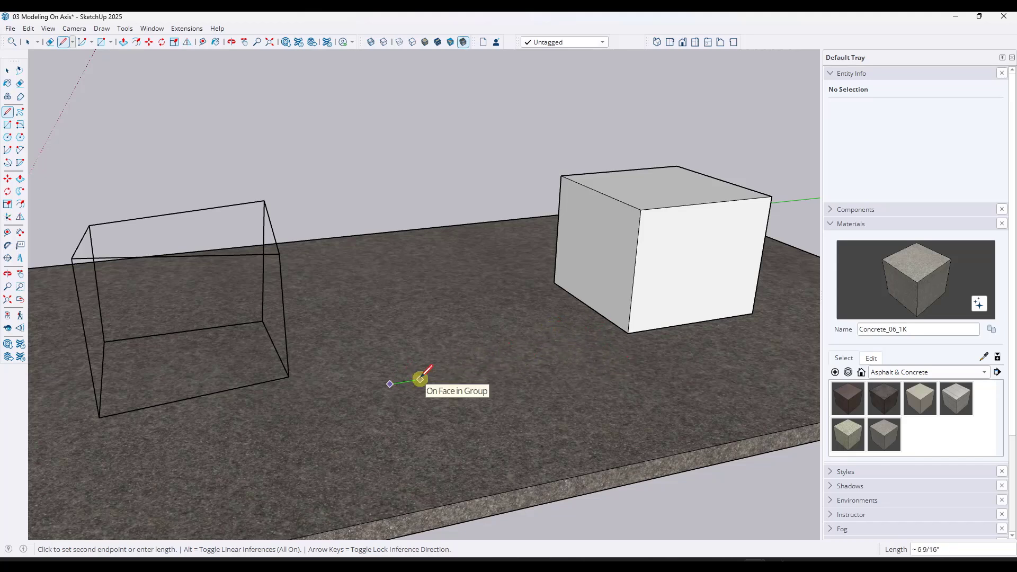
key("Right")
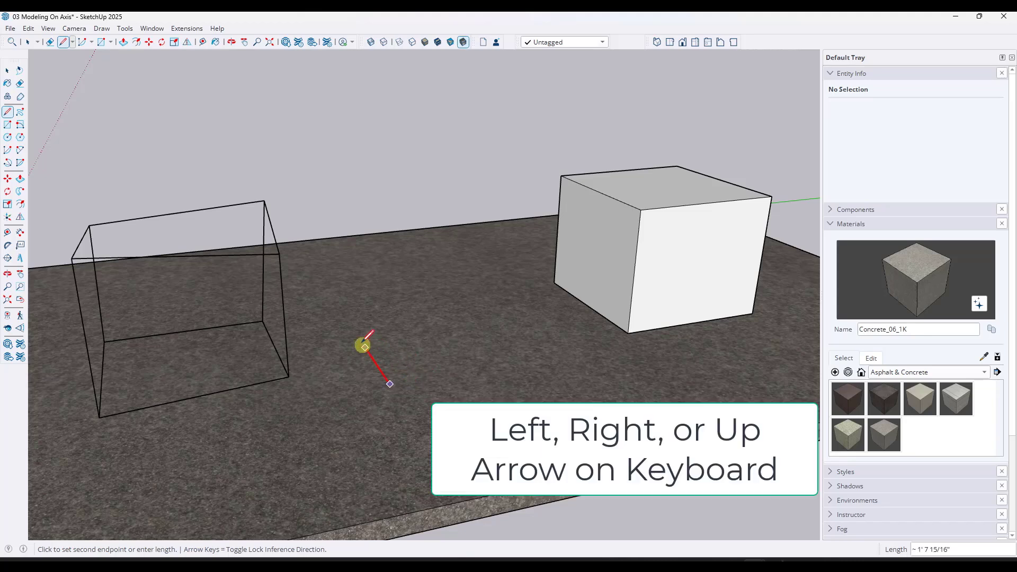
key("Up")
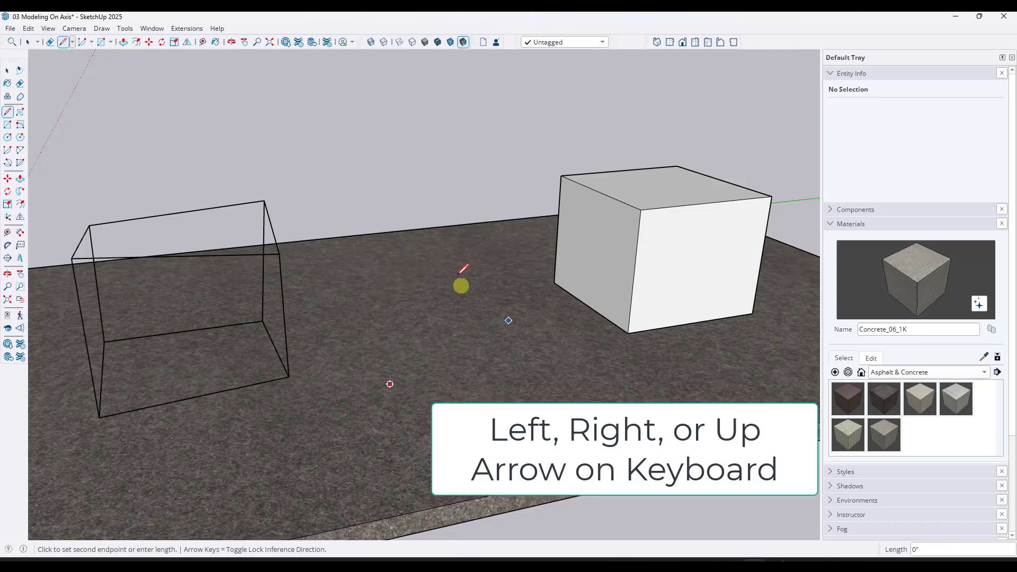
key("Right")
key("Left")
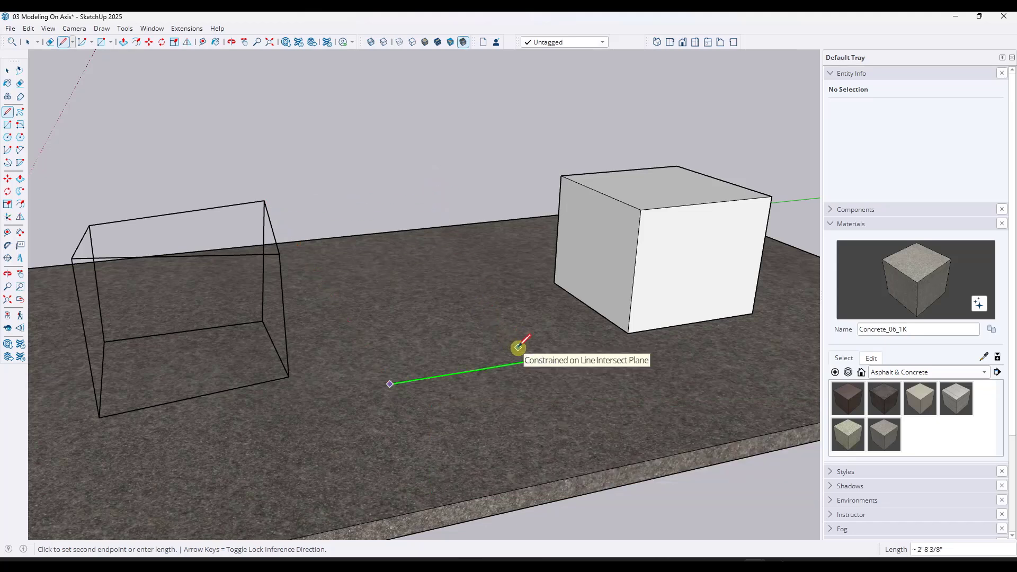
left_click(518, 347)
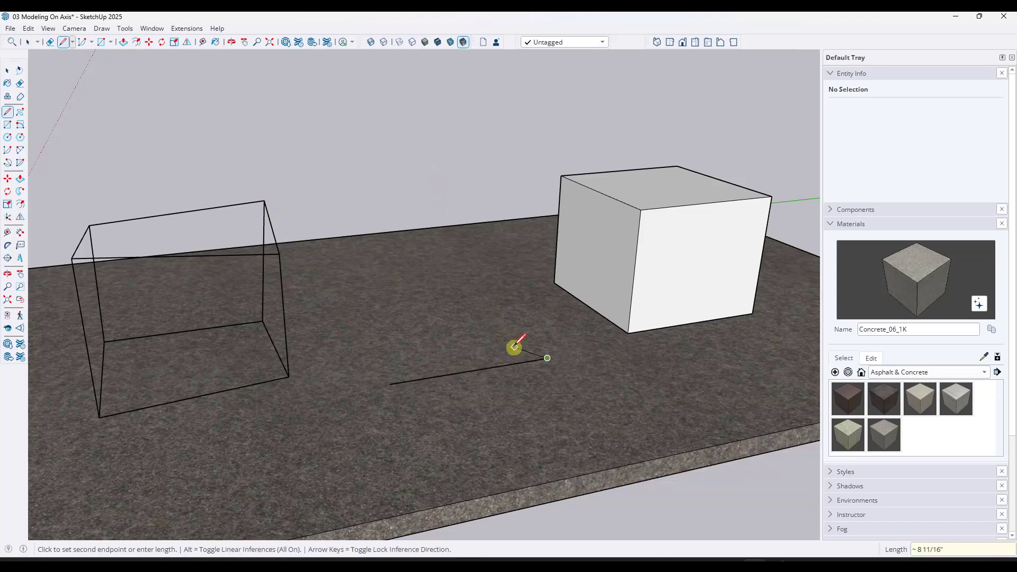
- Add a 3' edge along the red axis and close the rectangle into a face
key("Right")
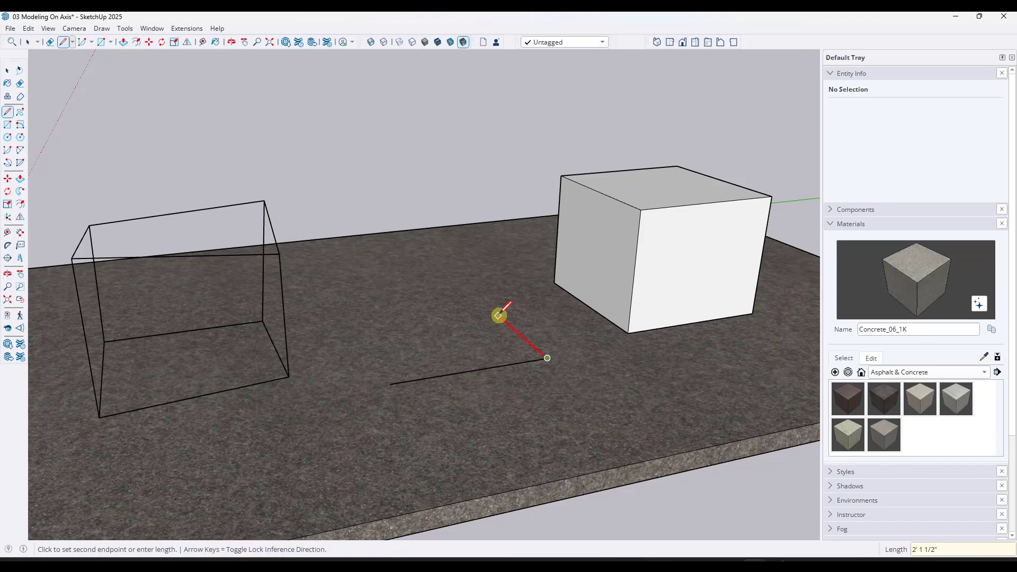
type("3")
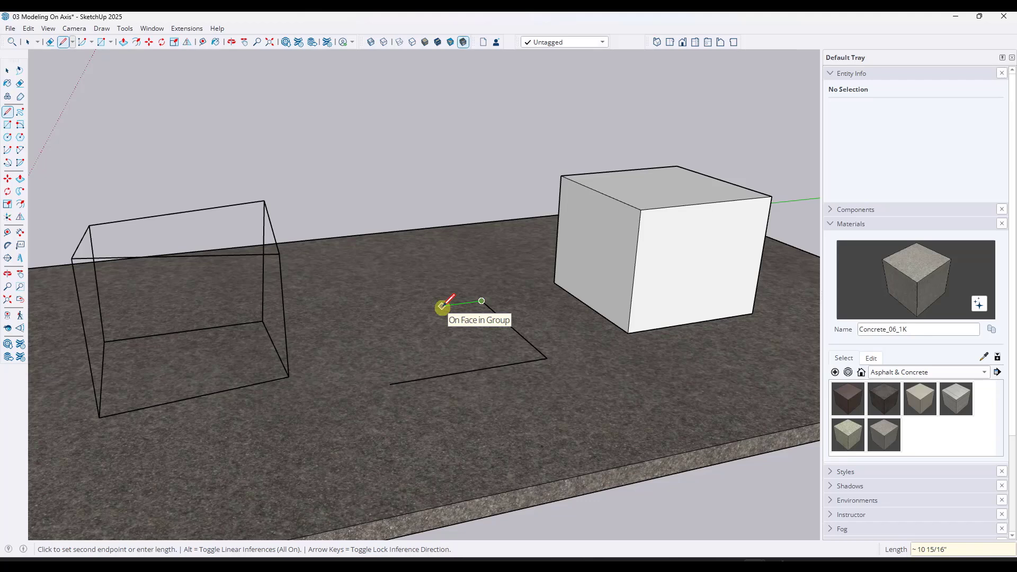
key("Left")
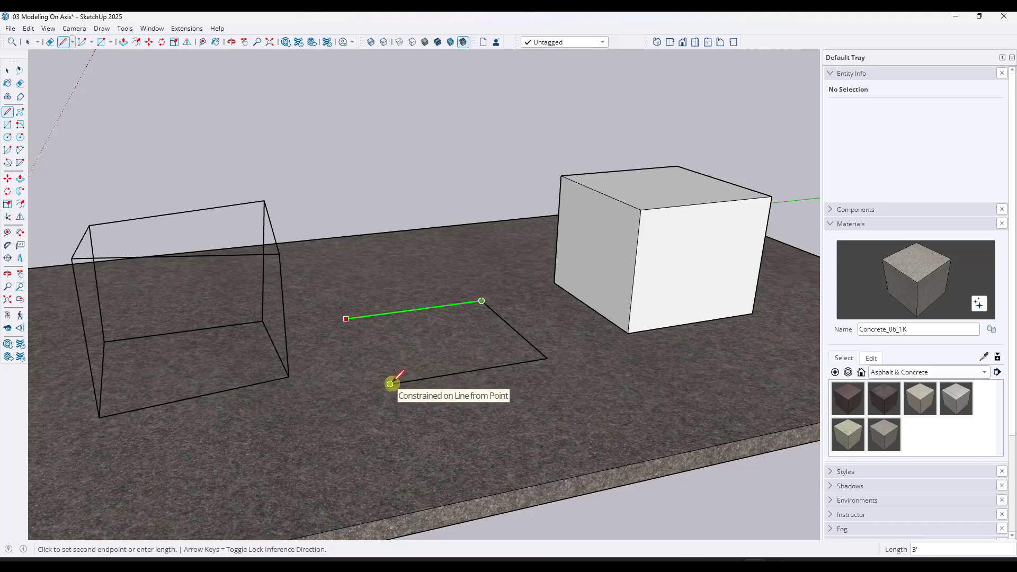
key("Left")
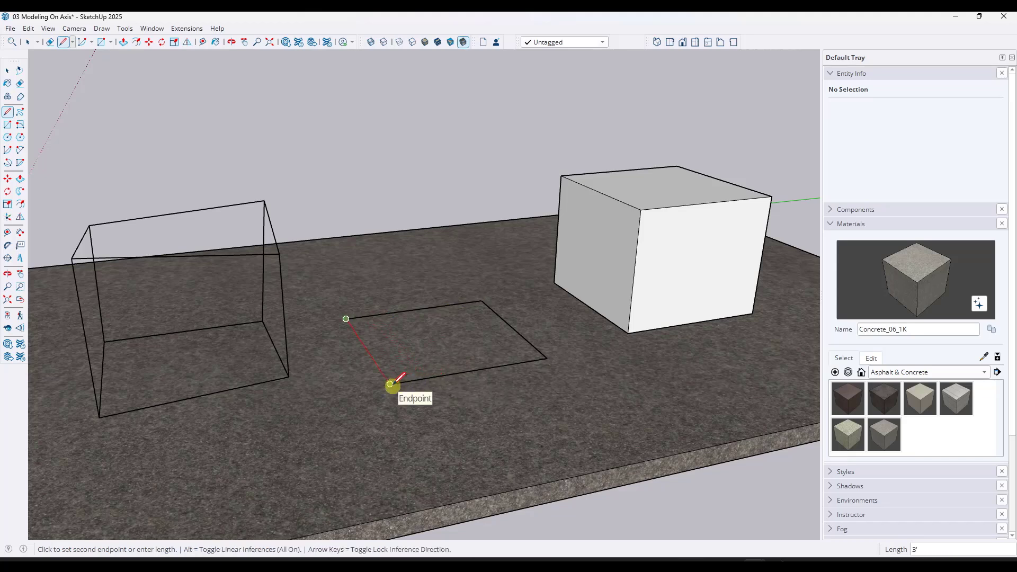
left_click(390, 383)
- Push/pull the rectangle face upward into a solid box
key("space")
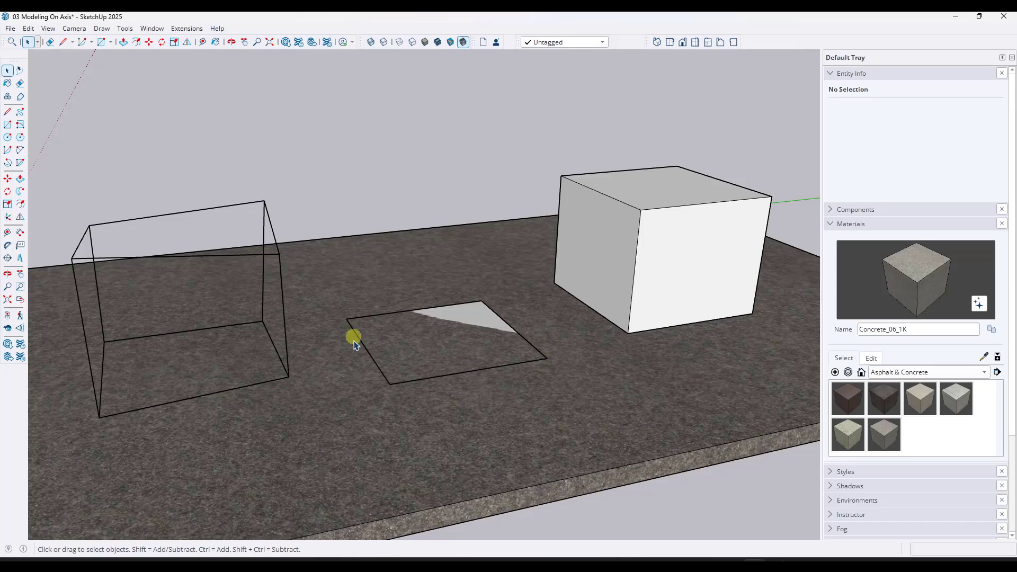
key("p")
left_click(431, 356)
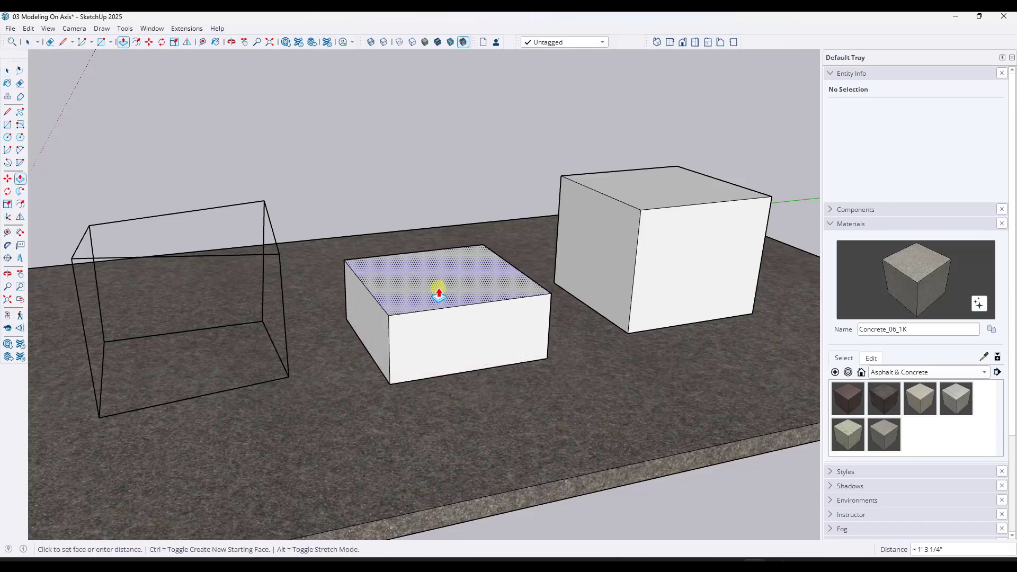
left_click(438, 288)
key("space")
- Orbit down to eye level and draw a line from the inner corner to the bottom-left corner, closing a face
scroll(147, 274, "down", 5)
scroll(677, 204, "up", 6)
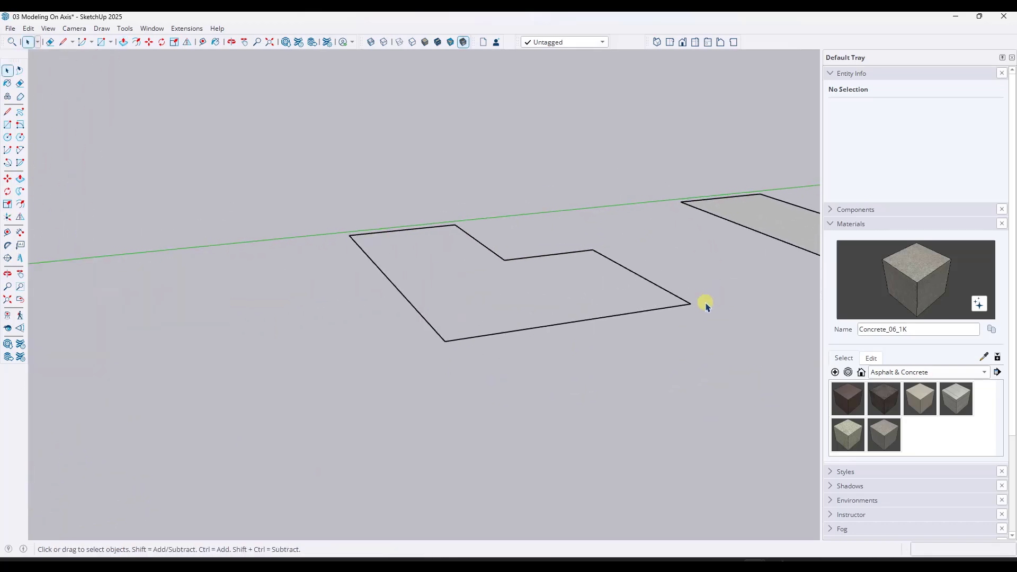
middle_click_drag(581, 277, 512, 300)
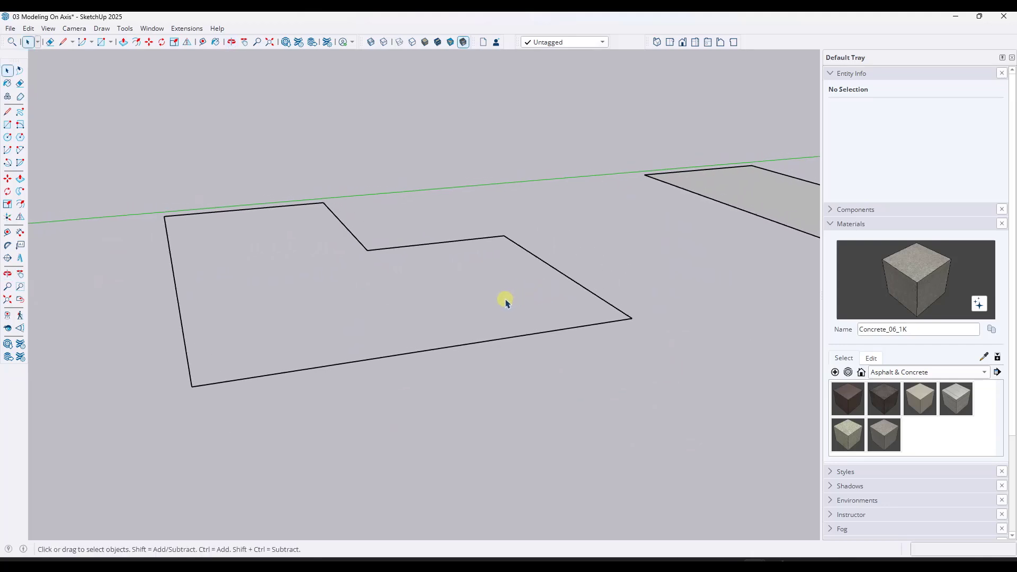
key("l")
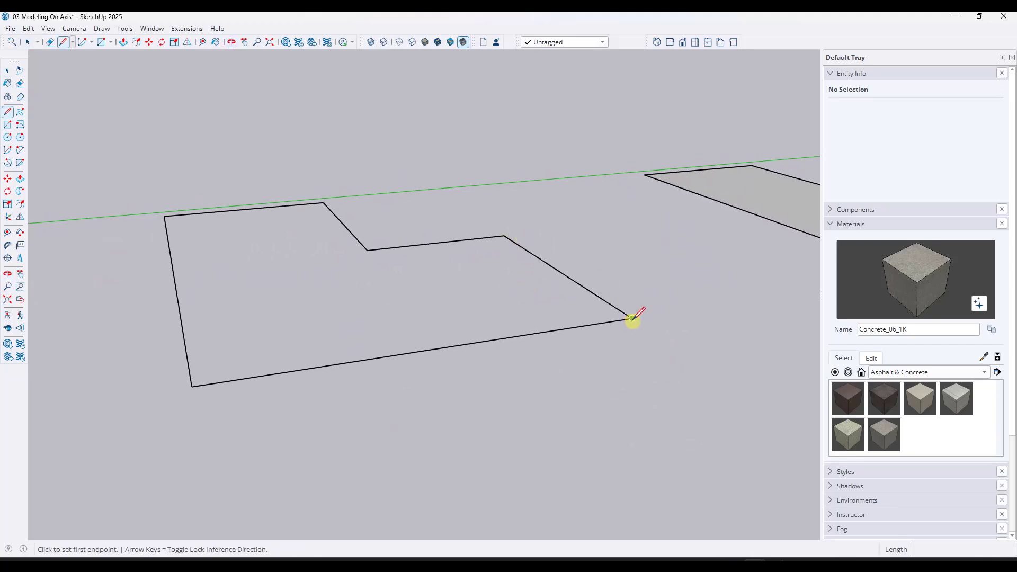
middle_click_drag(643, 284, 676, 324)
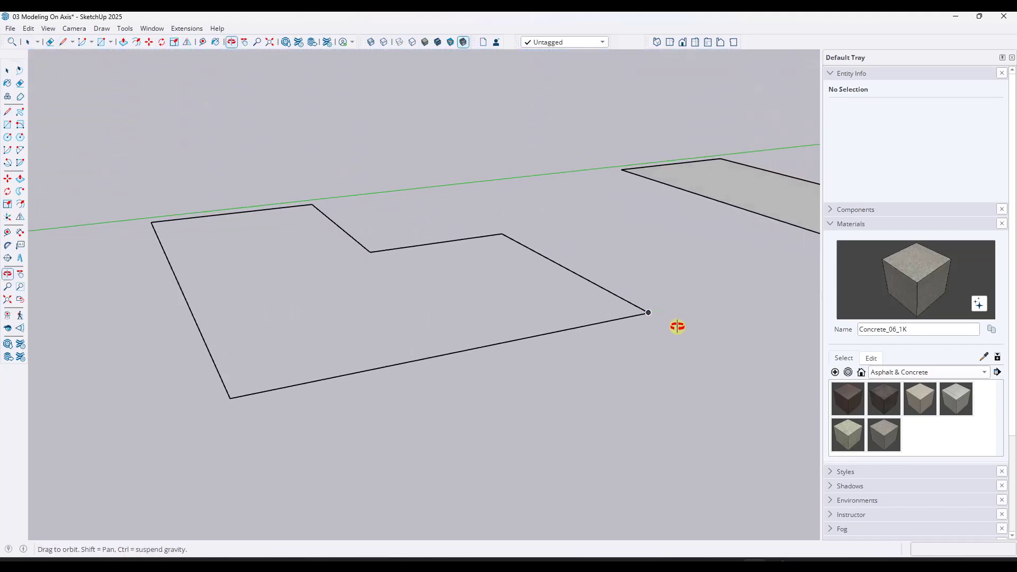
left_click(370, 253)
left_click(238, 407)
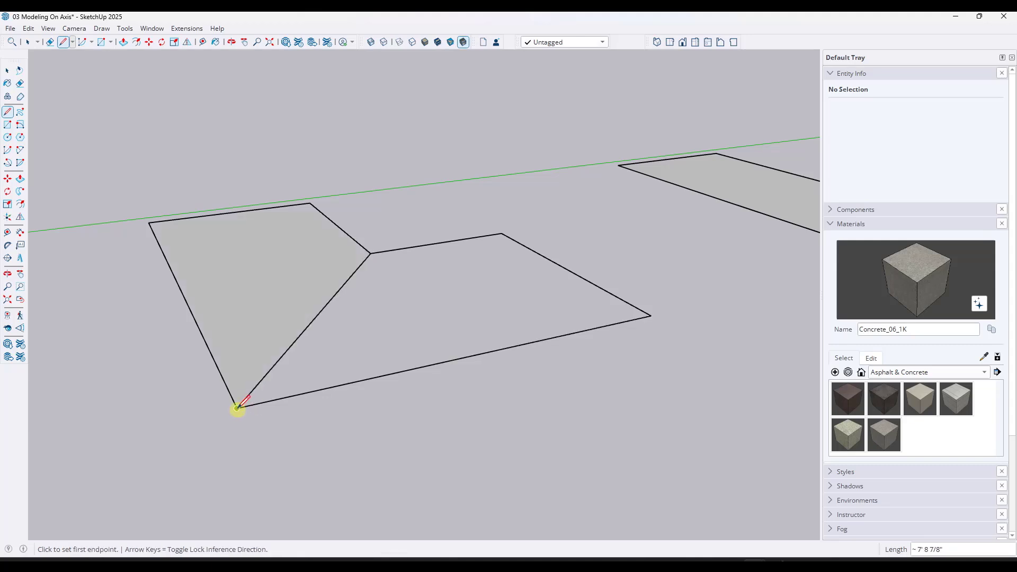
- Draw edges from the inner corner and the top corner down to the bottom edge
left_click(370, 253)
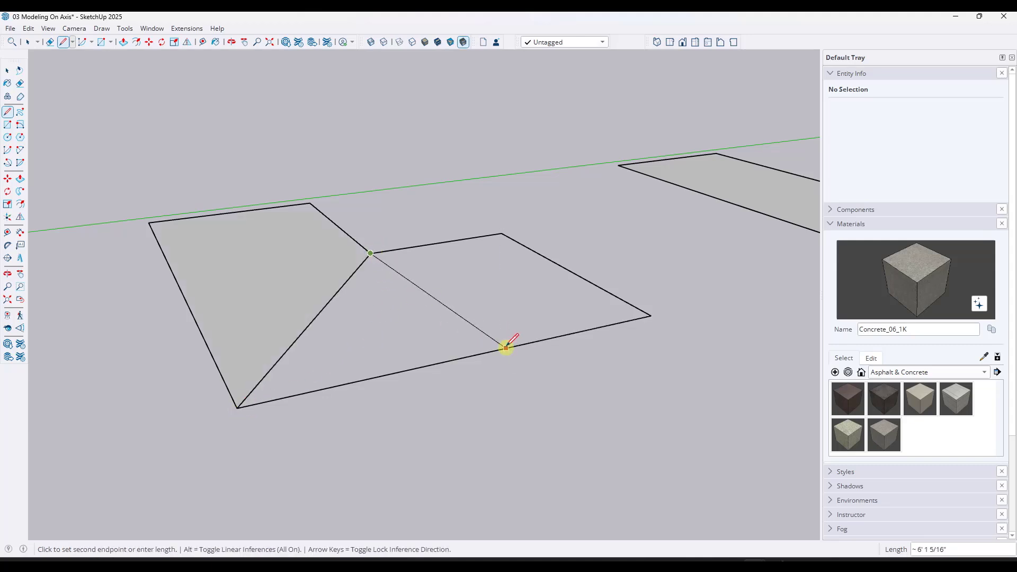
left_click(505, 348)
left_click(502, 233)
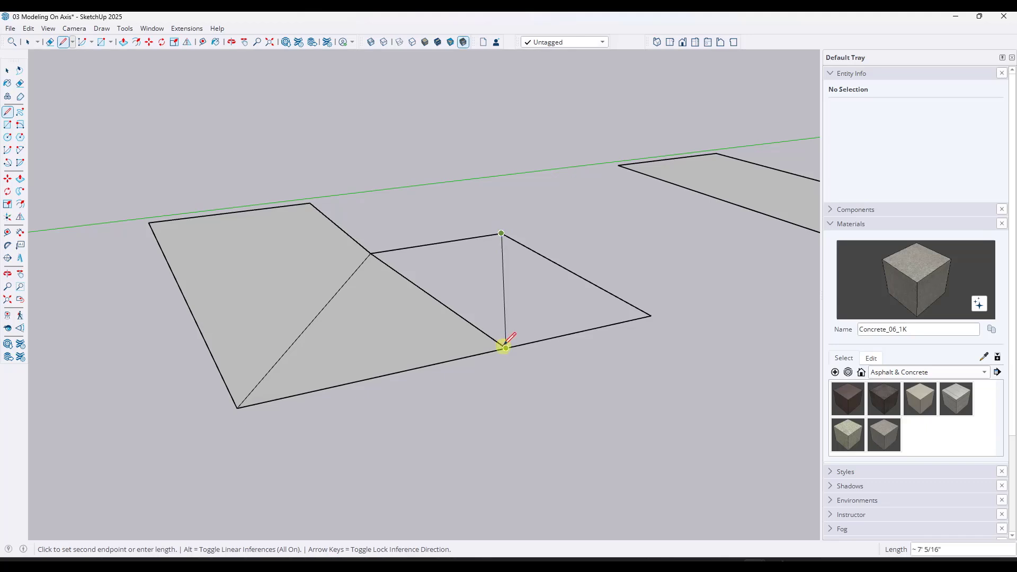
left_click(506, 348)
- Orbit to another angle, start a line locked to the vertical axis, then cancel it
middle_click_drag(536, 288, 589, 337)
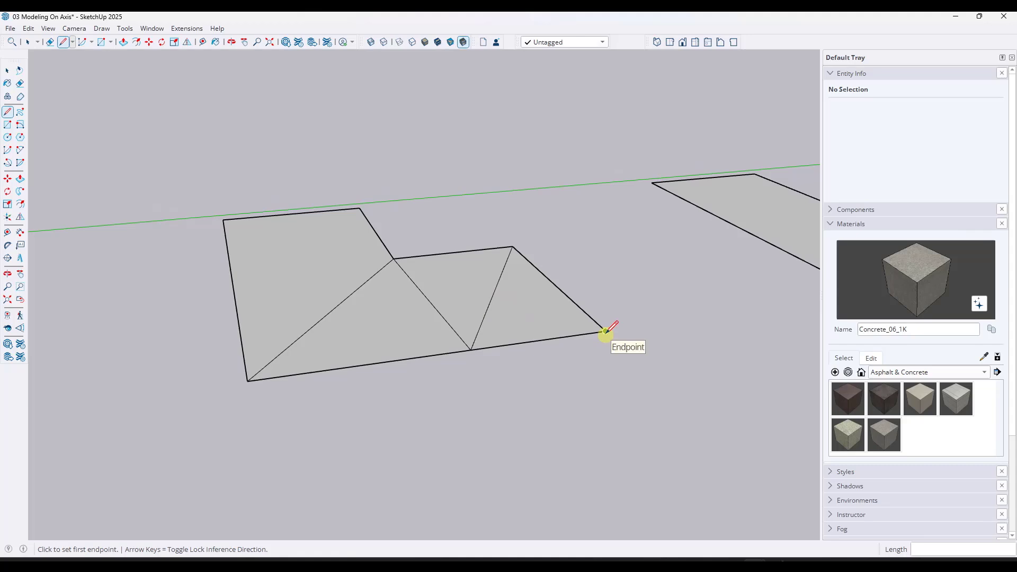
left_click(605, 331)
scroll(605, 345, "up", 3)
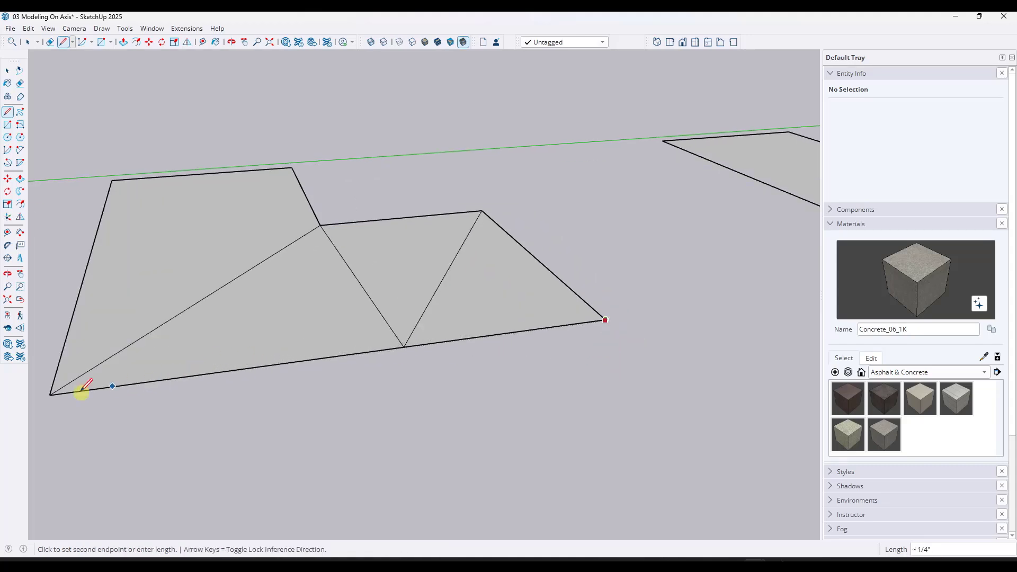
key("Up")
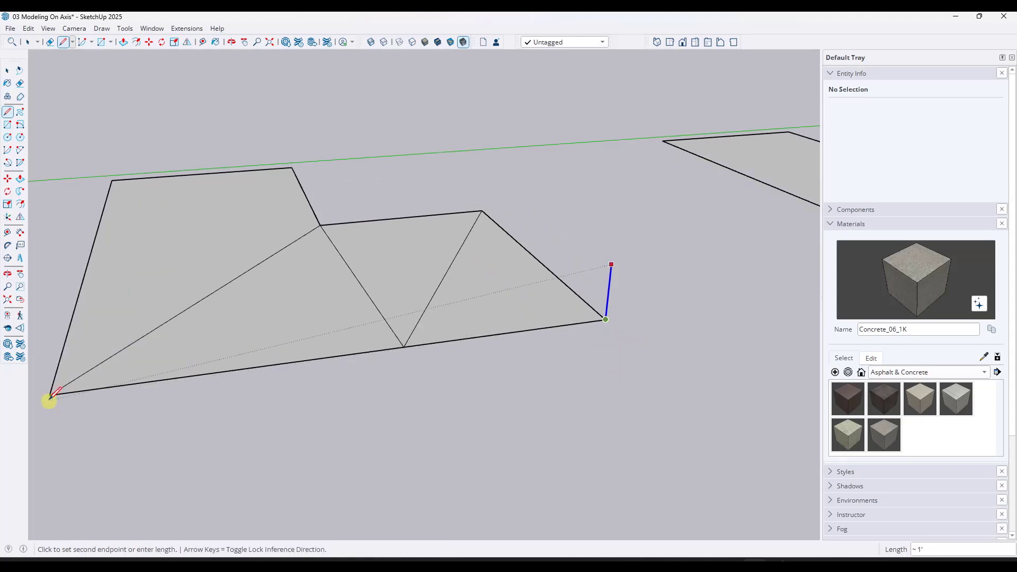
scroll(605, 311, "up", 5)
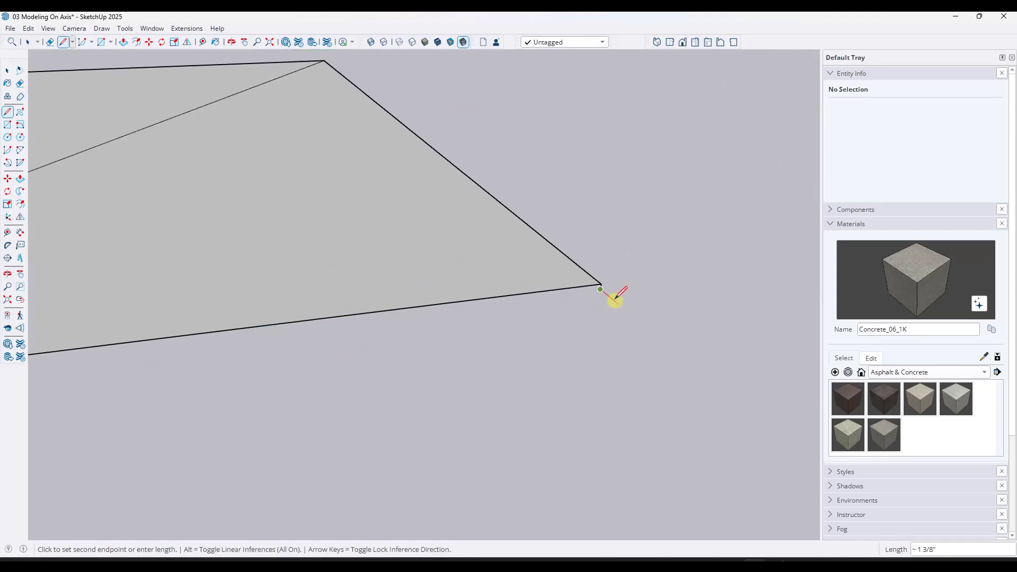
key("space")
scroll(295, 295, "down", 10)
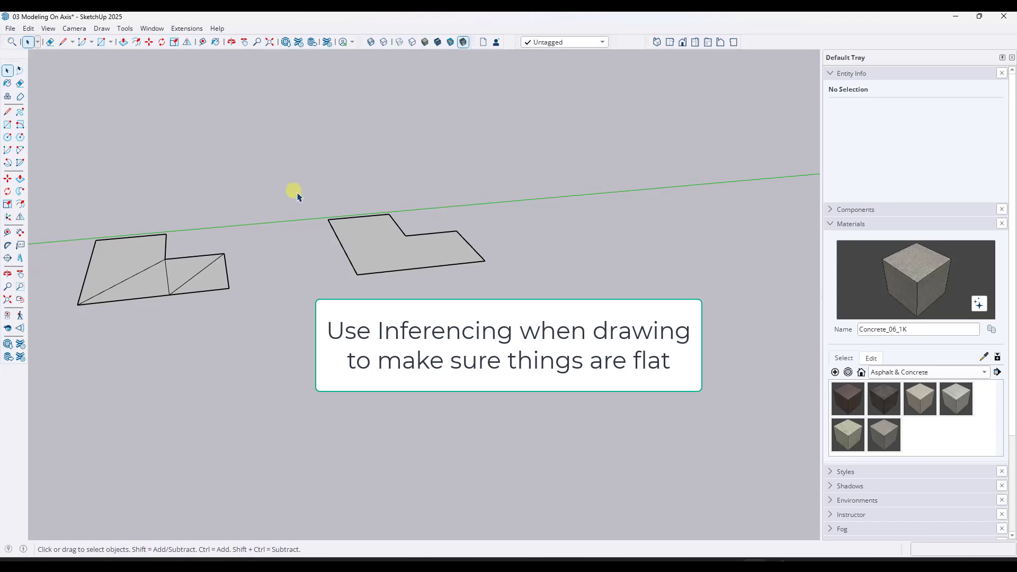
- Delete the second L-shaped face and draw a rectangle in its place
left_click_drag(297, 196, 524, 339)
key("Delete")
middle_click_drag(359, 263, 372, 286)
key("r")
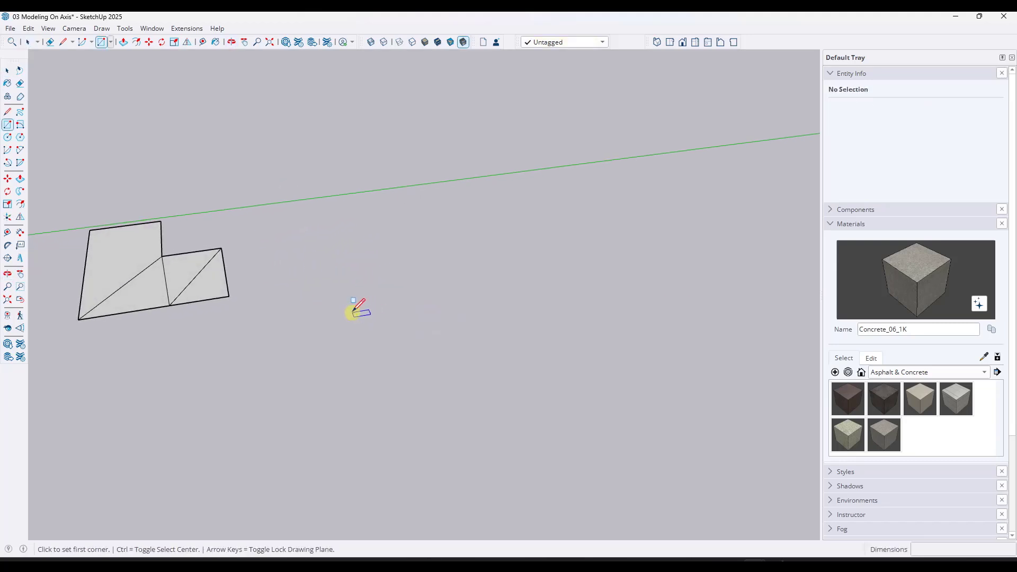
left_click(353, 312)
left_click(500, 158)
- Make the new rectangle a group, then start and cancel a trial line on it
key("space")
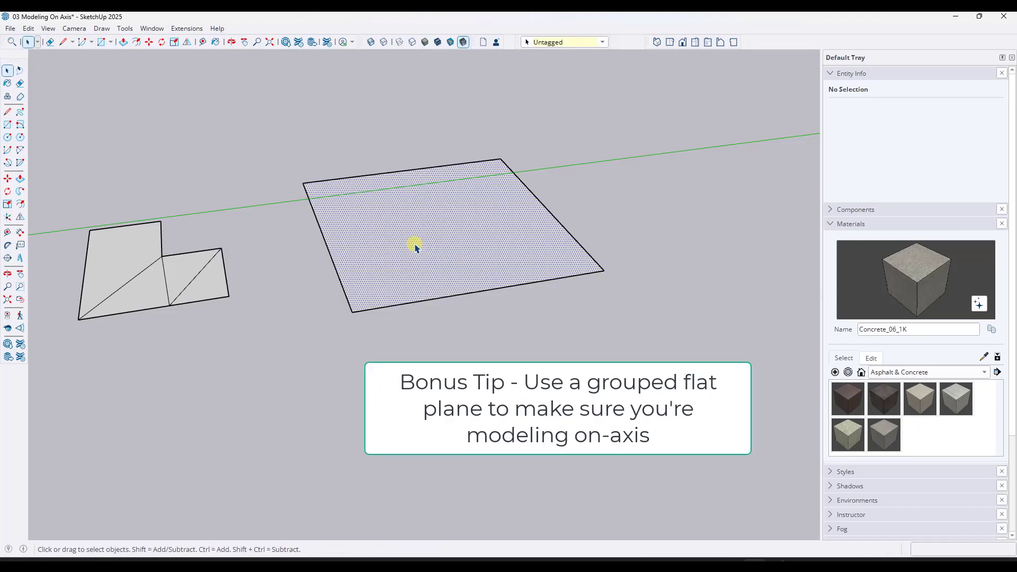
double_click(413, 243)
right_click(413, 242)
left_click(447, 343)
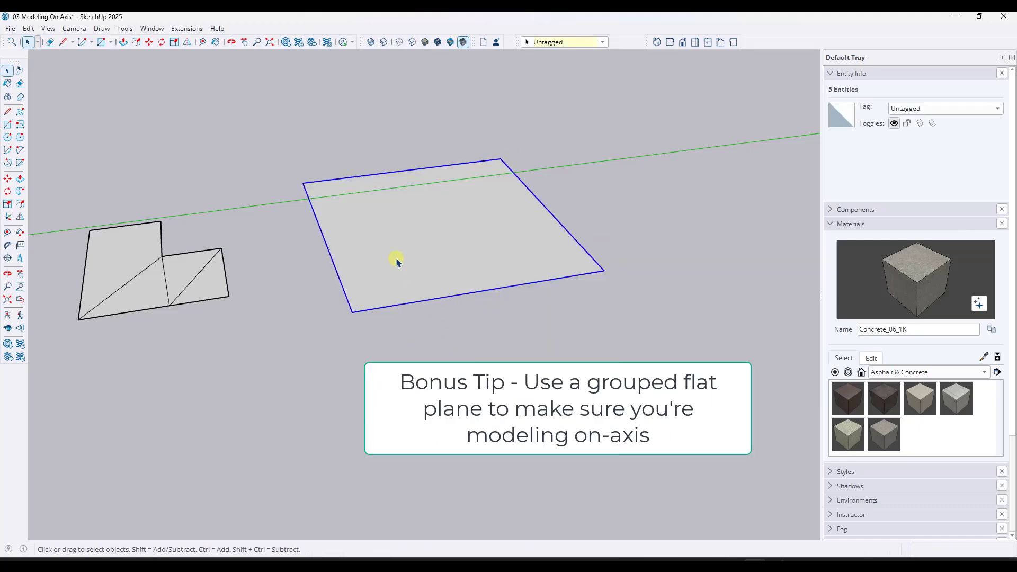
key("l")
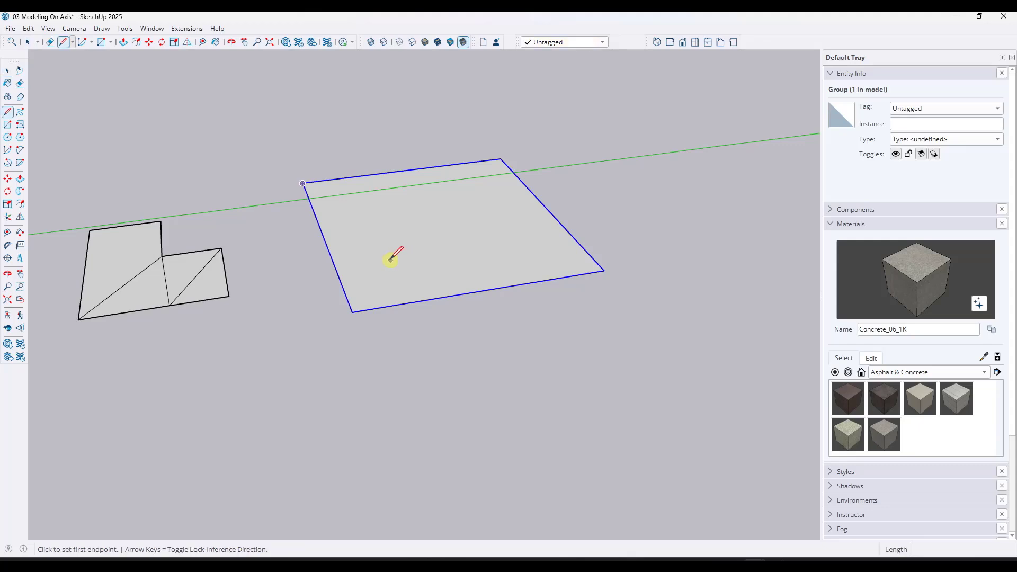
left_click(390, 262)
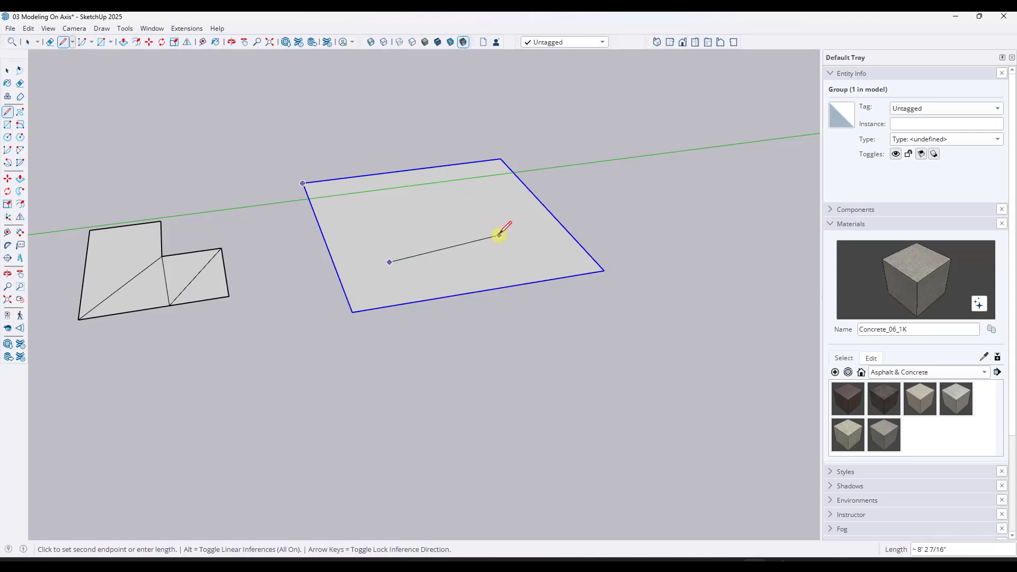
key("space")
scroll(540, 243, "up", 4)
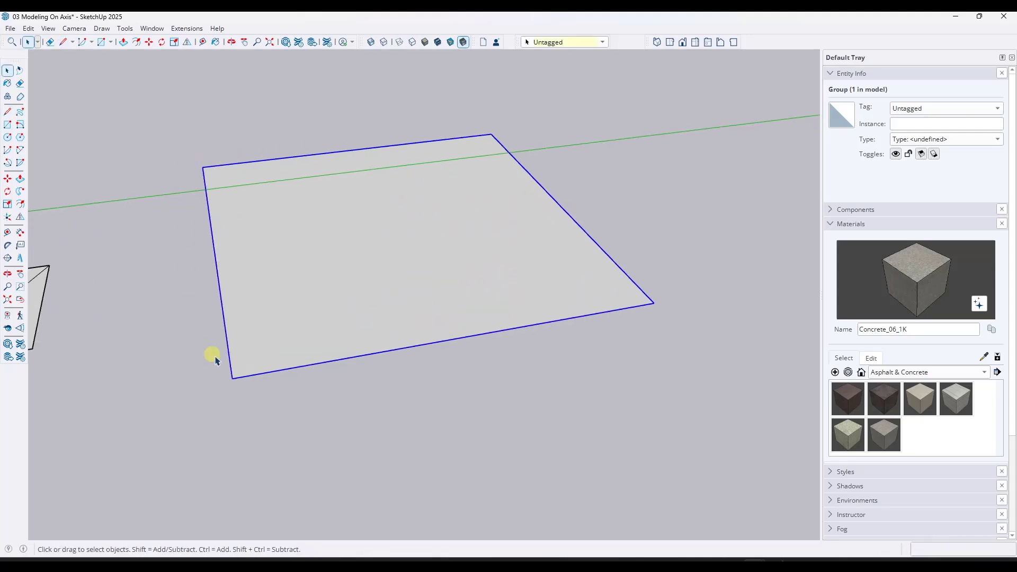
- Trace a six-corner L-shaped outline on the grouped rectangle, forming a flat L face
key("l")
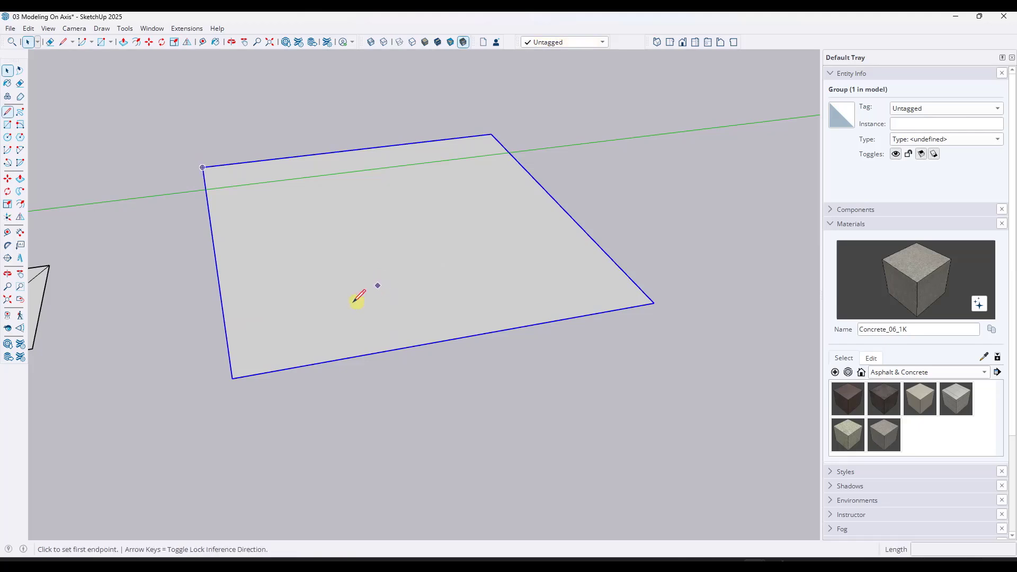
left_click(298, 308)
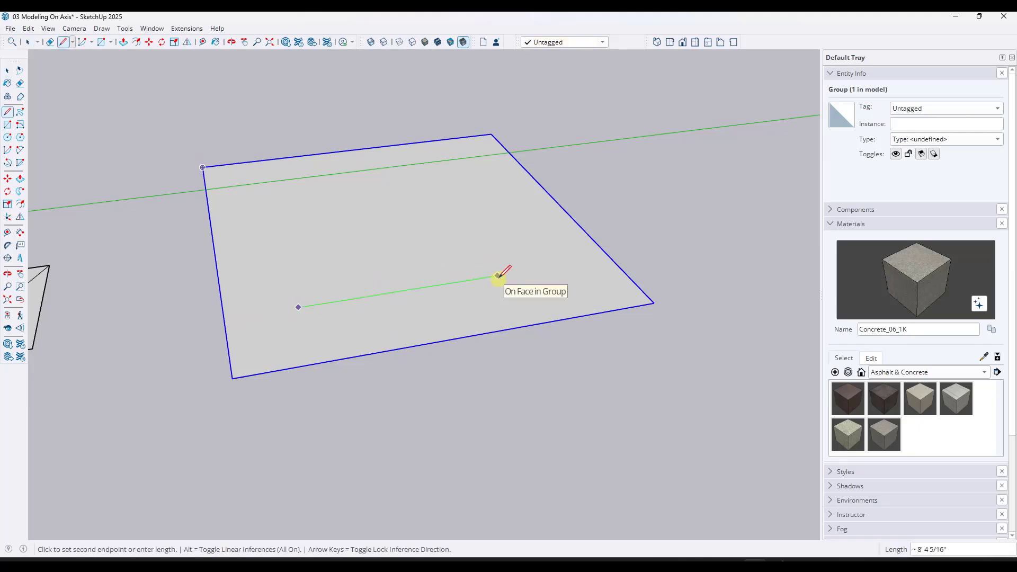
left_click(489, 277)
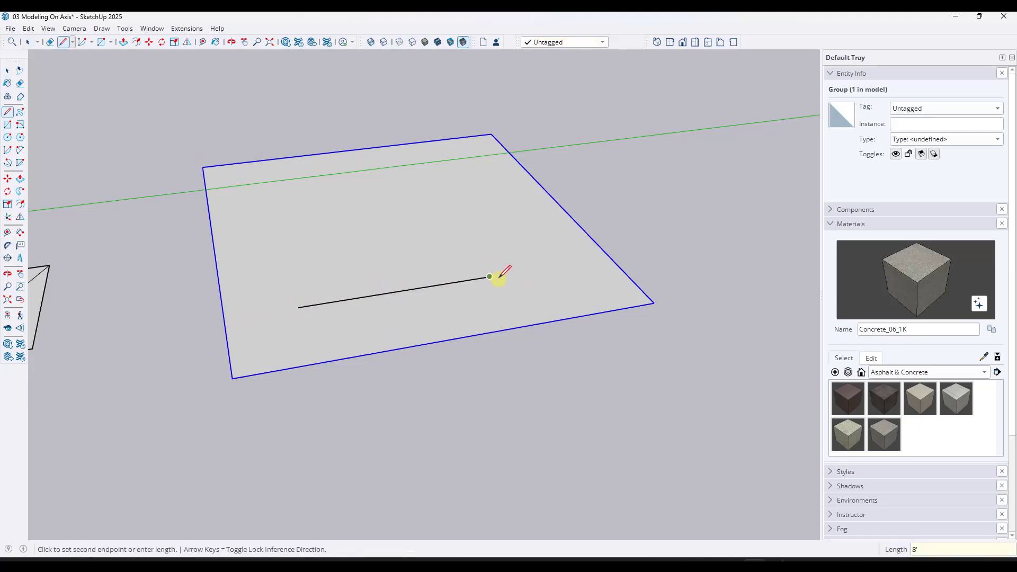
left_click(452, 222)
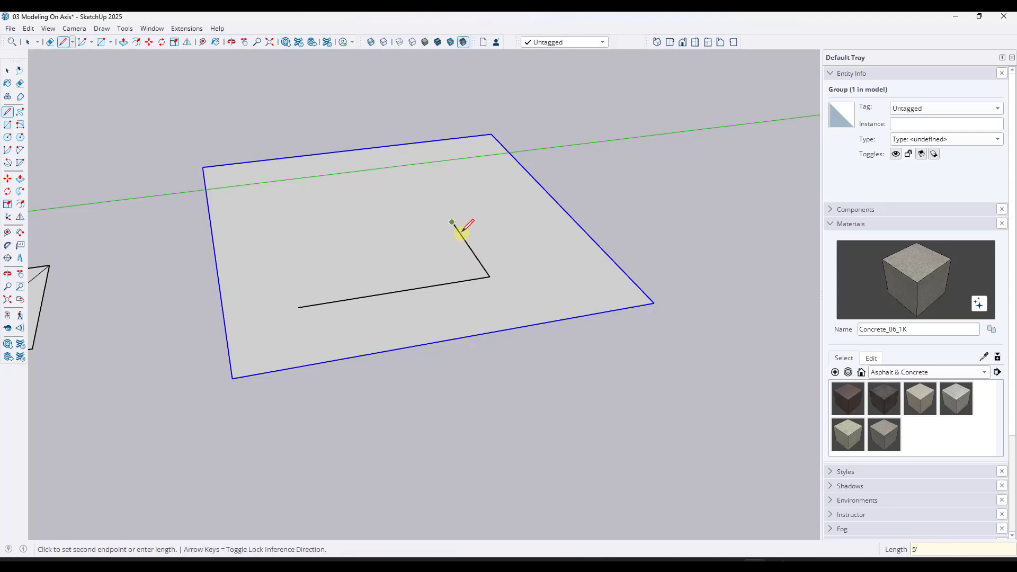
left_click(375, 233)
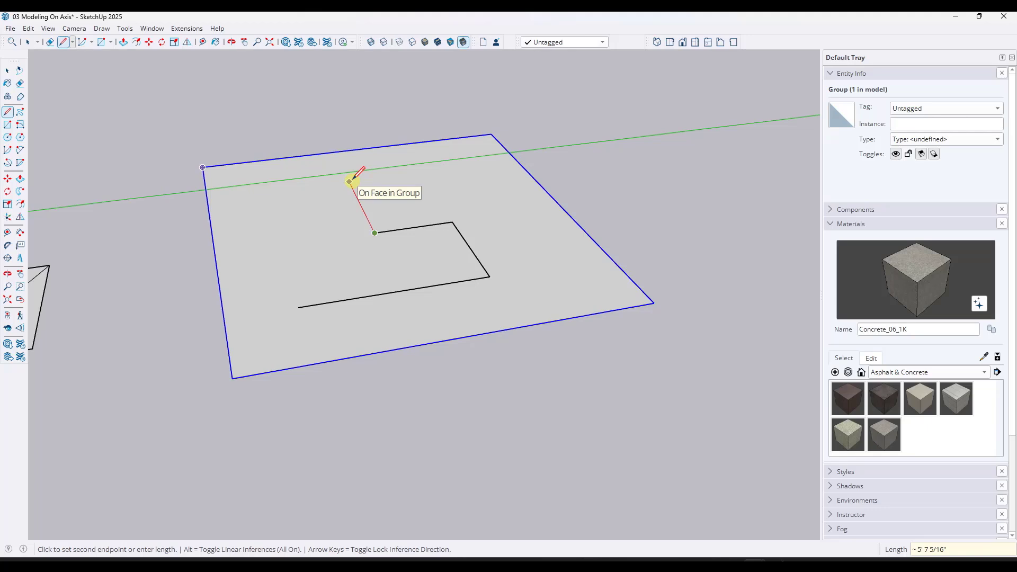
left_click(350, 181)
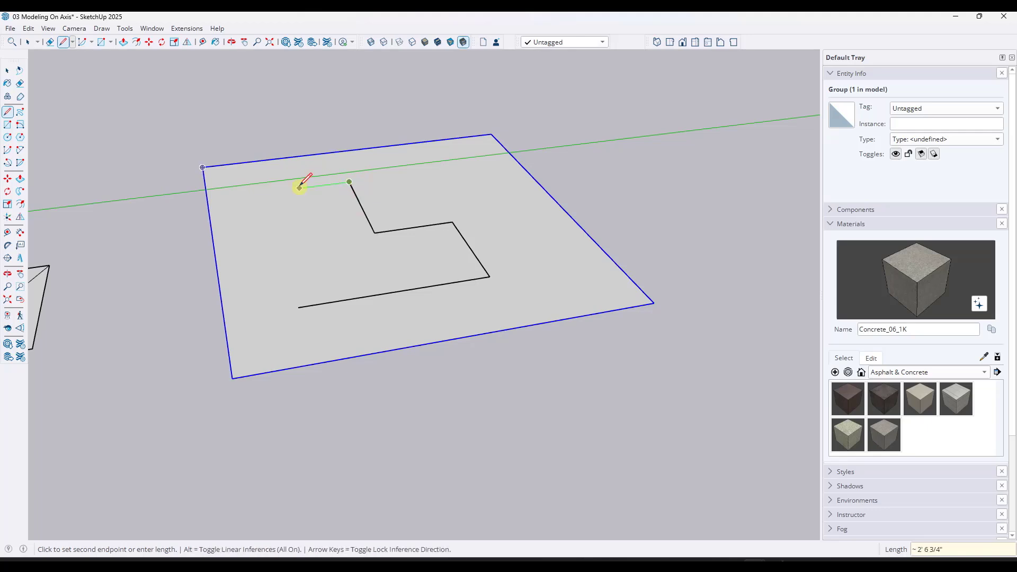
left_click(299, 307)
key("space")
- Try a Push/Pull on the L face and cancel it, then erase the grouped rectangle underneath
key("p")
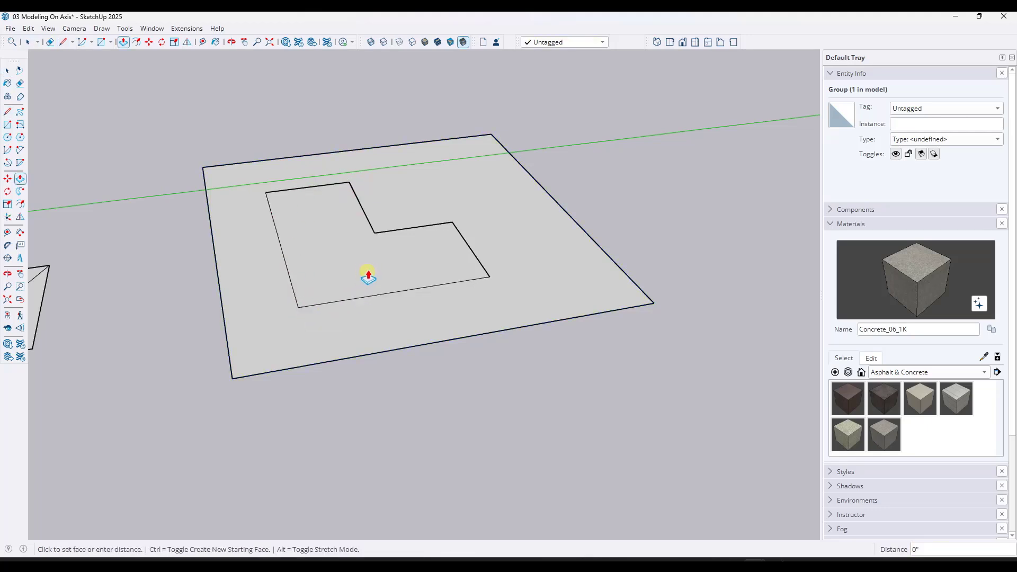
left_click(366, 271)
key("Escape")
key("space")
mouse_move(436, 258)
middle_mouse_down()
mouse_move(459, 259)
mouse_move(504, 122)
mouse_move(482, 264)
middle_mouse_up()
key("e")
left_click_drag(619, 323, 646, 244)
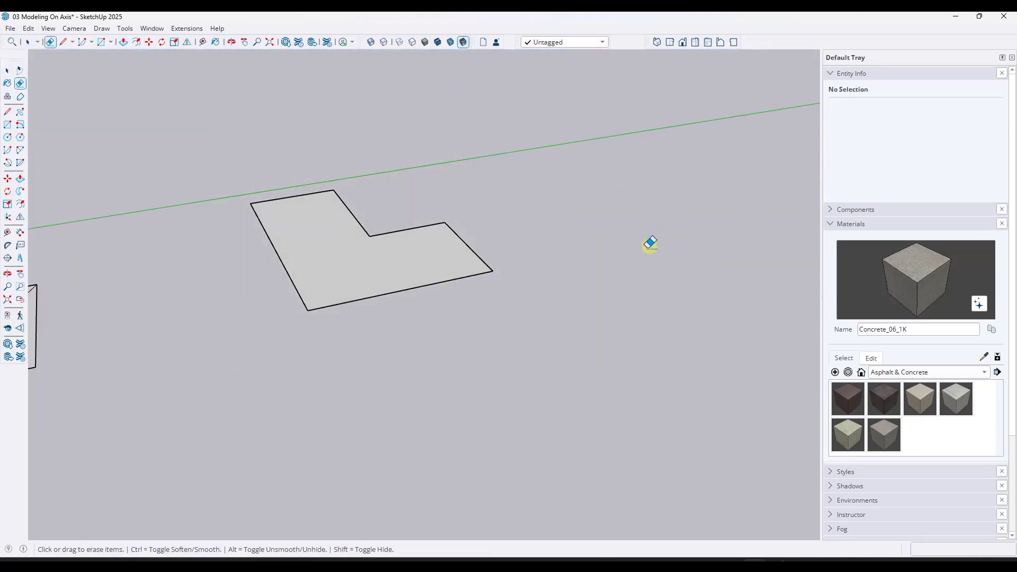
key("space")
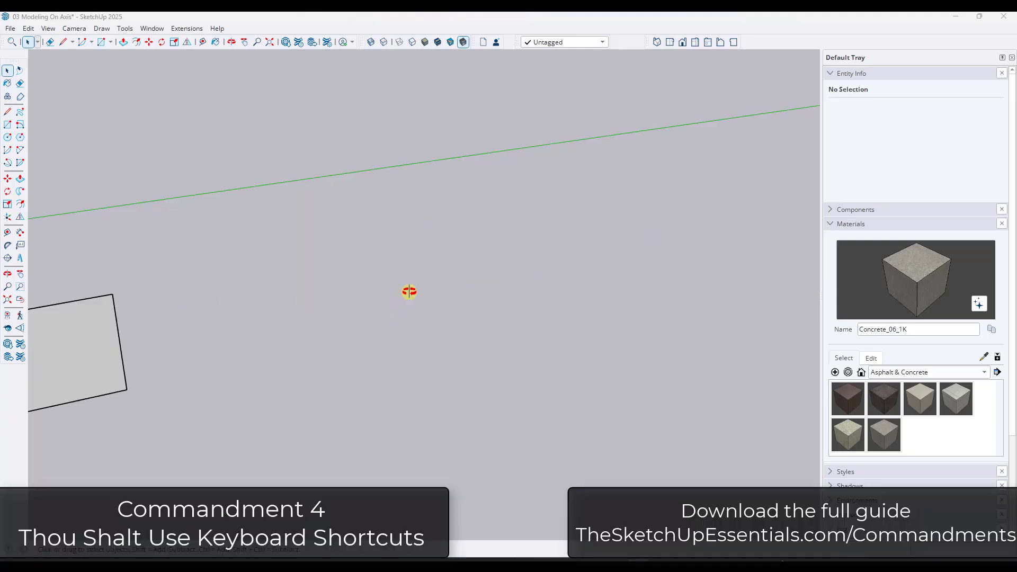
- Draw on-axis lines of 7', 7' and 5', close the loop into a face, and select it
middle_click_drag(409, 290, 425, 265)
middle_click_drag(396, 322, 395, 322)
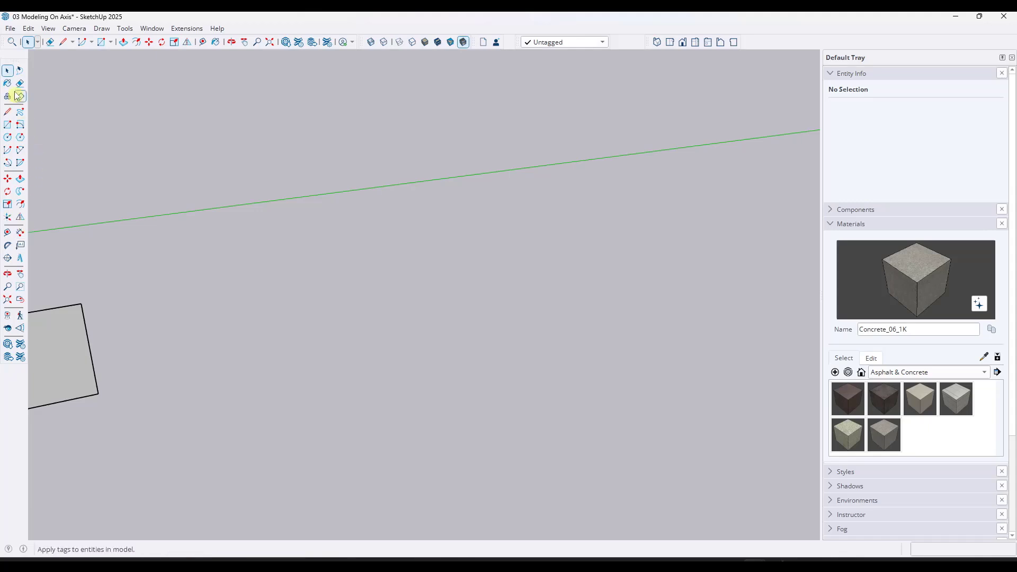
left_click(65, 42)
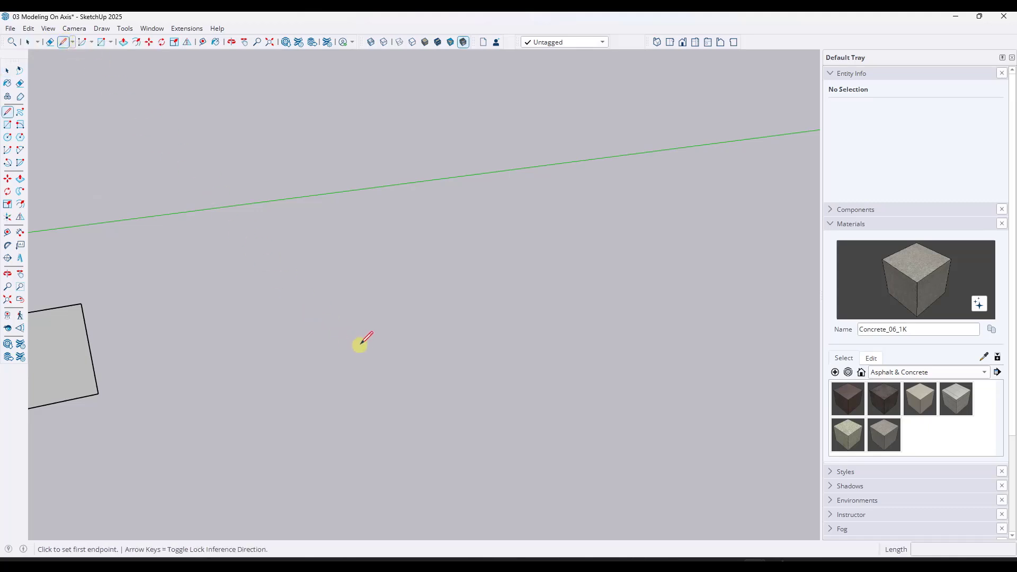
left_click(393, 342)
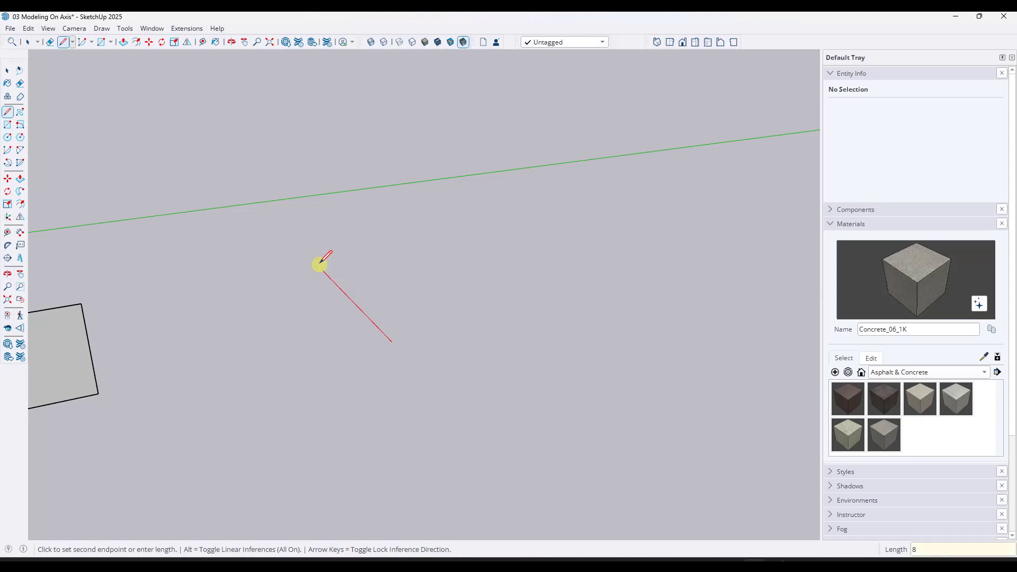
type("7'")
key("Return")
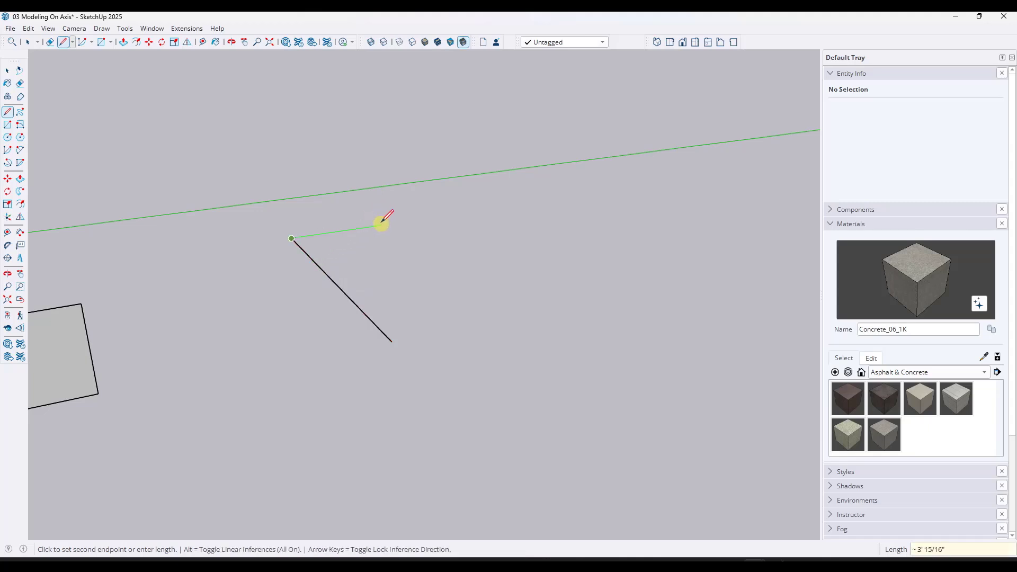
type("7'")
key("Return")
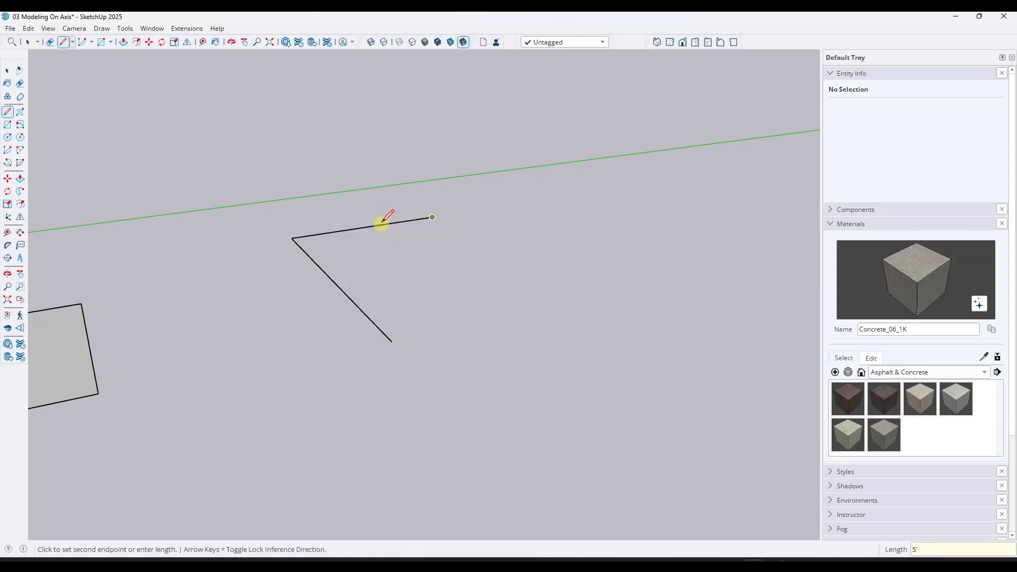
type("5'")
key("Return")
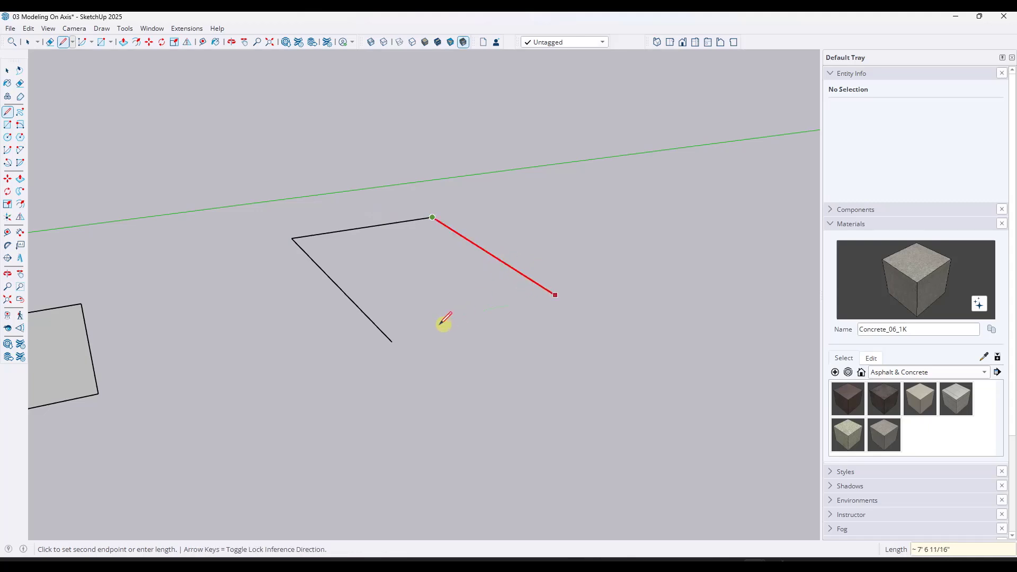
left_click(392, 342)
key("space")
left_click_drag(249, 180, 612, 394)
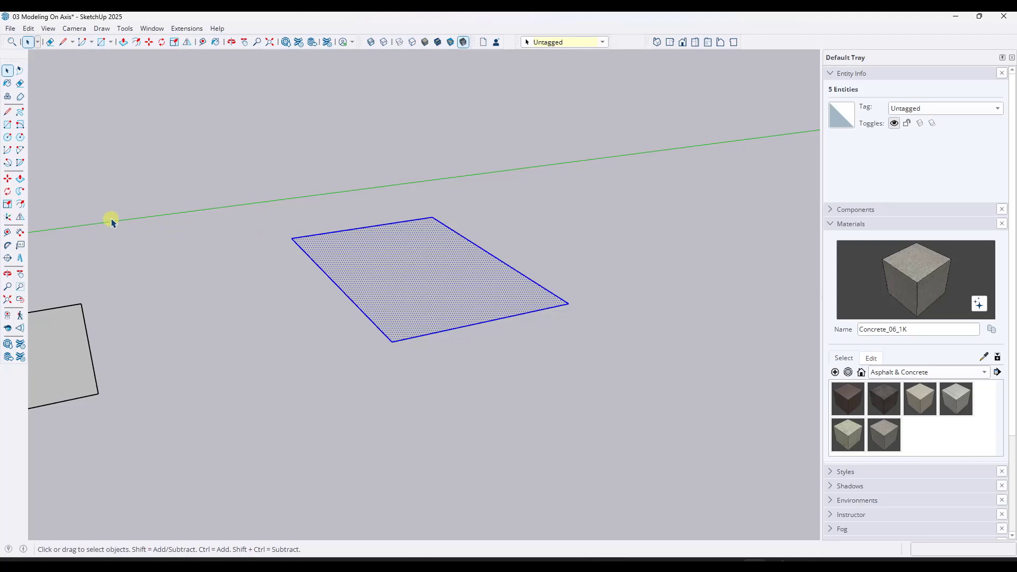
- Offset the rectangle's outline inward by 4'
left_click(20, 205)
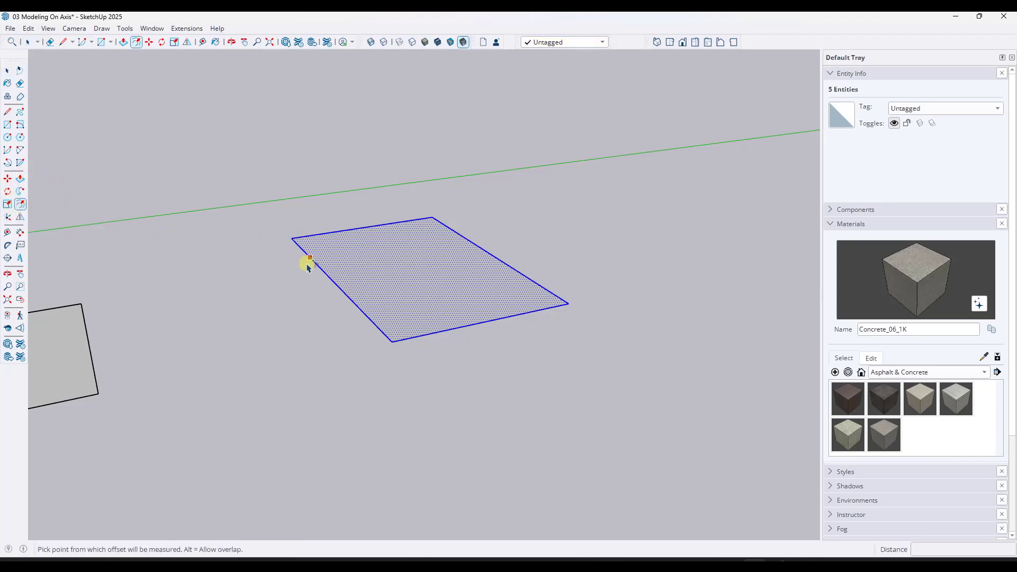
left_click(330, 280)
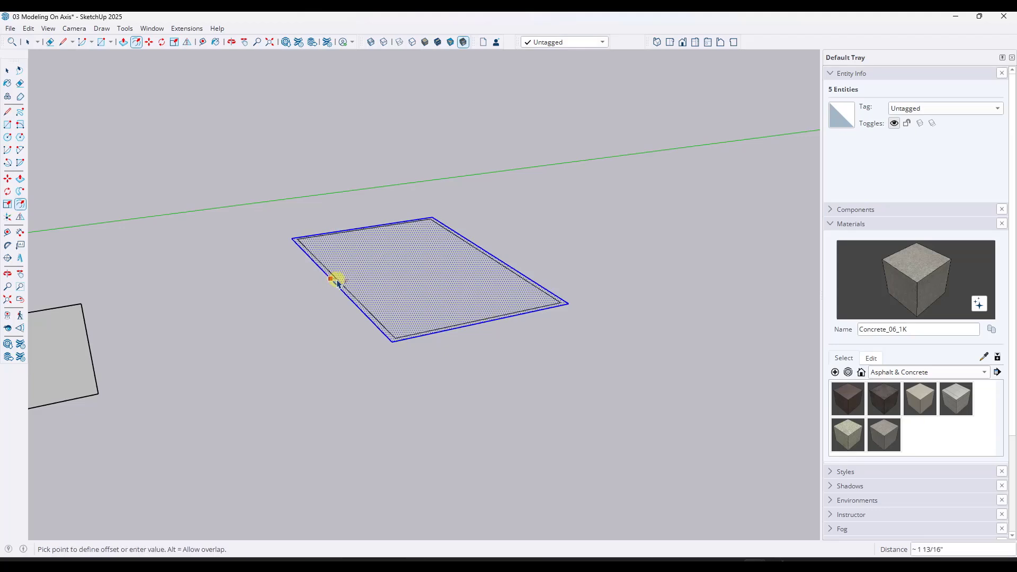
type("4'")
key("Return")
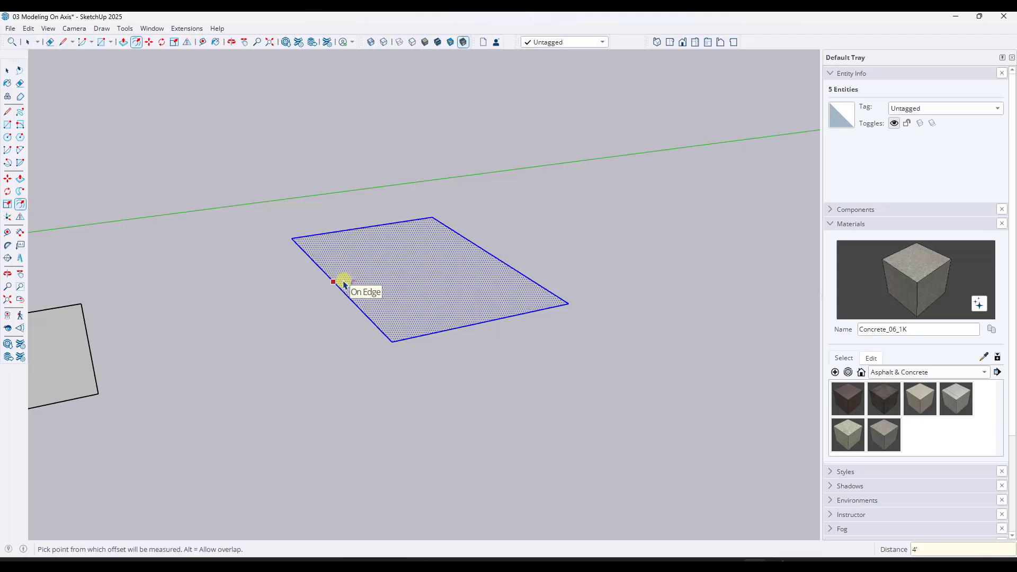
double_click(387, 293)
key("space")
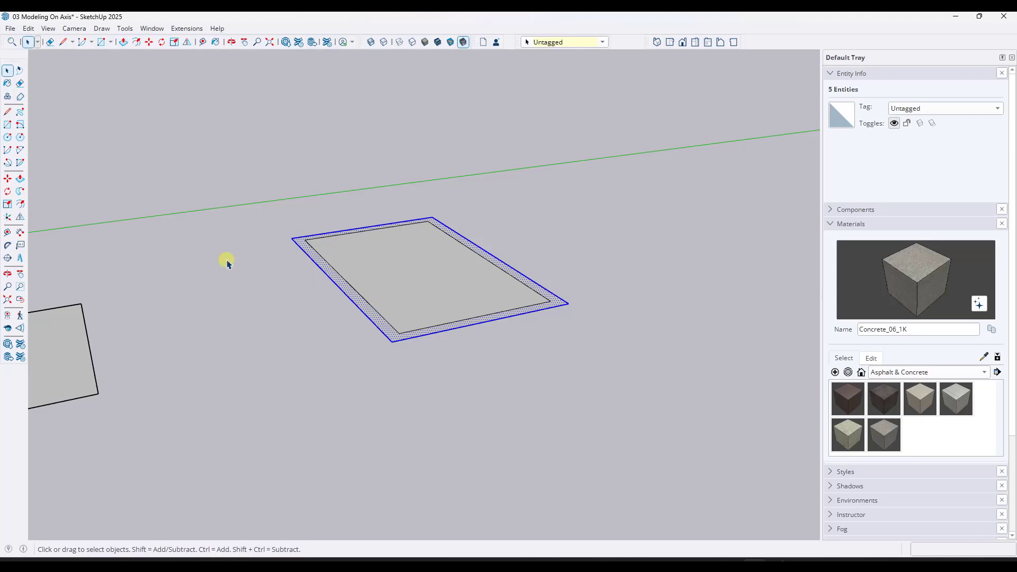
- Raise the outer ring 6' into walls and orbit to look into the box
left_click(20, 179)
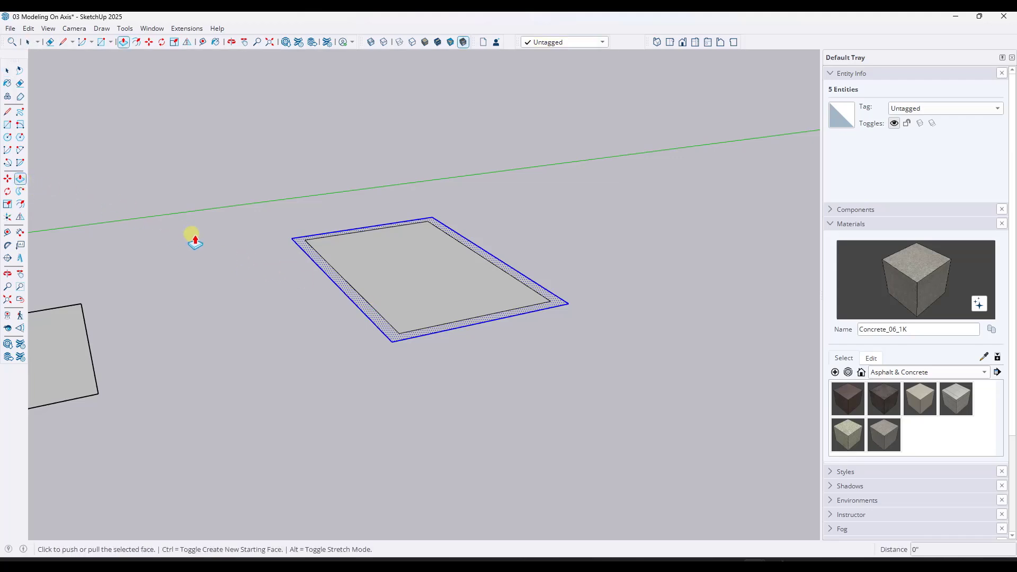
left_click(333, 280)
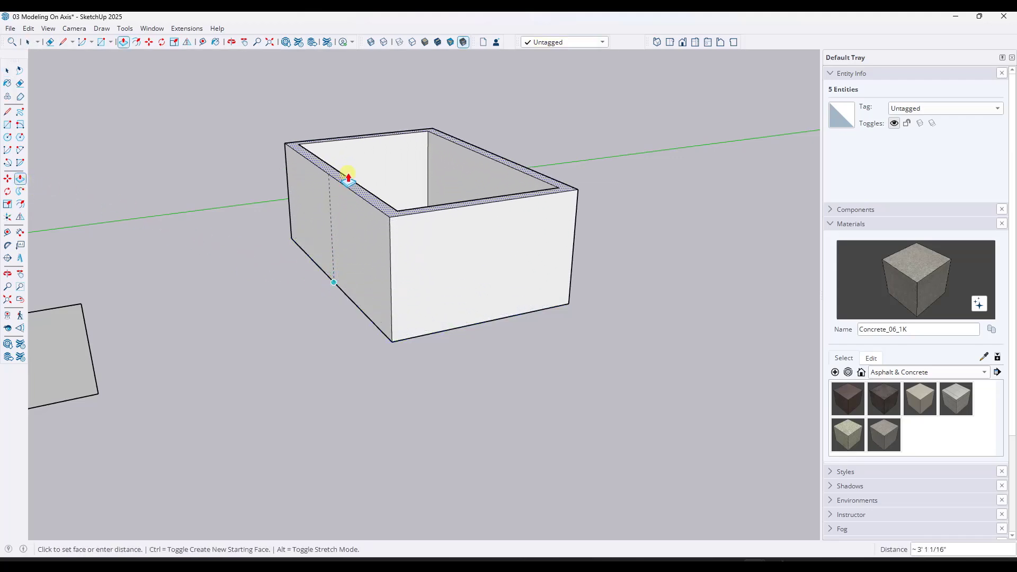
type("6")
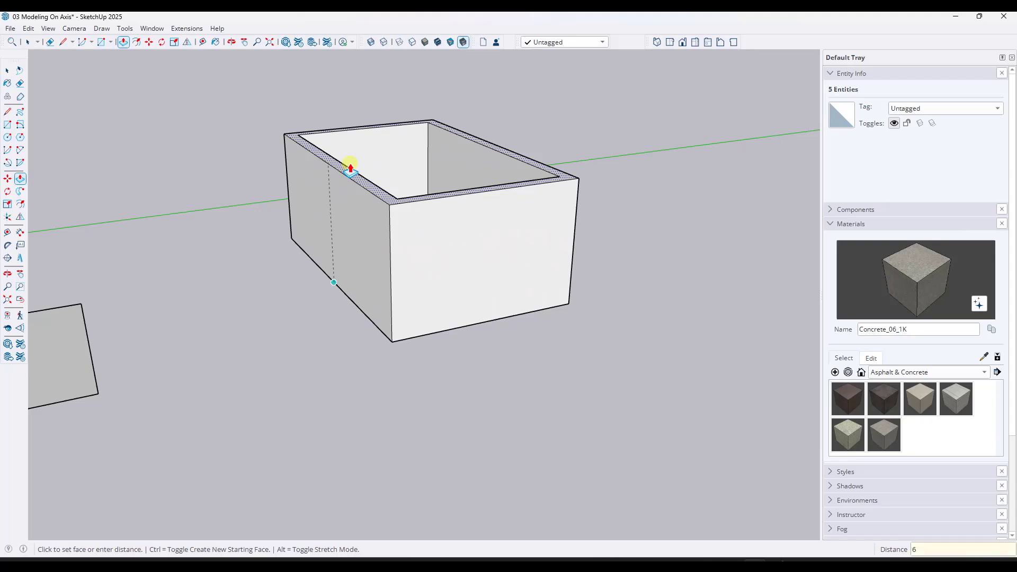
type("'")
key("Return")
scroll(358, 370, "down", 3)
scroll(345, 186, "up", 3)
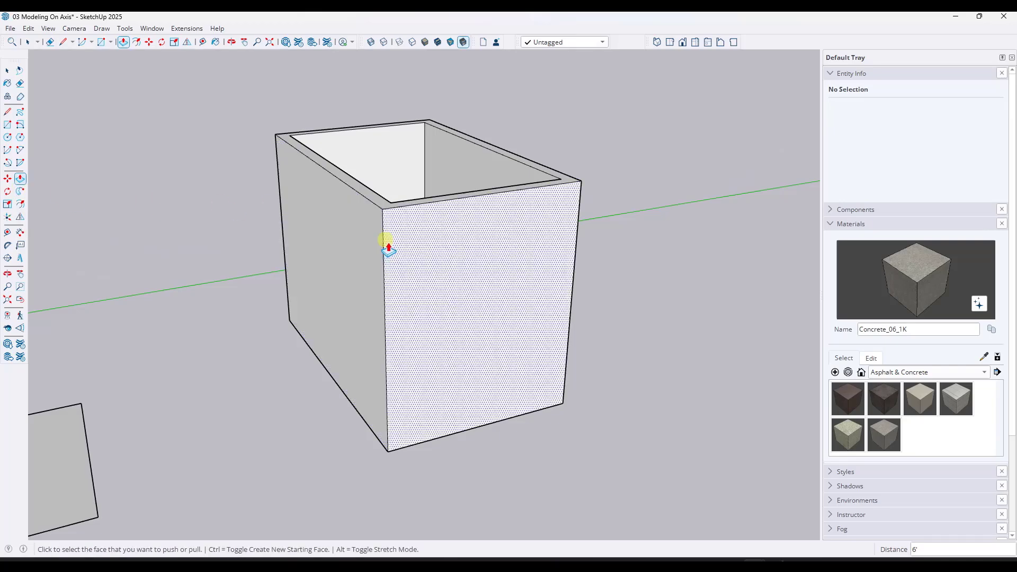
key("space")
scroll(431, 277, "down", 3)
scroll(432, 233, "up", 2)
middle_click_drag(432, 233, 464, 300)
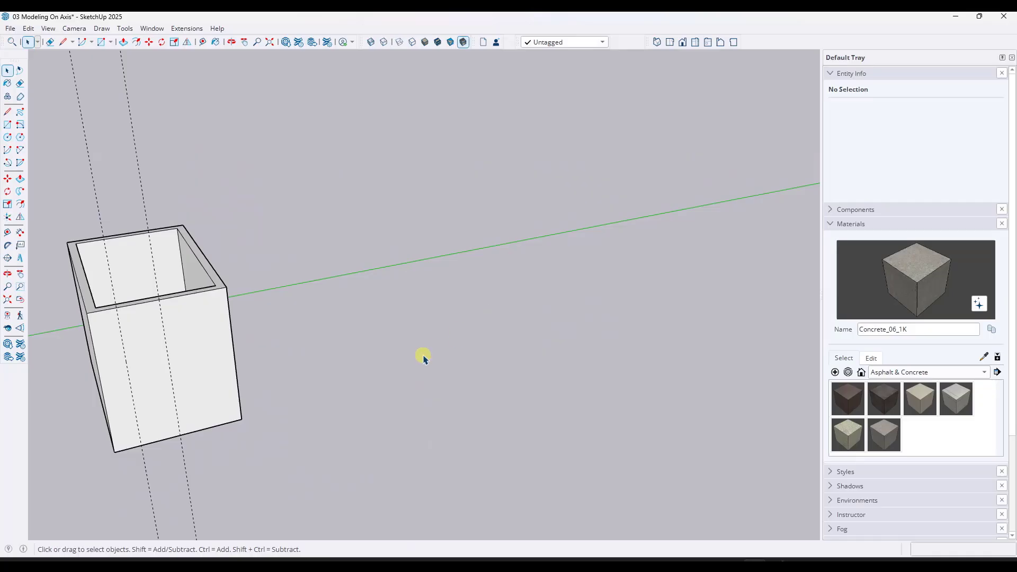
- Draw an 8' by 5' rectangle on the ground
key("r")
left_click(452, 364)
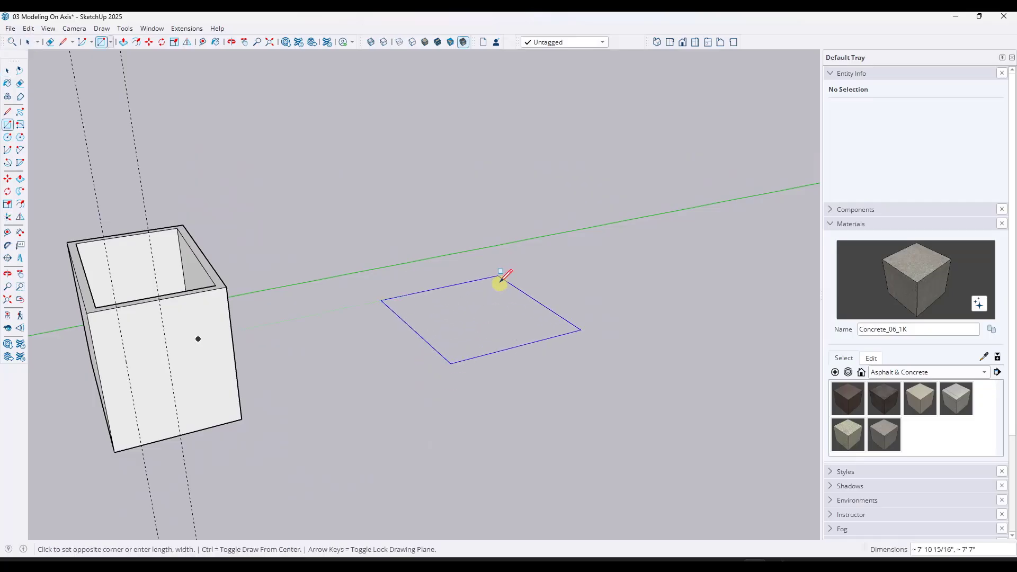
type("8")
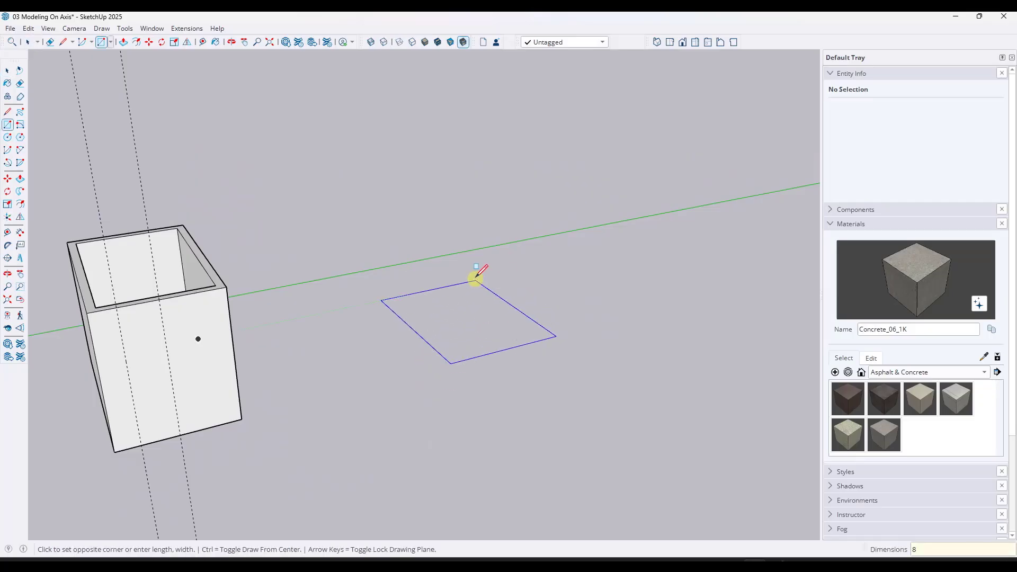
type("',5")
key("Return")
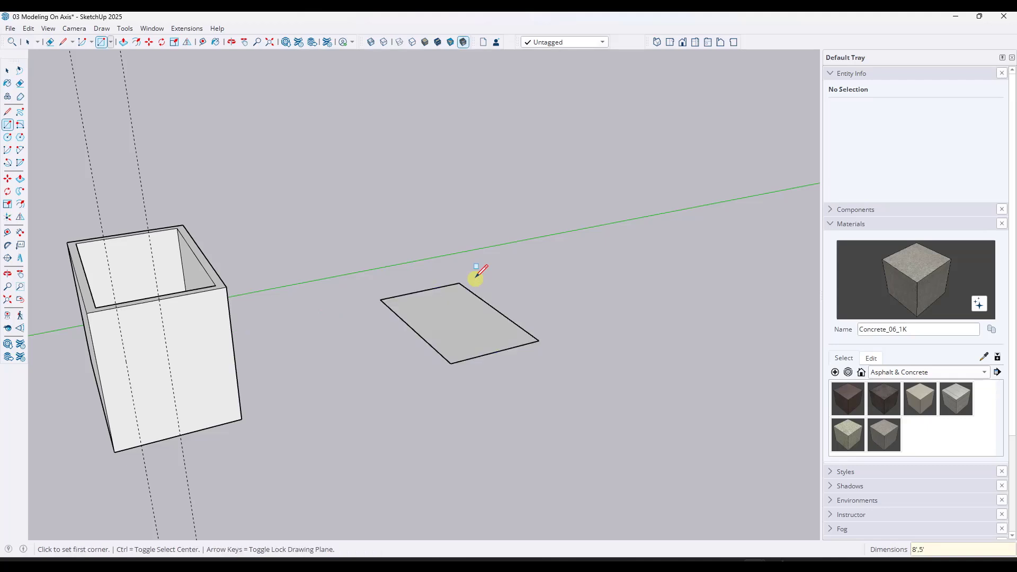
- Offset the new rectangle's outline 4" inward
key("f")
scroll(454, 328, "up", 2)
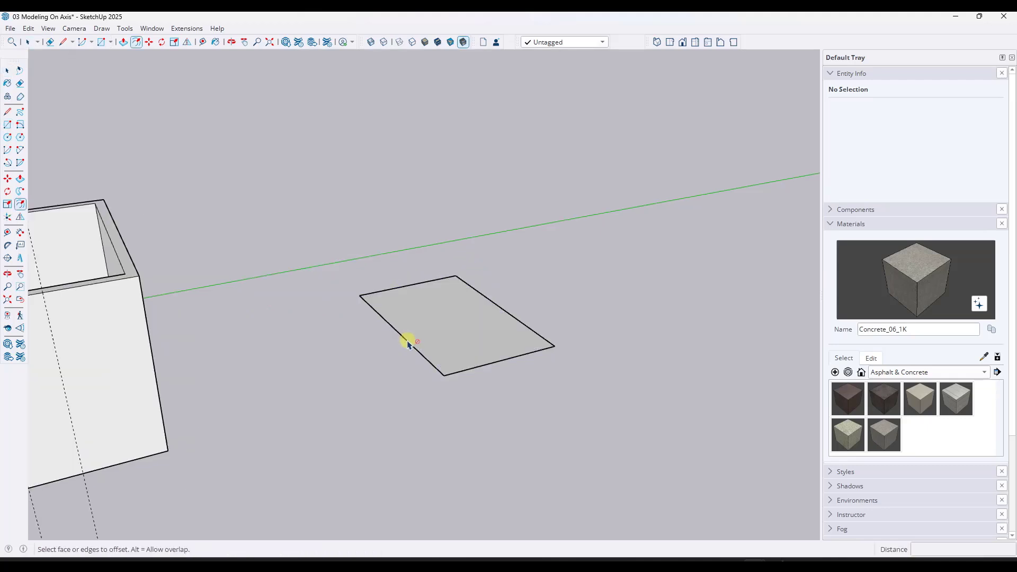
left_click(408, 342)
type("4")
key("Return")
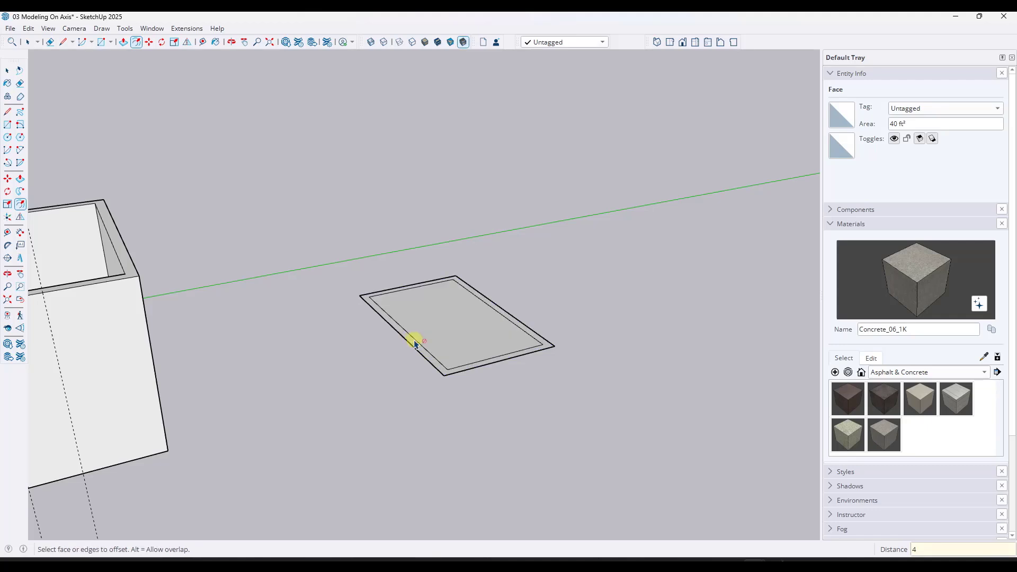
- Pull the outer ring up into the box's walls
key("p")
scroll(450, 356, "up", 2)
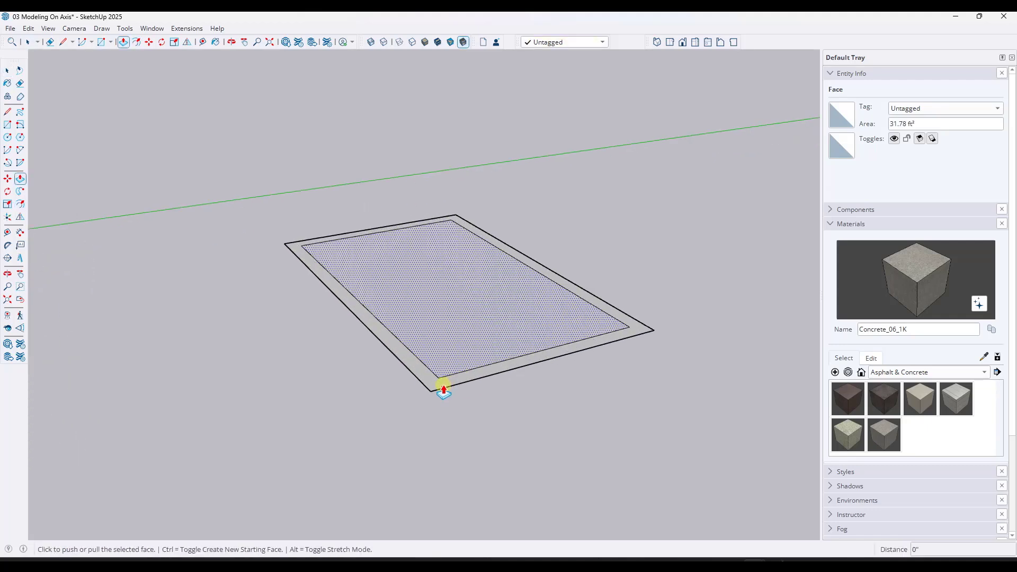
left_click(444, 385)
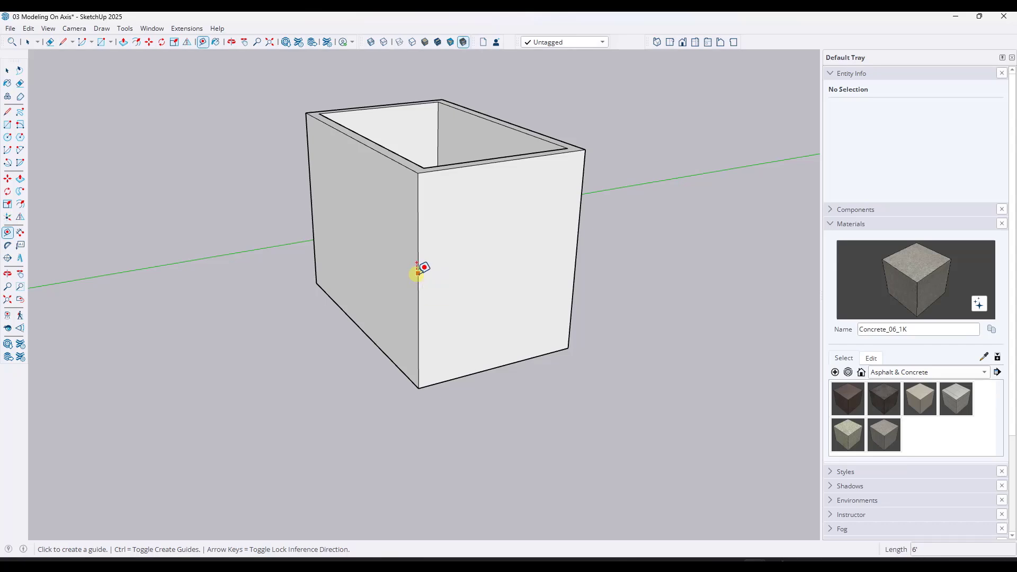
key("t")
left_click(417, 273)
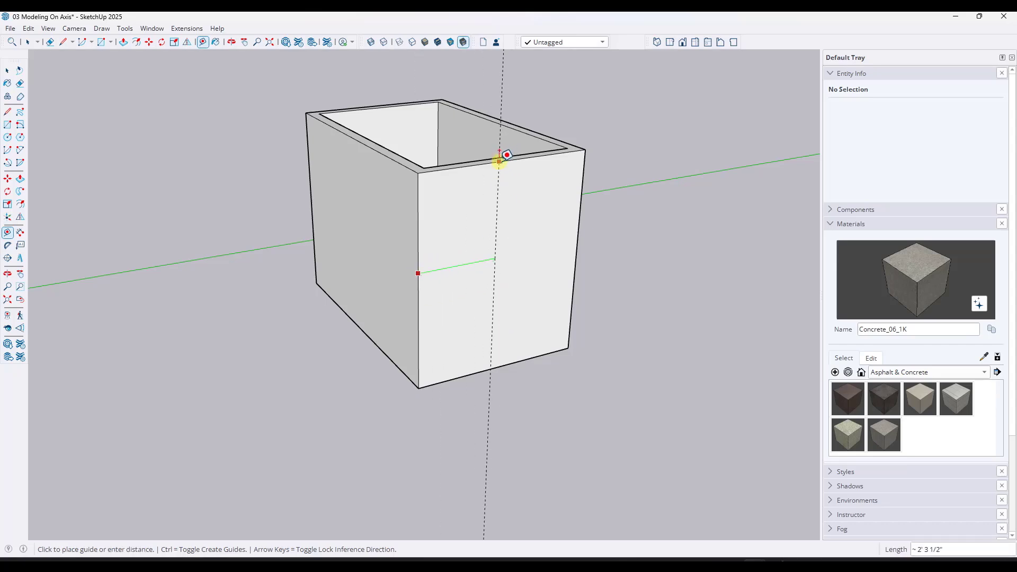
- Place guides on the box's front face at 2' 6" and 18", undoing a stray first guide
left_click(499, 161)
key("ctrl+z")
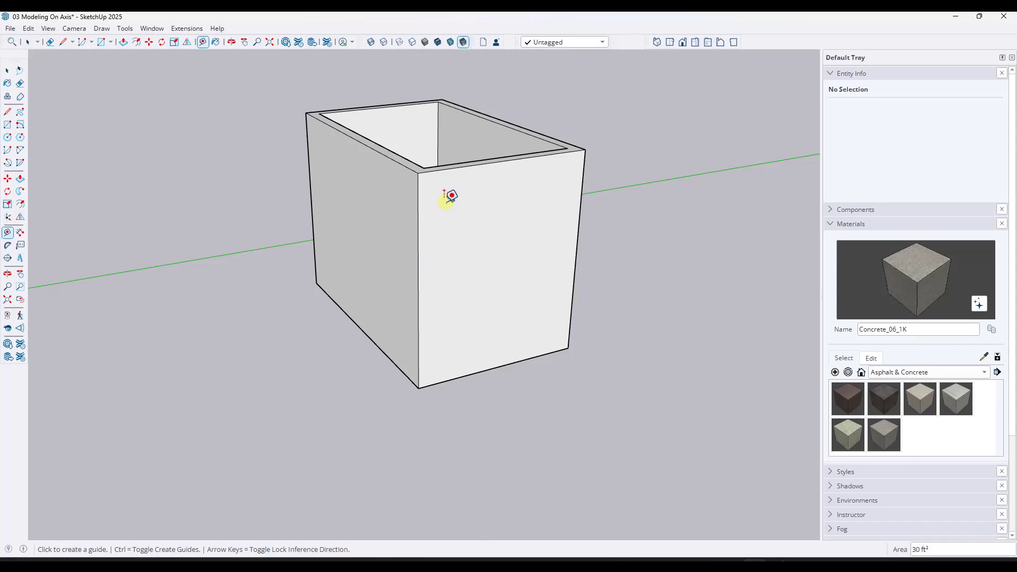
left_click(416, 204)
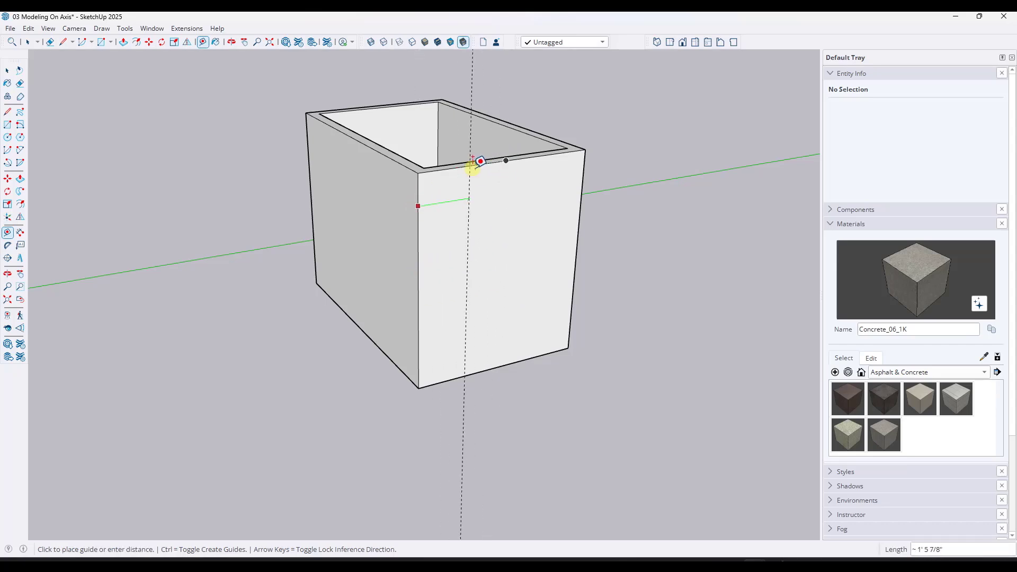
left_click(506, 175)
type("18")
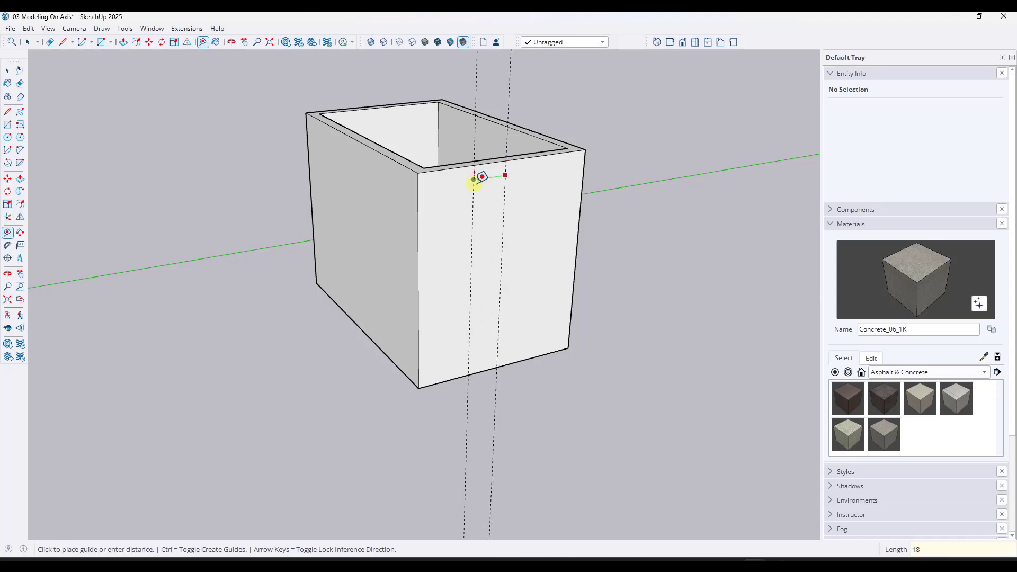
key("Return")
key("space")
middle_click_drag(670, 254, 601, 216)
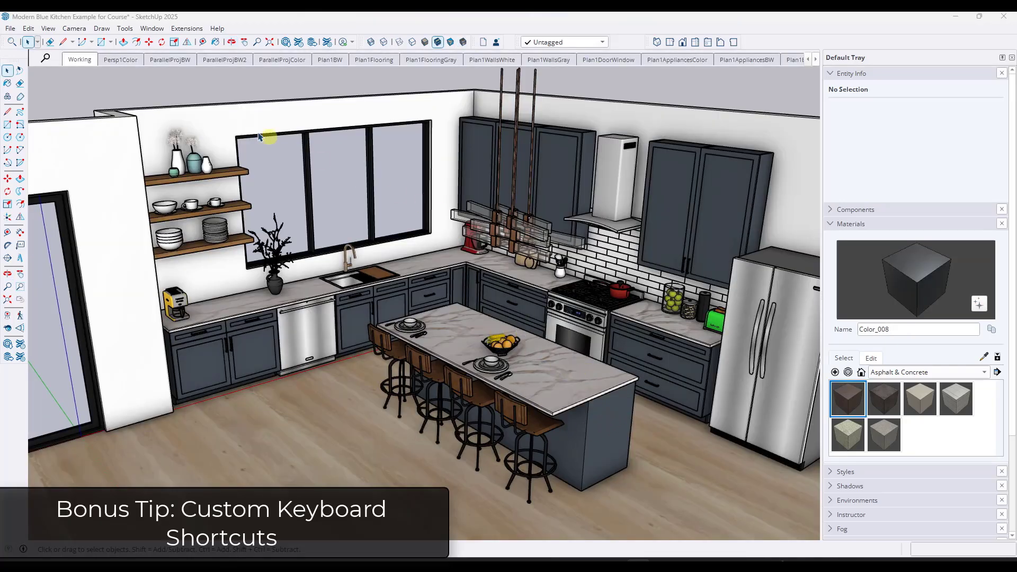
left_click(152, 28)
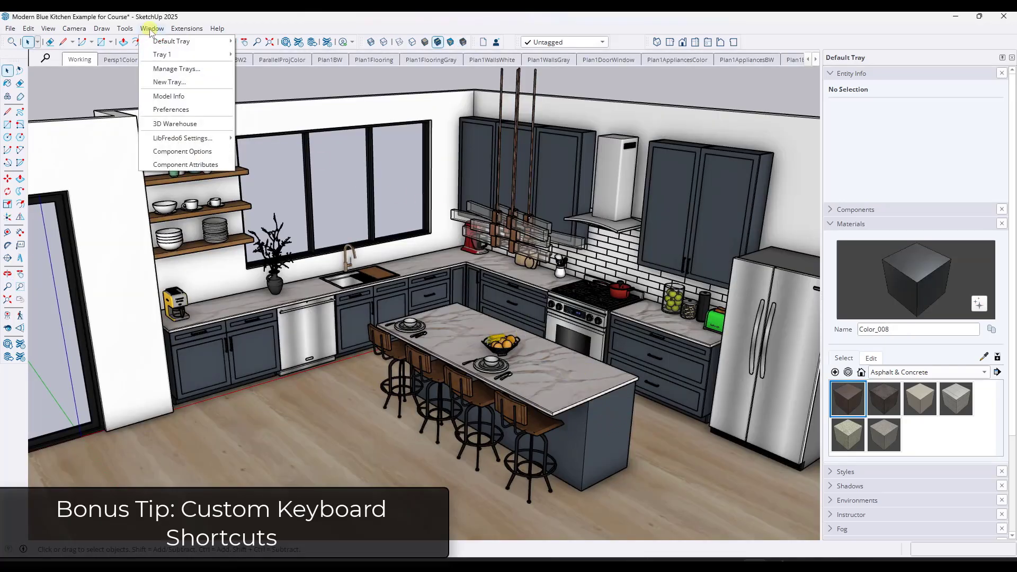
left_click(166, 110)
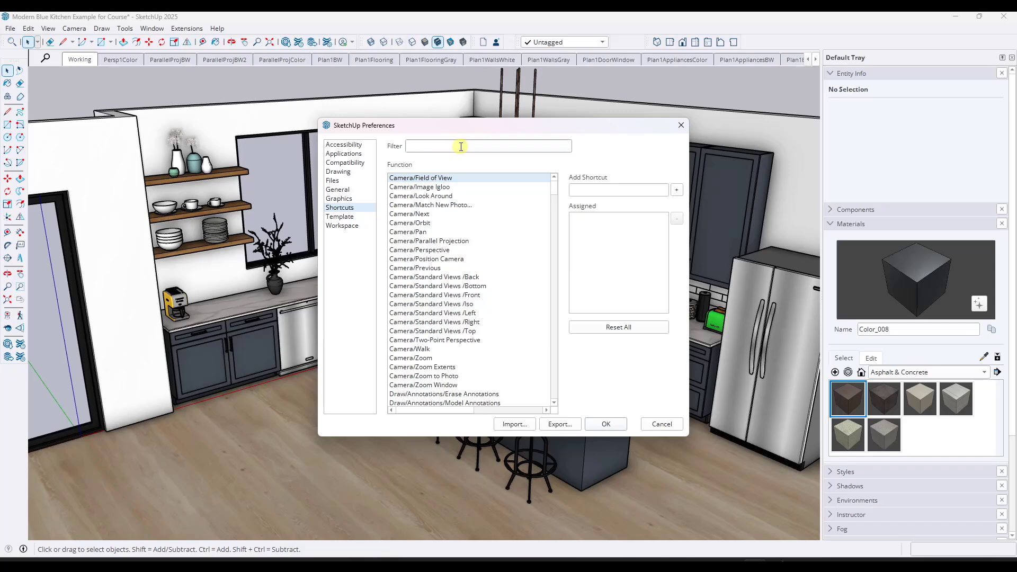
type("hide")
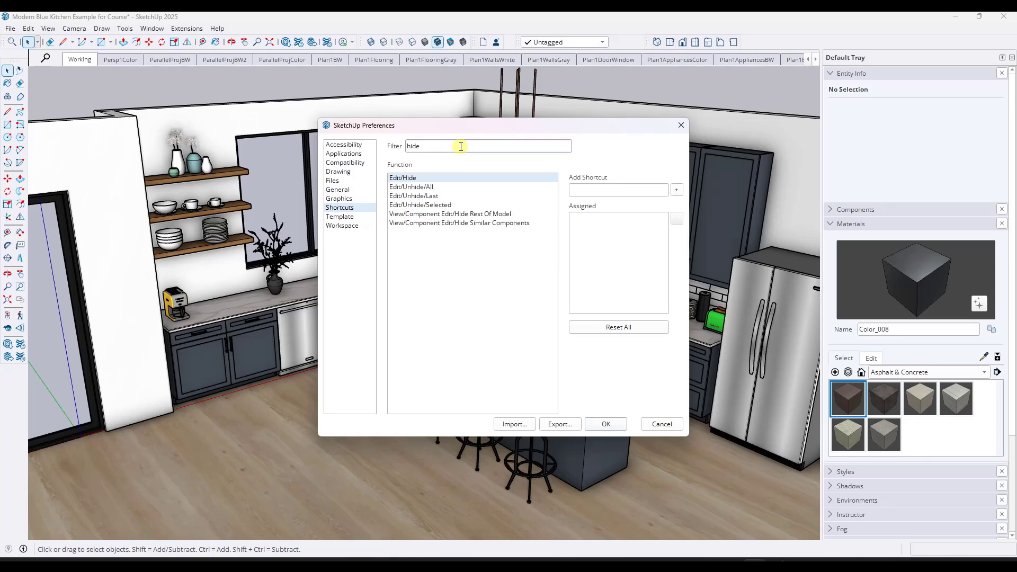
left_click(474, 214)
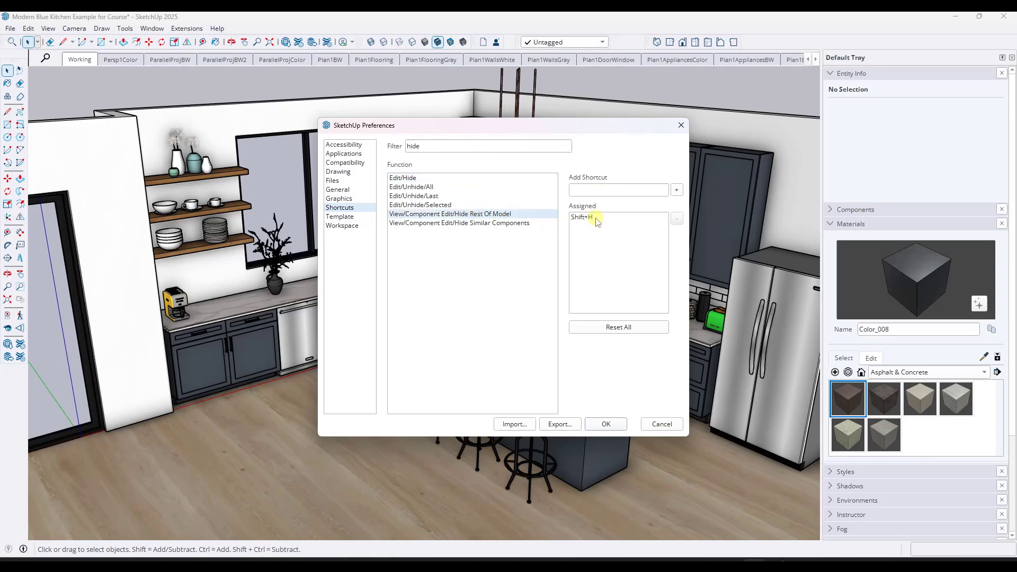
- Close the preferences and isolate the cabinet group using the Shift+H hide-others toggle
left_click(605, 424)
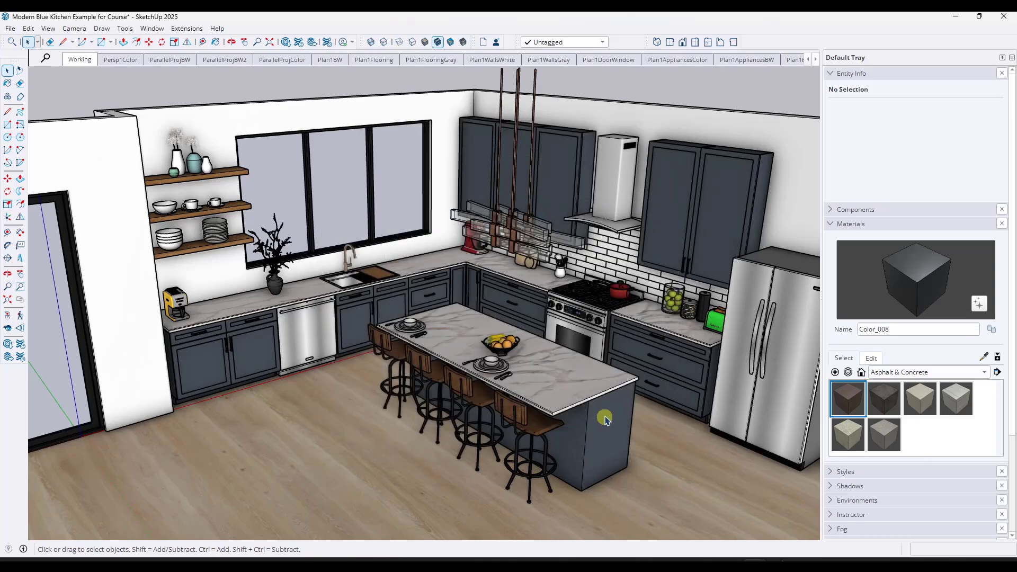
double_click(695, 373)
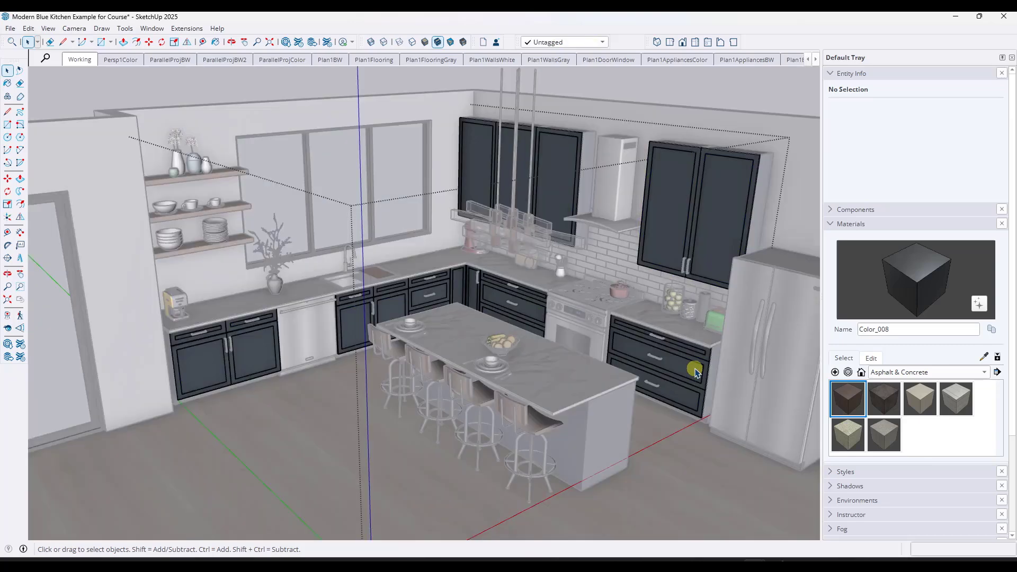
key("shift+h")
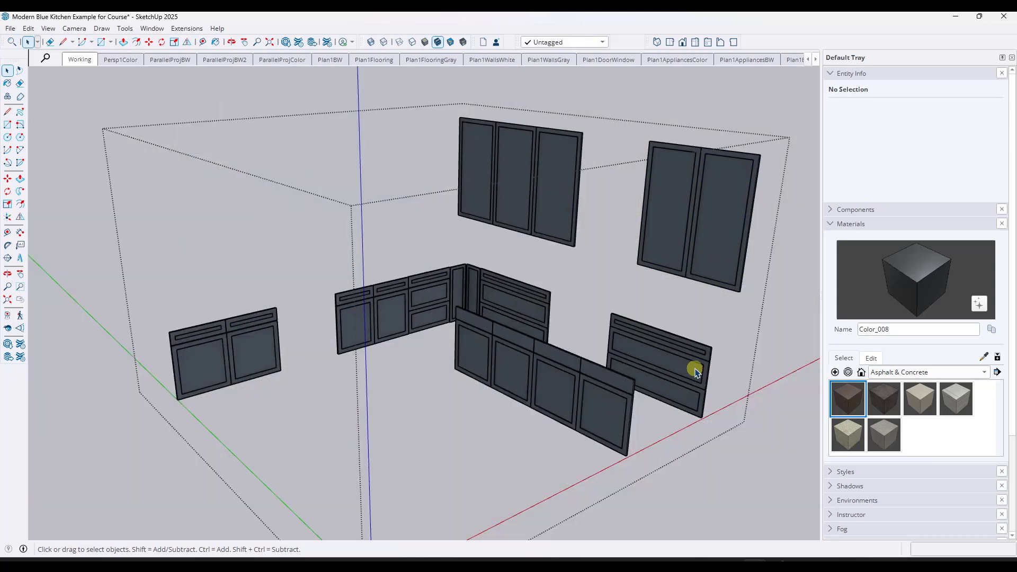
key("shift+h")
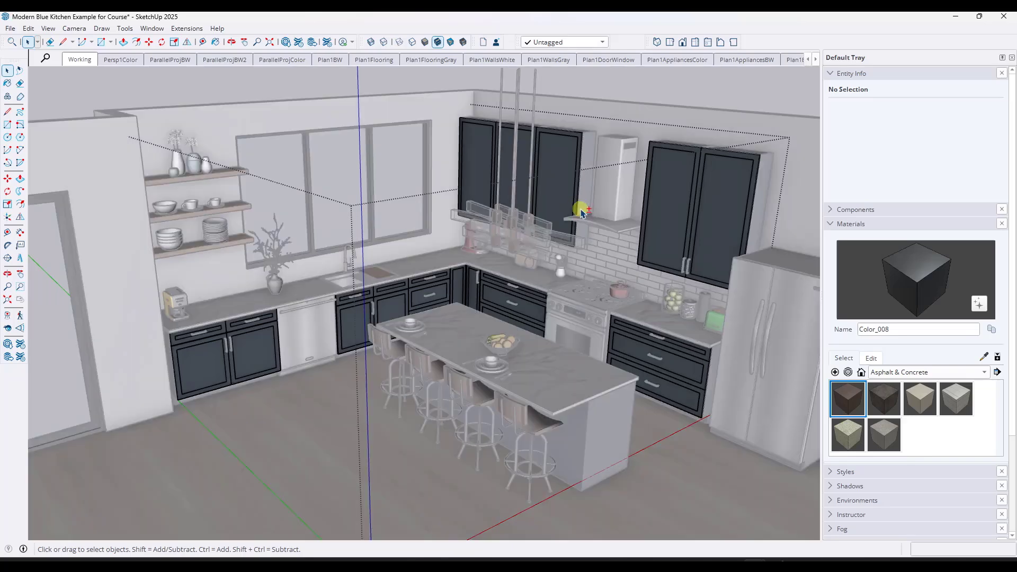
key("shift+h")
- Edit the countertop group with everything else hidden and orbit in closer
key("shift+h")
double_click(437, 267)
key("shift+h")
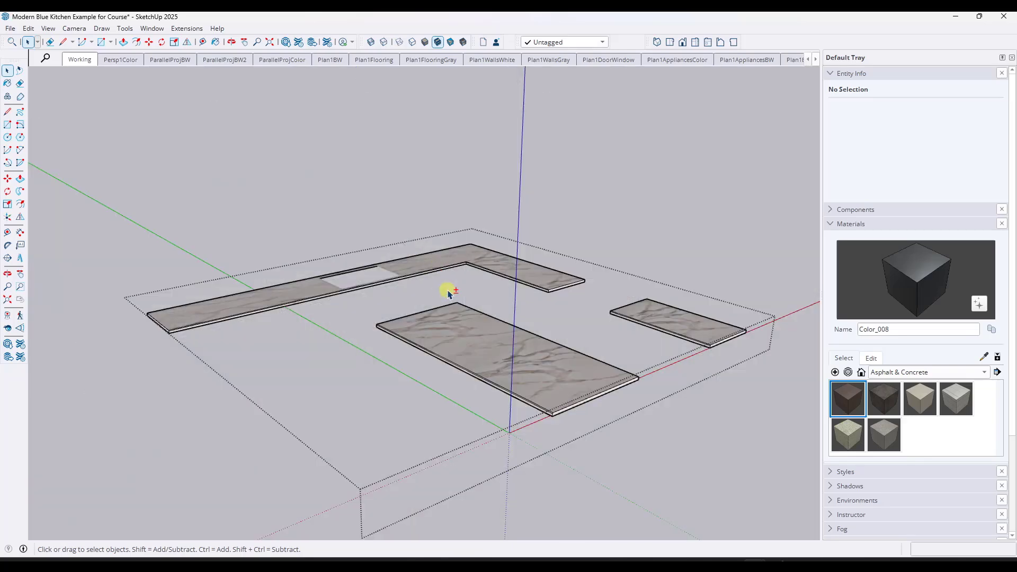
key("shift+h")
key("shift+h")
key("shift+h")
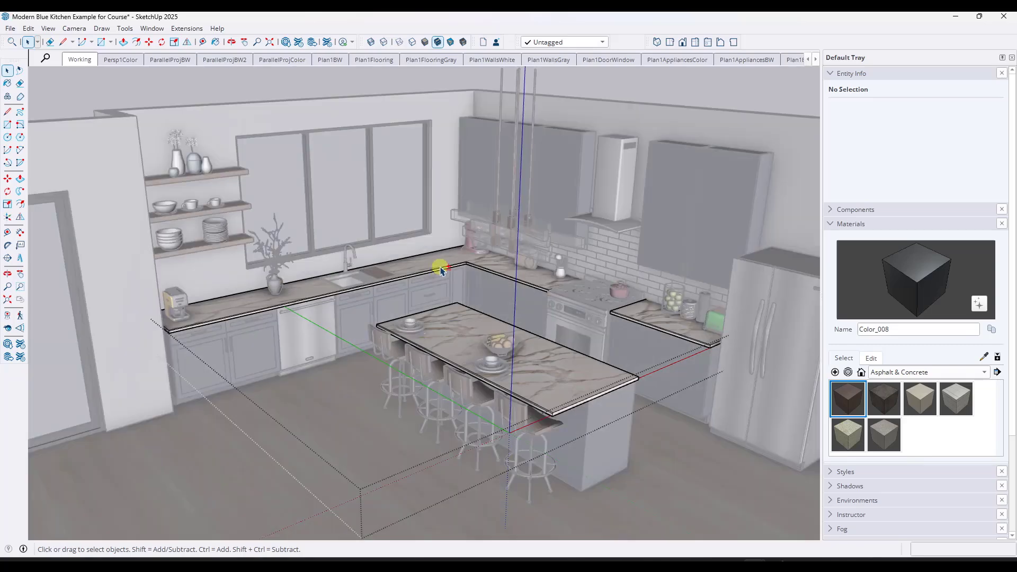
middle_click_drag(461, 257, 555, 310)
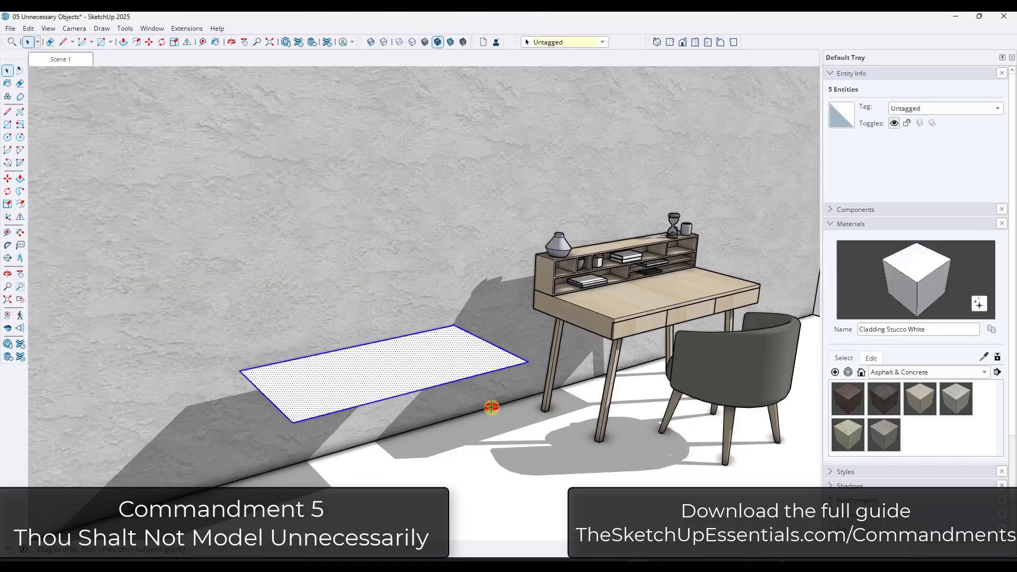
middle_click_drag(492, 407, 481, 402)
- Push/Pull the floor rectangle up to the desk's height
key("p")
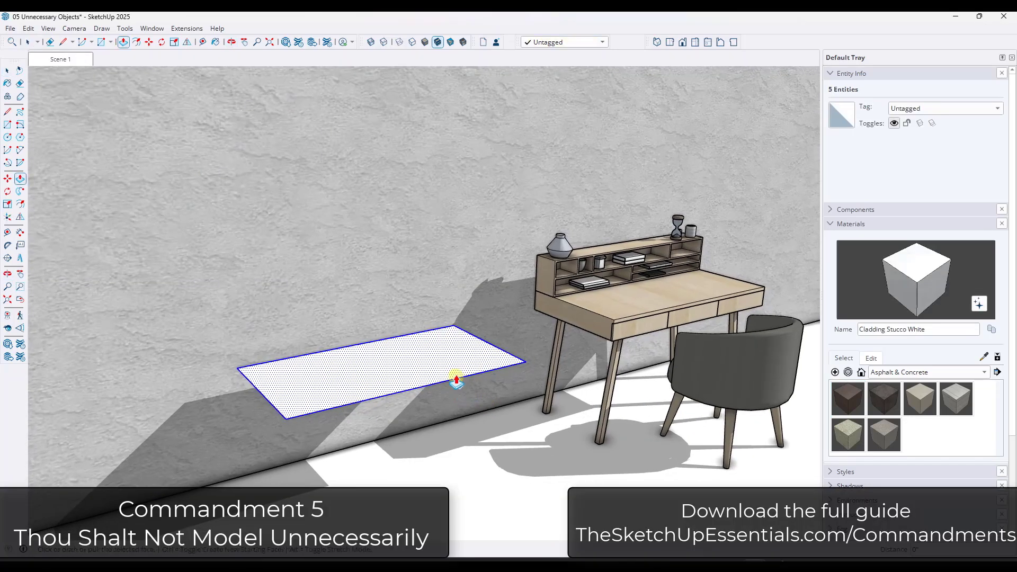
left_click(455, 381)
left_click(600, 320)
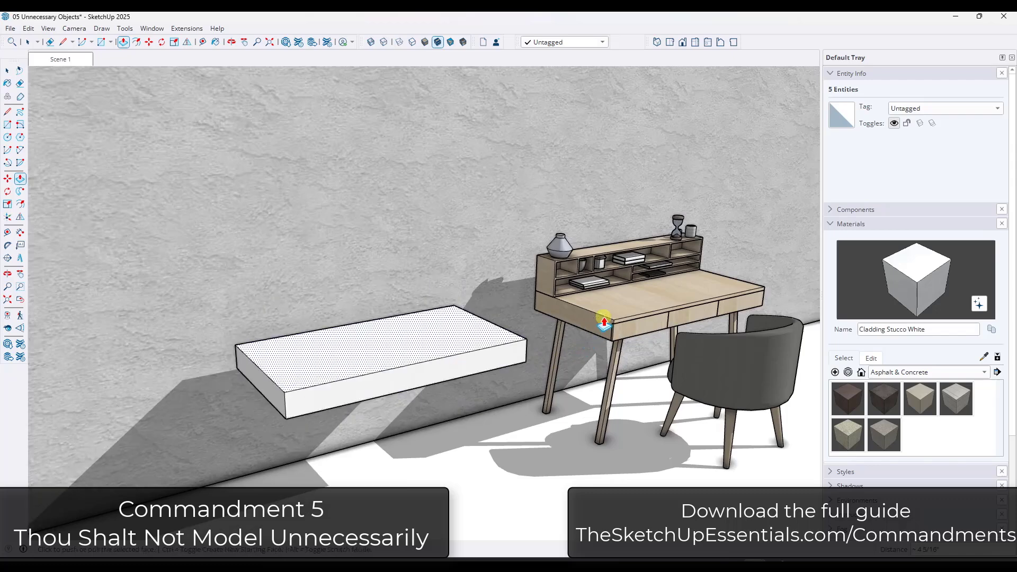
key("space")
- Draw a line across the slab's top from the left edge to the back-right corner
key("l")
left_click(234, 345)
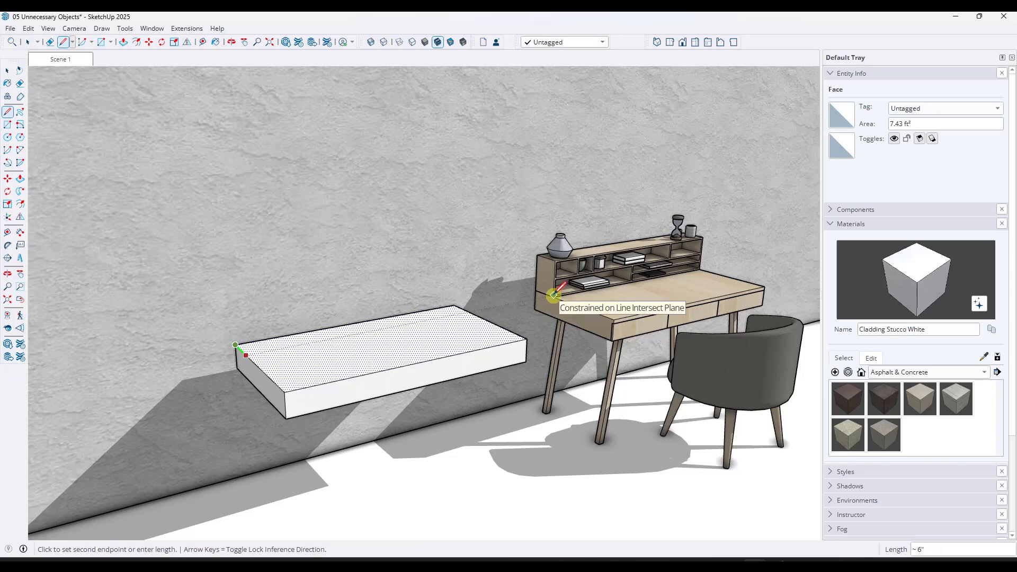
key("Escape")
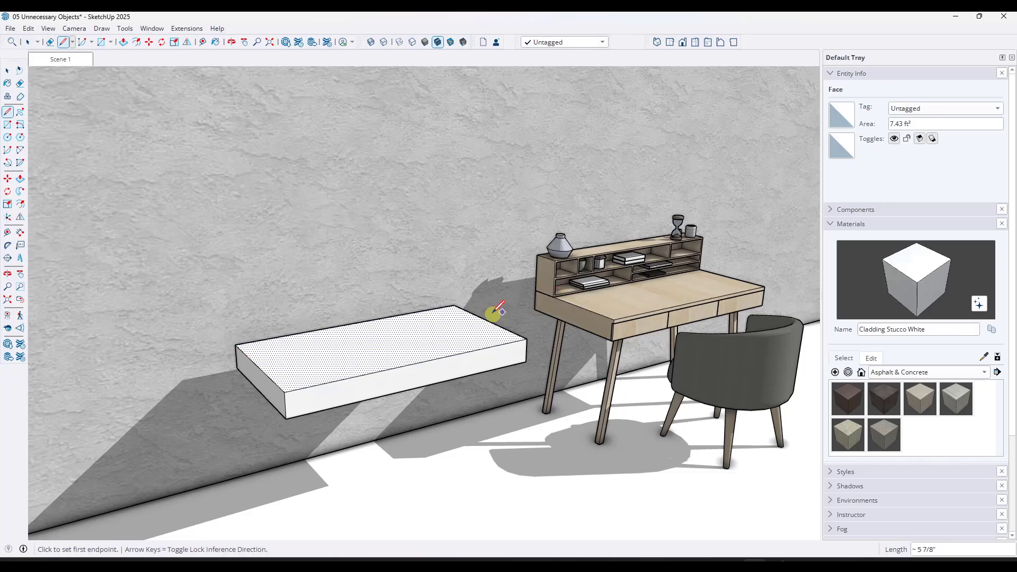
left_click(247, 354)
left_click(465, 309)
key("space")
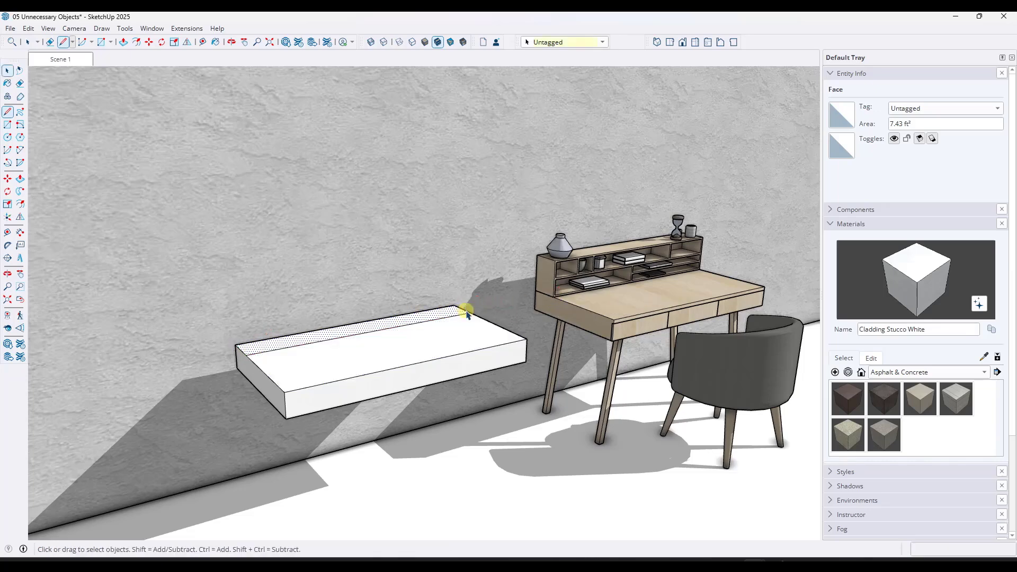
- Pull the back strip up into a backrest and orbit around the bench
key("p")
left_click_drag(448, 318, 553, 270)
key("space")
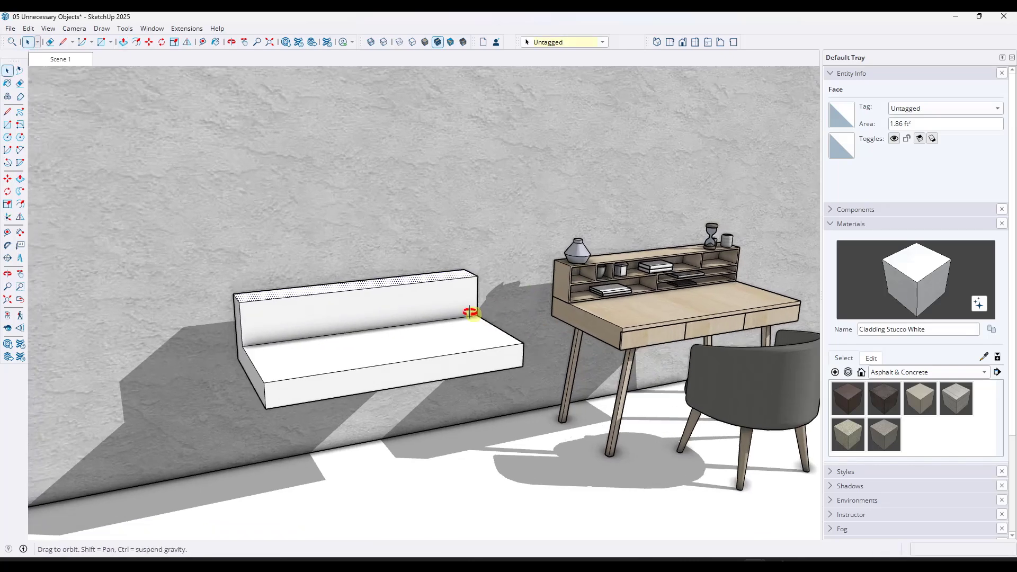
middle_click_drag(466, 308, 784, 327)
middle_click_drag(666, 325, 514, 366)
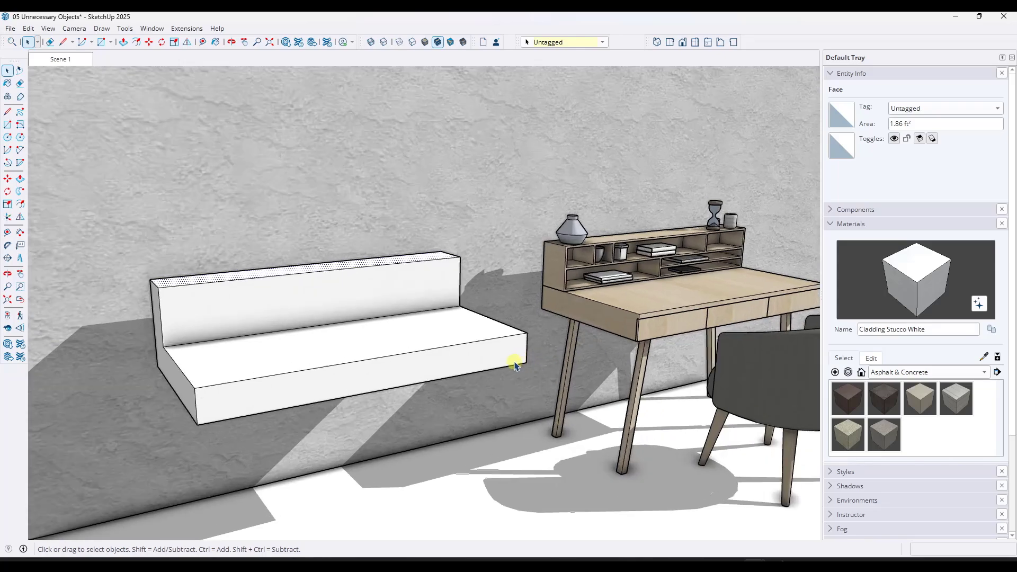
middle_click_drag(618, 352, 755, 351)
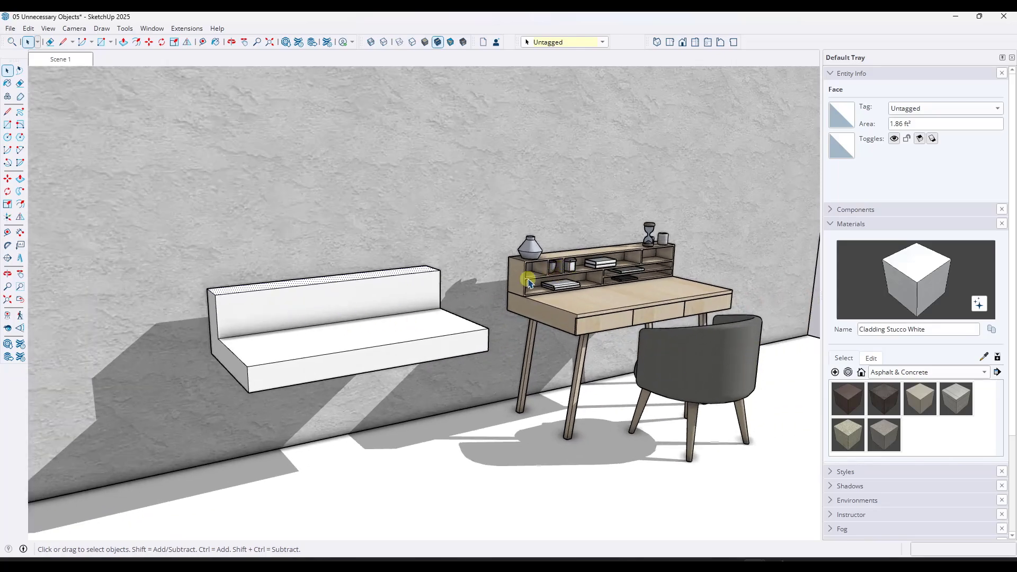
middle_click_drag(551, 273, 682, 332)
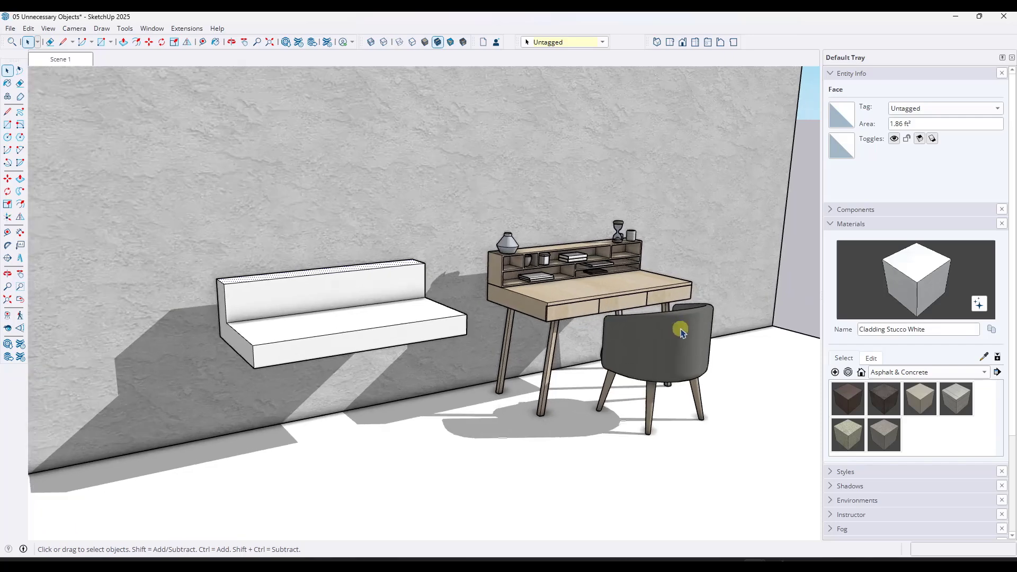
- Search 3D Warehouse for 'desk' and load the Sampson Desk into the model
left_click(285, 42)
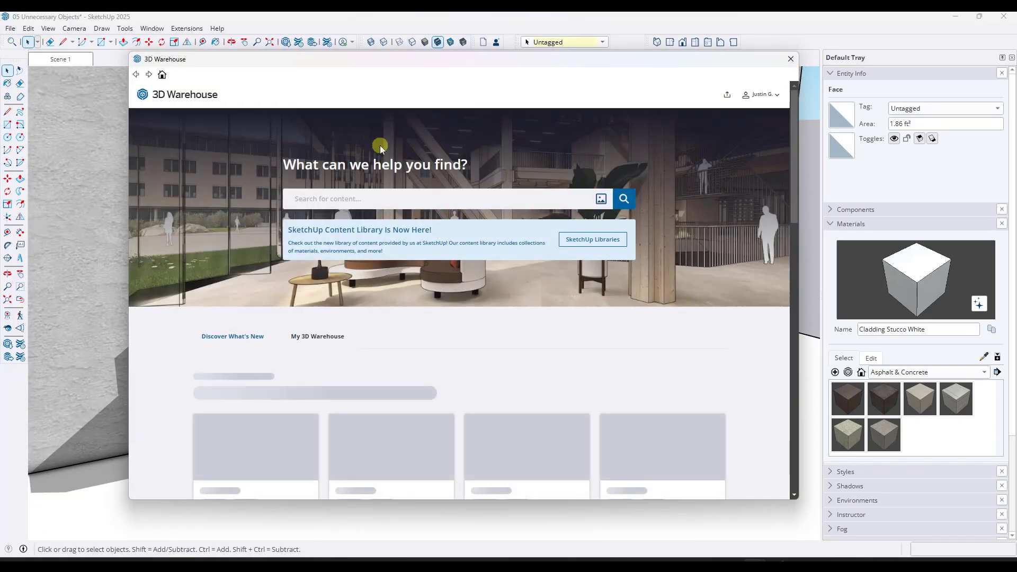
left_click(382, 198)
type("desk")
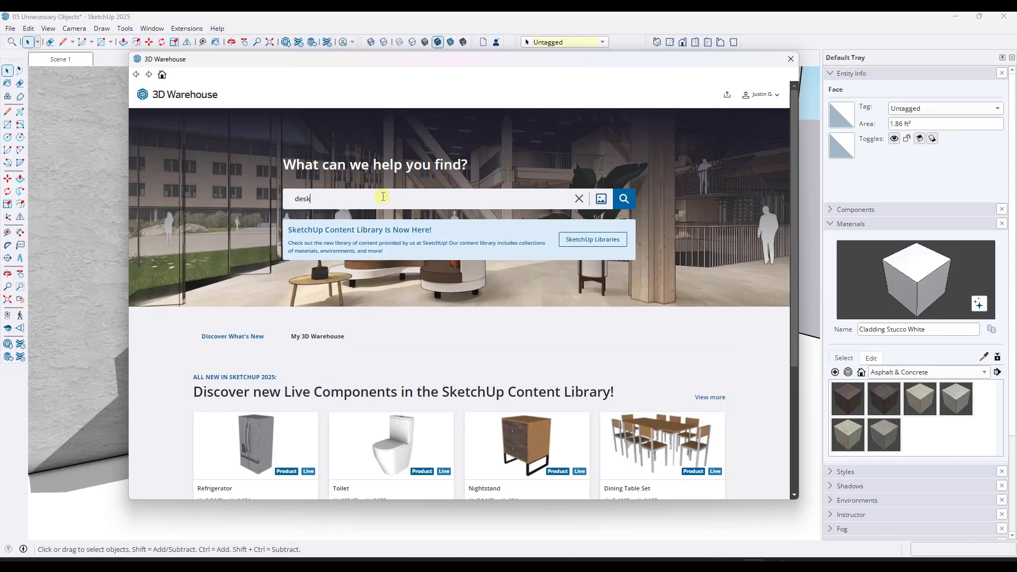
key("Return")
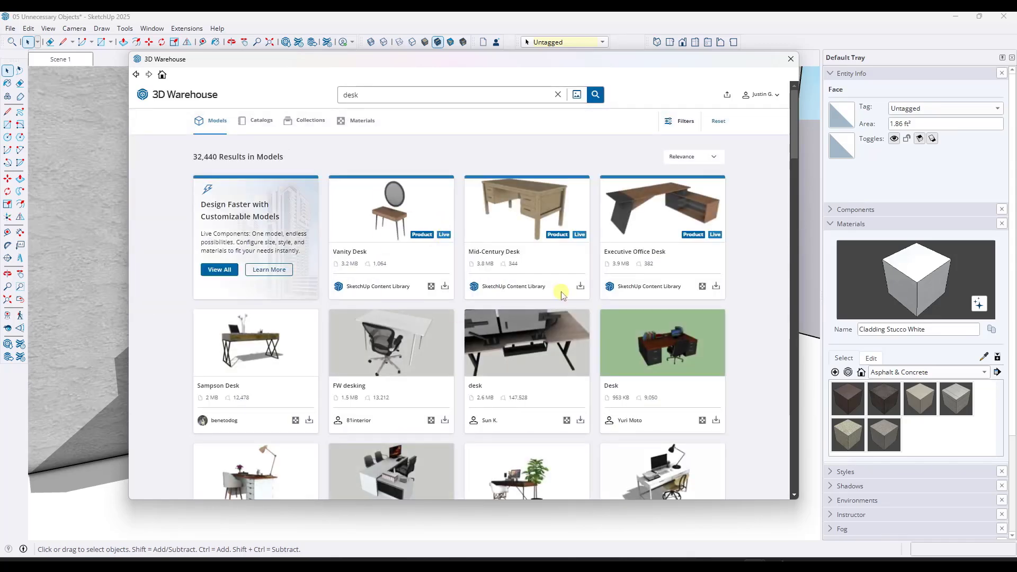
scroll(565, 356, "down", 1)
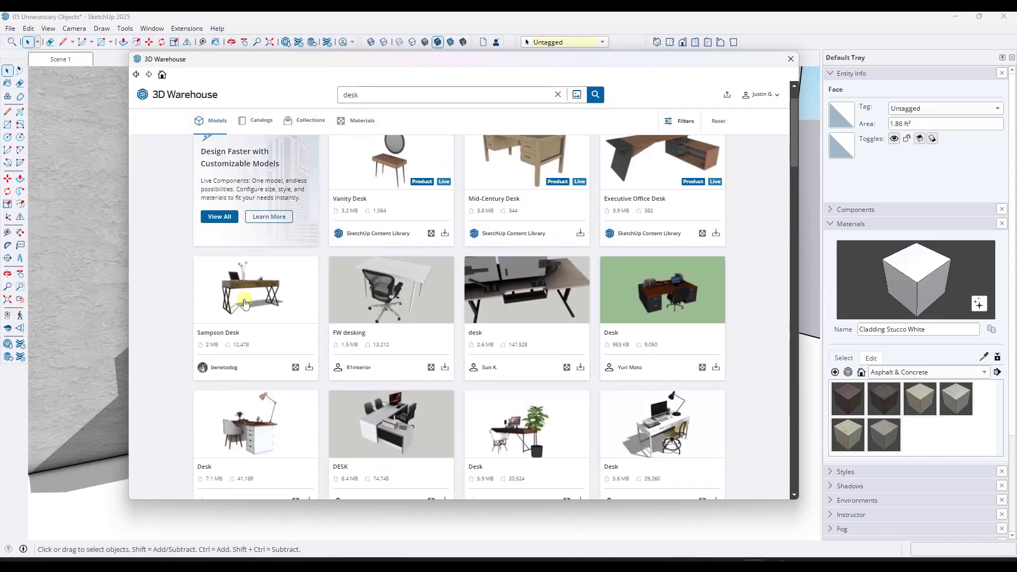
left_click(245, 303)
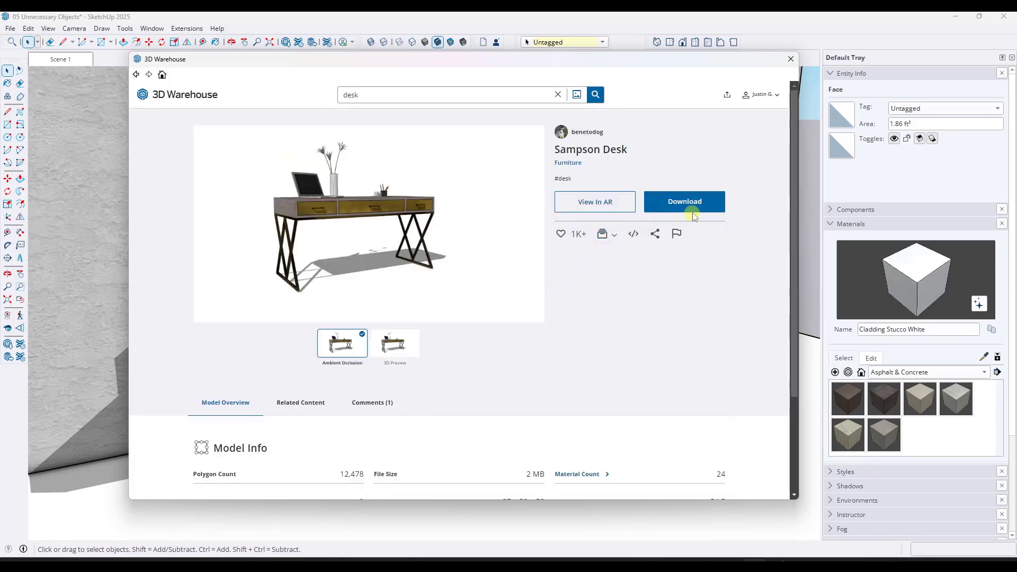
left_click(693, 213)
left_click(426, 293)
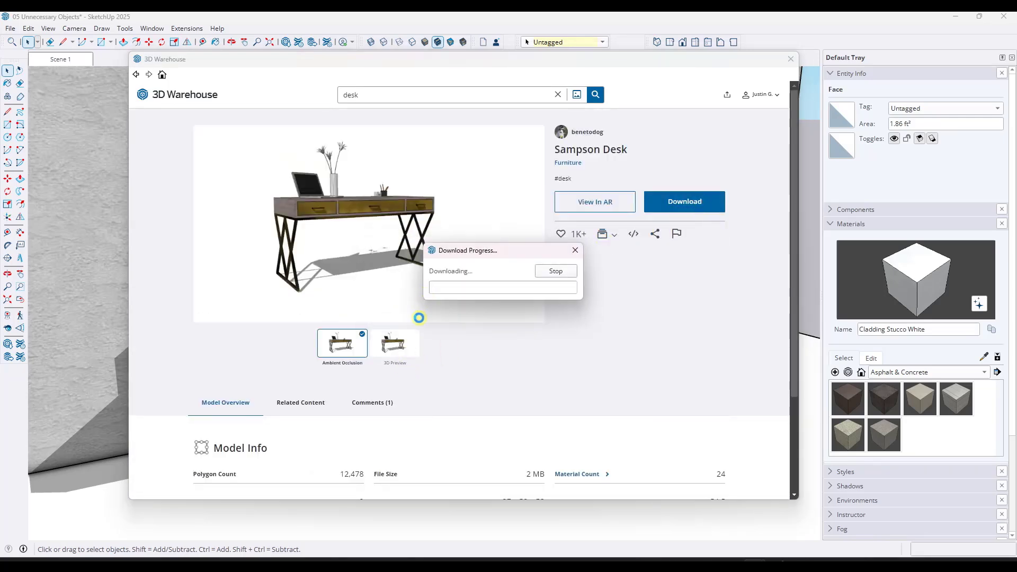
- Drop the Sampson Desk into the room and move it left, in front of the bench
left_click(313, 356)
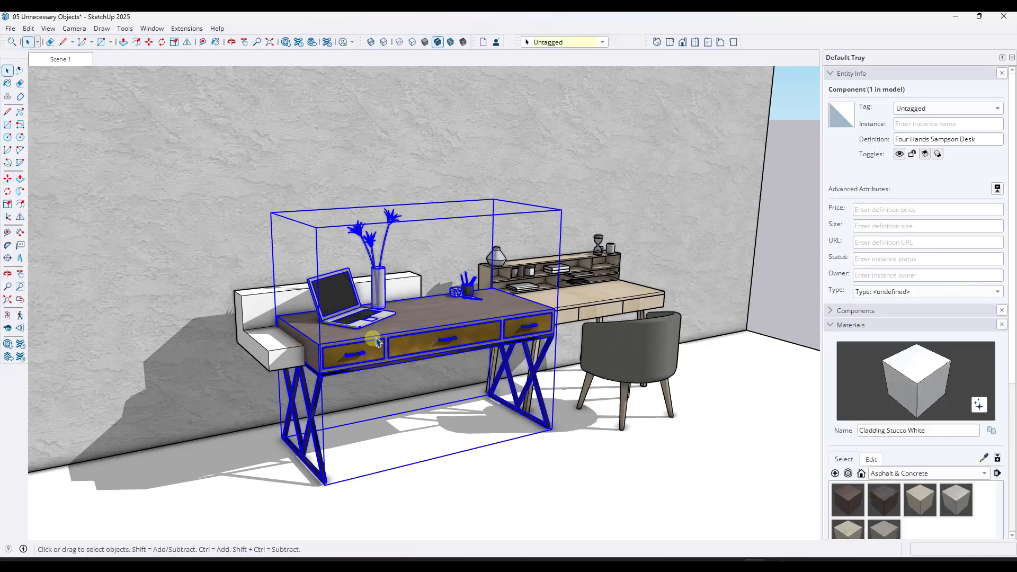
middle_click_drag(370, 347, 461, 324)
left_click(455, 319)
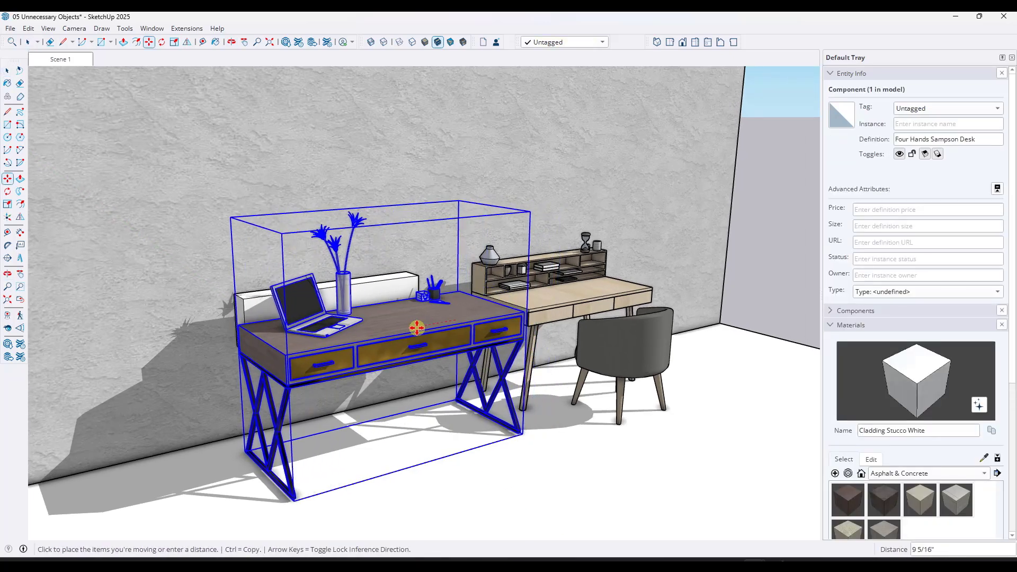
left_click(415, 324)
key("space")
- Delete the white bench block and orbit around the two desks
left_click(388, 293)
key("Delete")
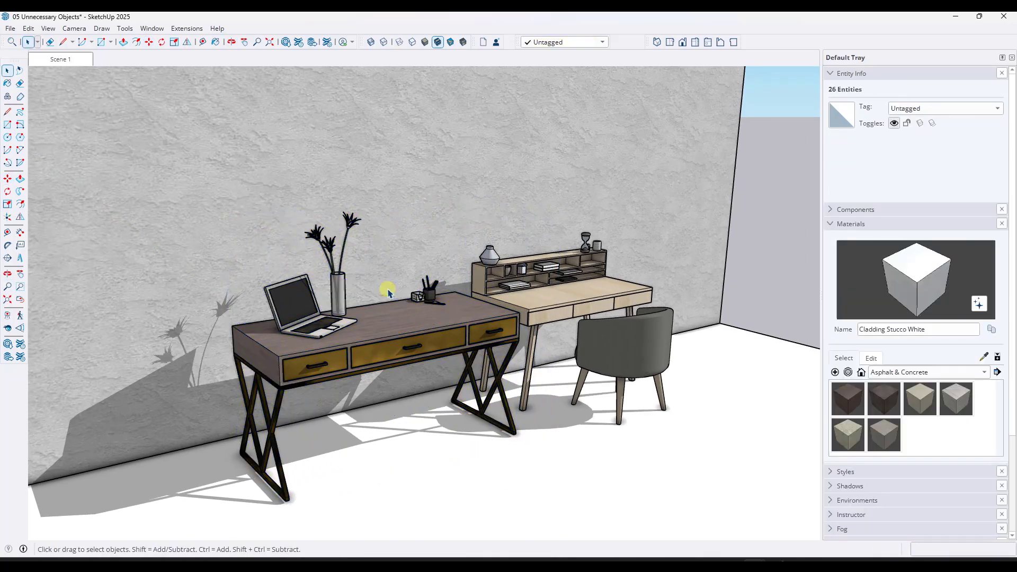
scroll(377, 319, "up", 3)
middle_click_drag(450, 348, 479, 334)
scroll(480, 335, "down", 2)
- Select the wooden desk and chair, then the dark Sampson Desk, framing both desks
left_click(669, 345)
middle_click_drag(669, 346, 539, 299)
scroll(651, 304, "down", 6)
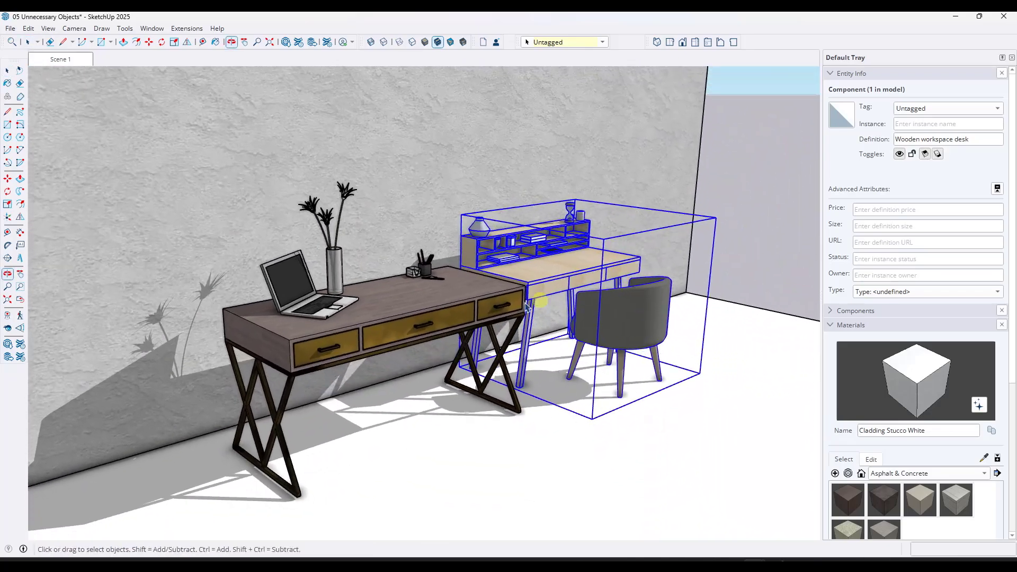
left_click(462, 305)
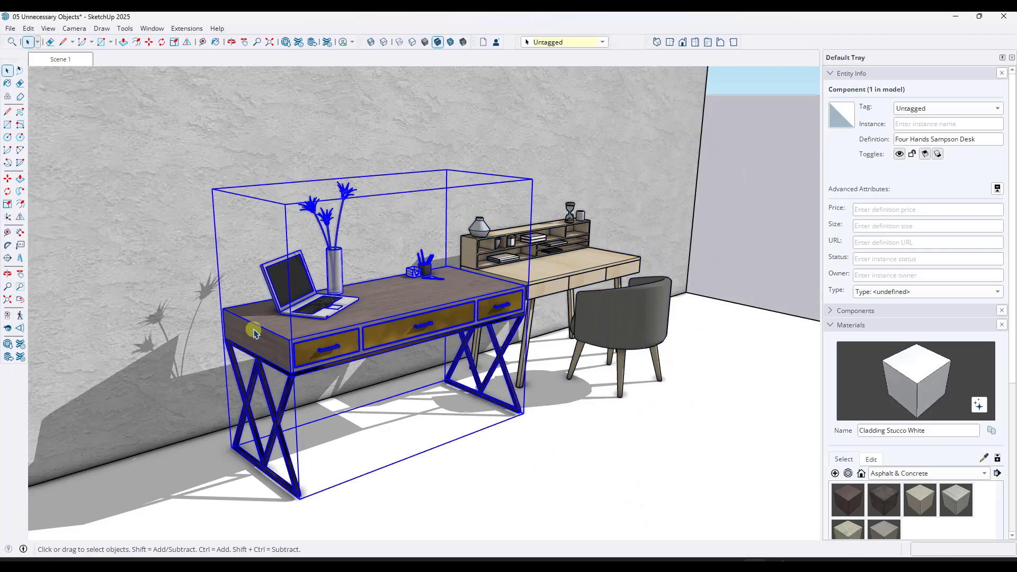
middle_click_drag(398, 436, 396, 407, "shift")
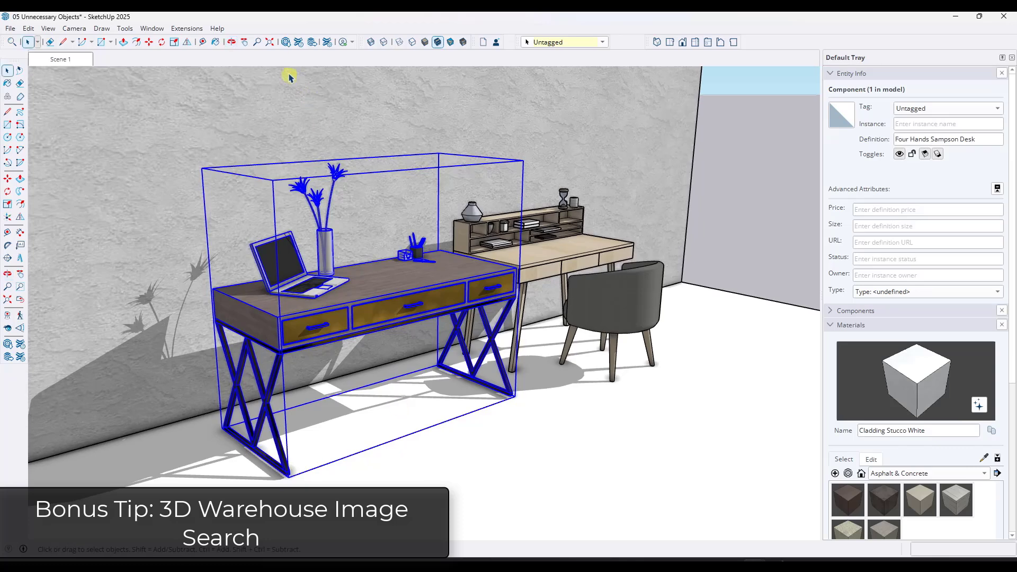
- In 3D Warehouse, search by image using a dropped chair picture
left_click(285, 43)
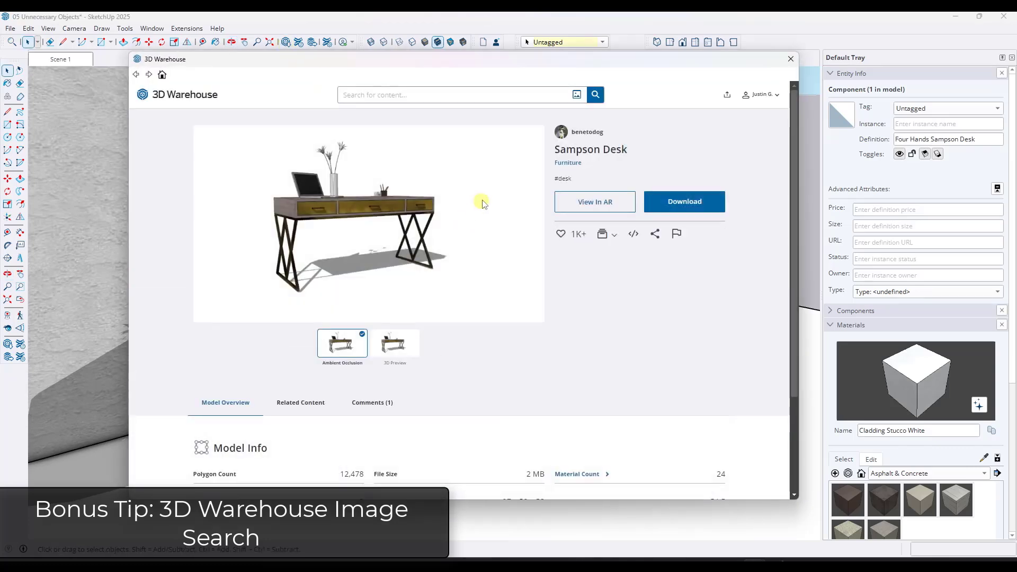
left_click(171, 98)
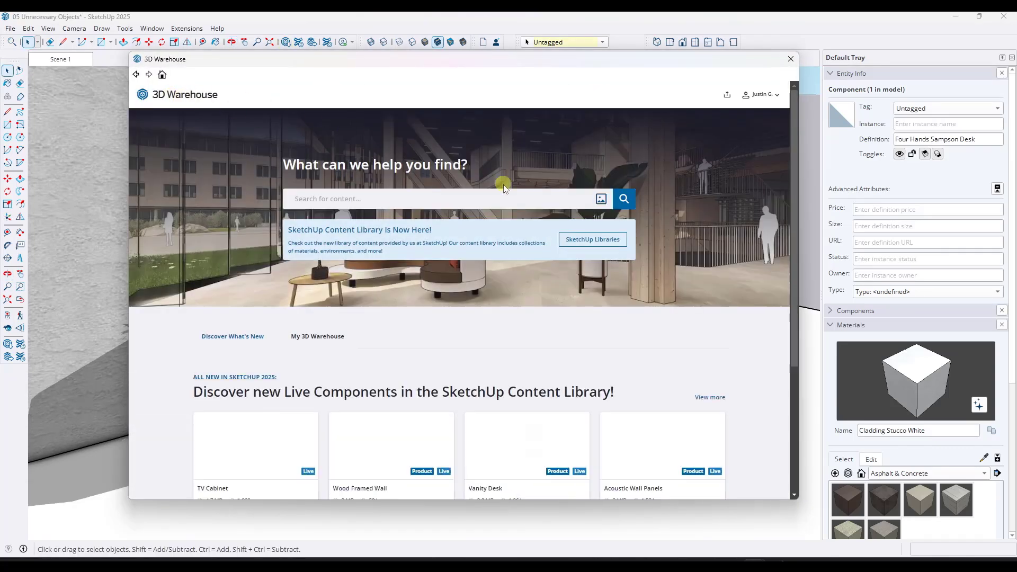
left_click(601, 200)
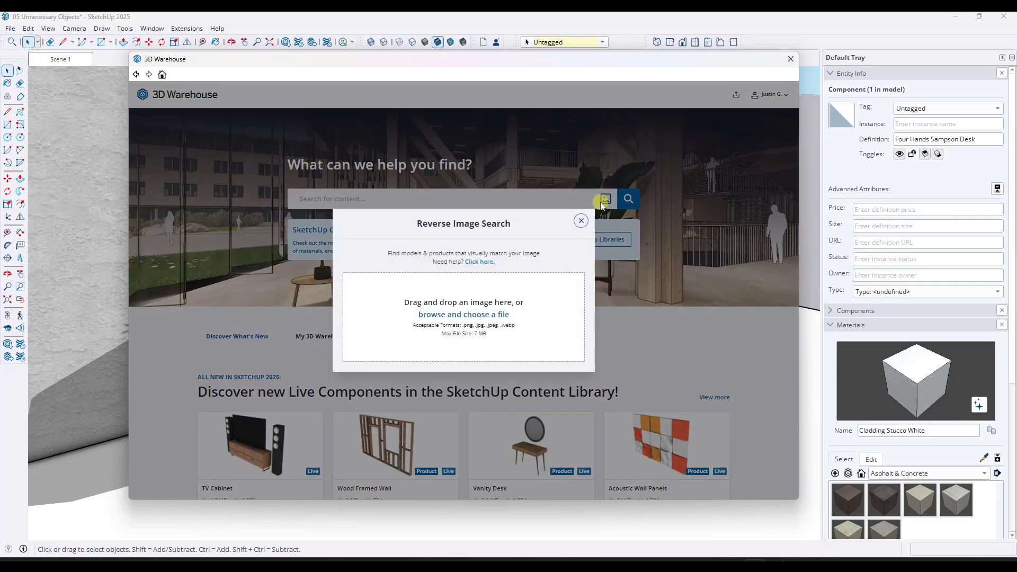
left_click_drag(509, 350, 448, 303)
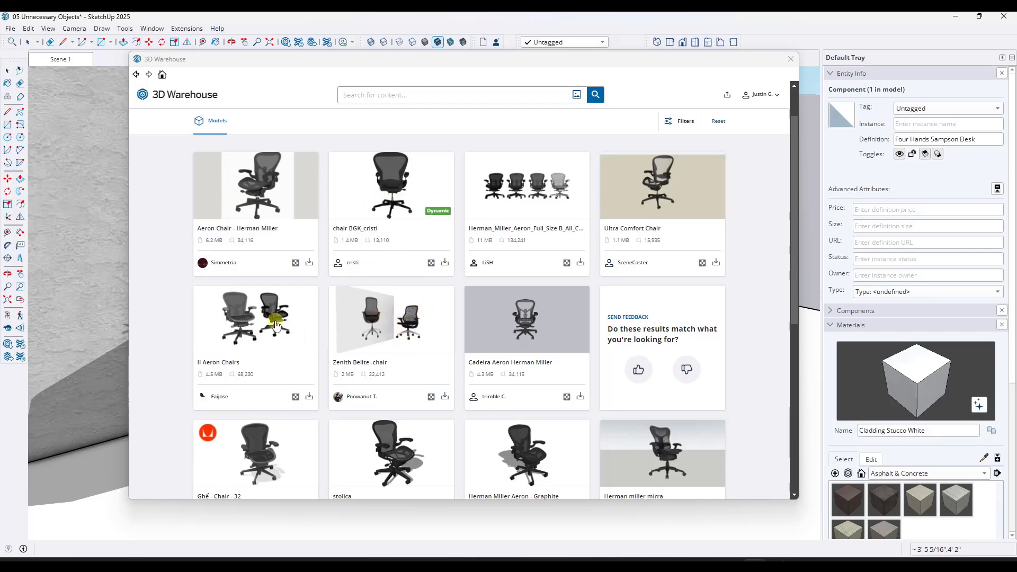
- Download the II Aeron Chairs into the model and place them beside the desks
left_click(284, 335)
left_click(682, 202)
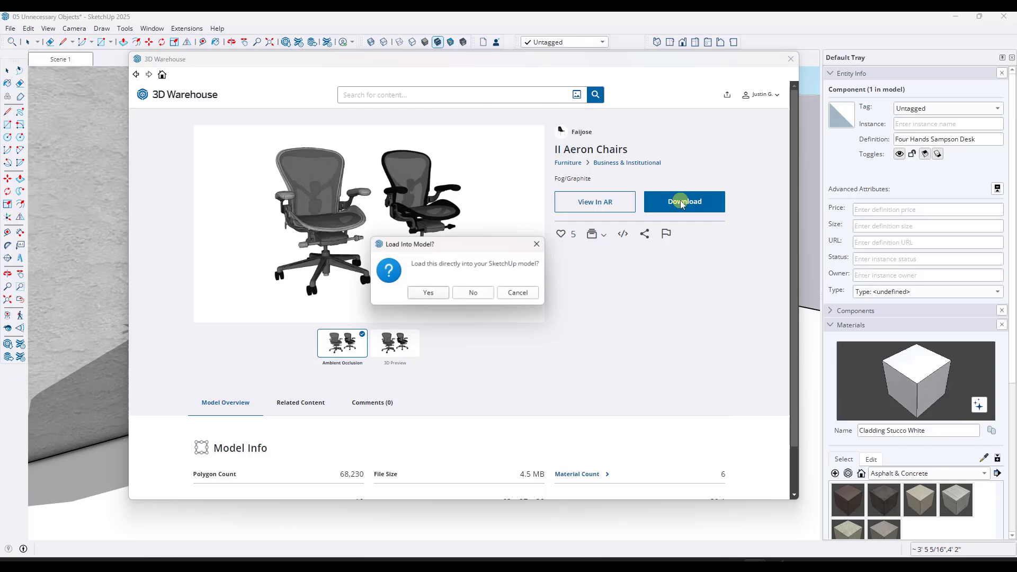
left_click(422, 293)
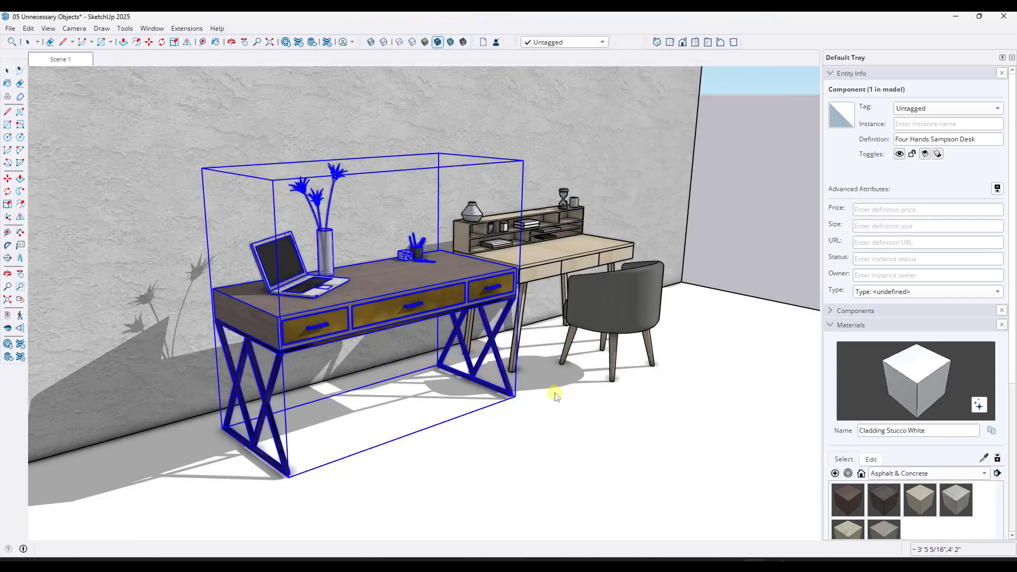
scroll(518, 385, "down", 5)
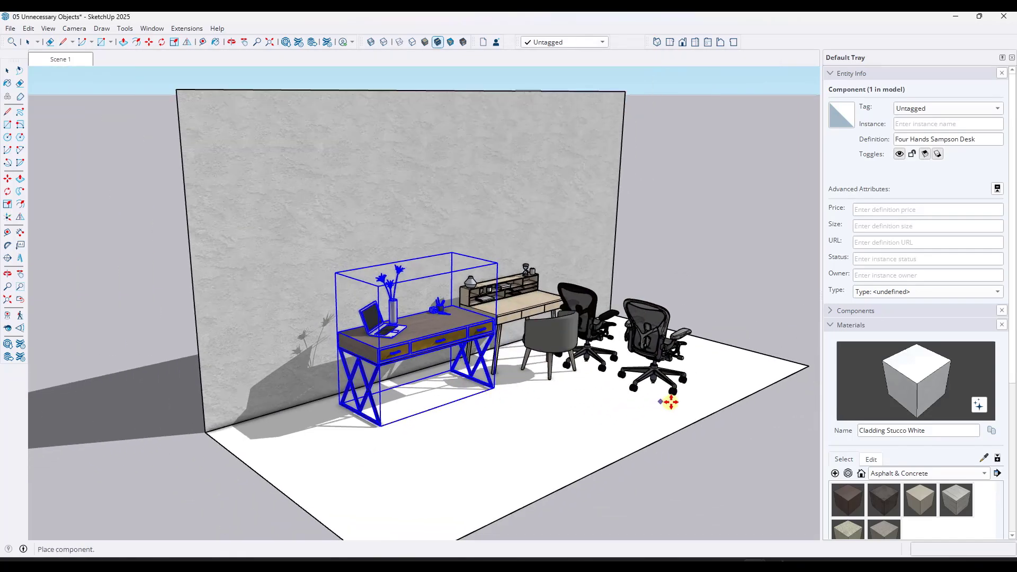
left_click(699, 399)
scroll(623, 511, "up", 8)
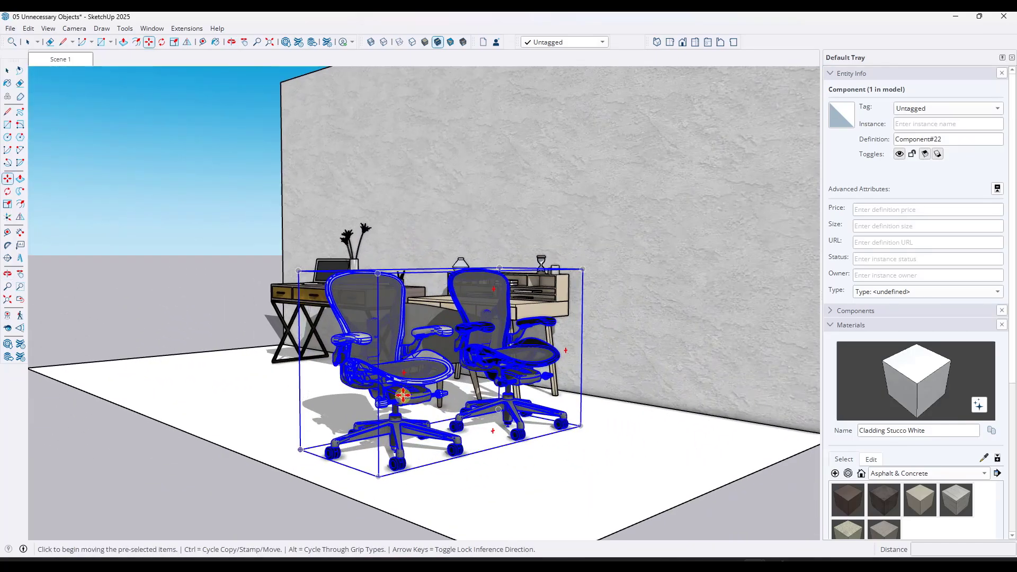
scroll(523, 407, "down", 6)
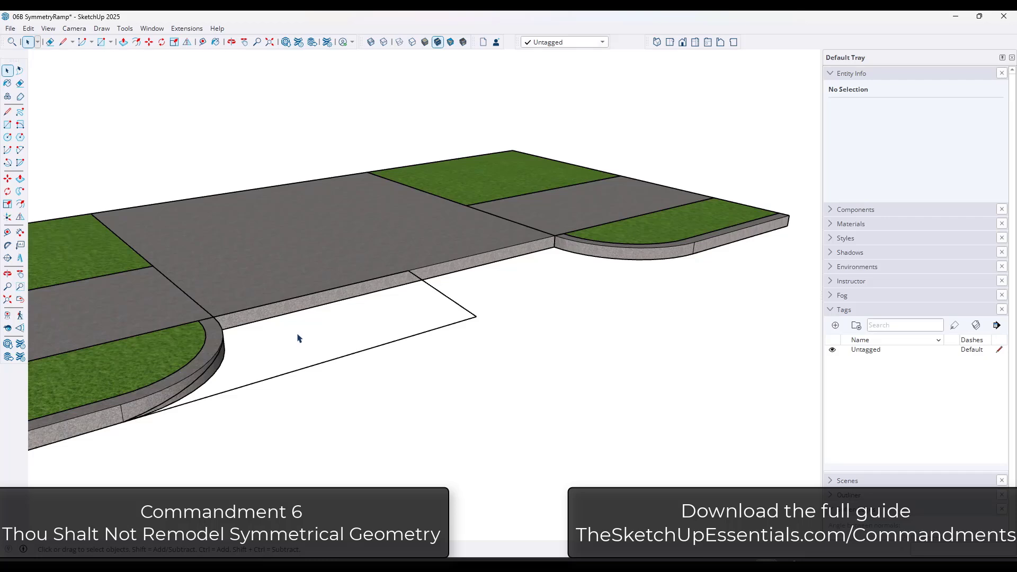
- Orbit and zoom around the ramp outline and its curved corner where it meets the curb
mouse_move(369, 329)
middle_mouse_down()
mouse_move(397, 322)
mouse_move(264, 328)
mouse_move(387, 332)
mouse_move(386, 323)
middle_mouse_up()
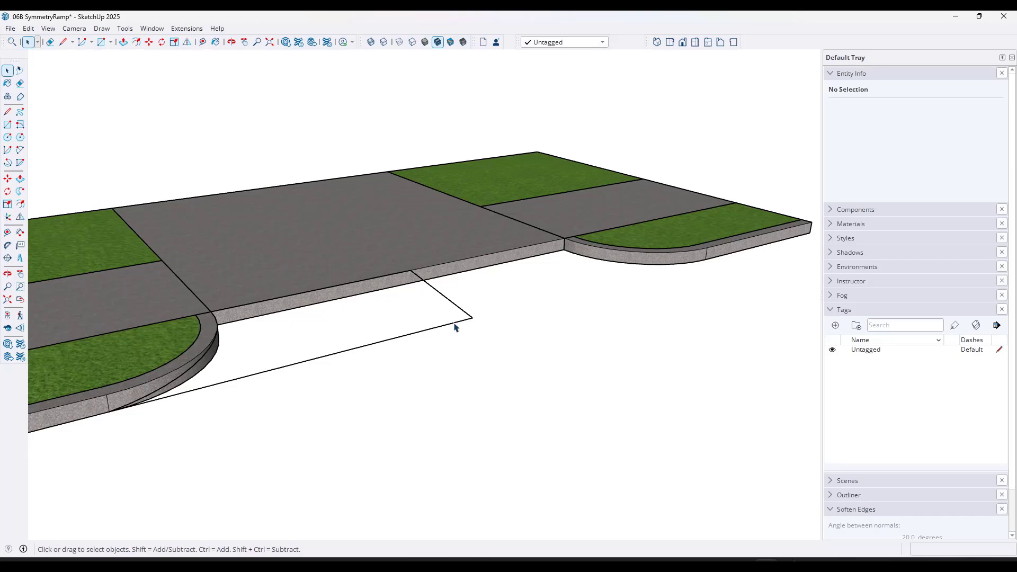
mouse_move(455, 328)
middle_mouse_down()
mouse_move(245, 320)
mouse_move(394, 342)
mouse_move(445, 332)
middle_mouse_up()
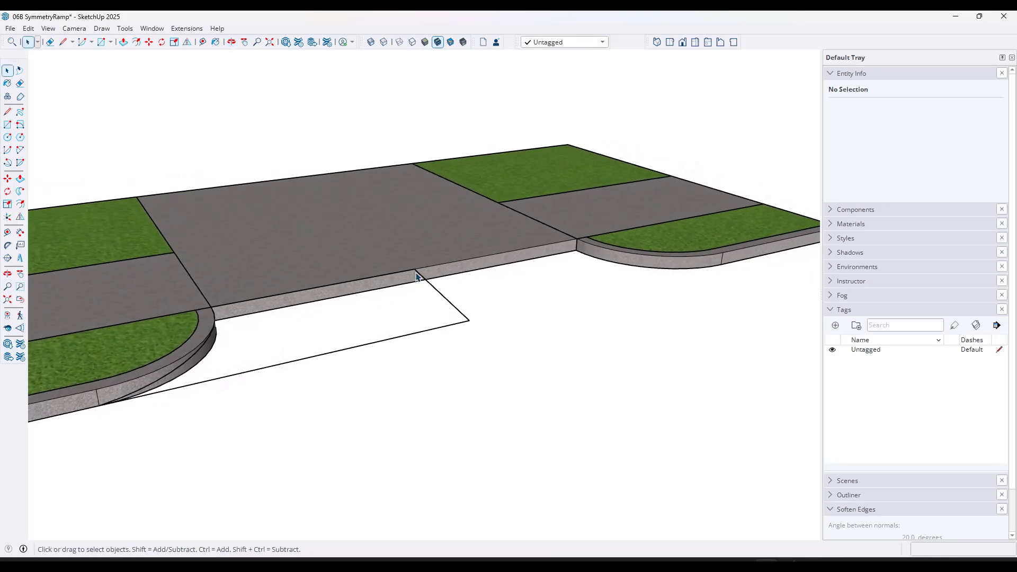
scroll(211, 325, "up", 3)
middle_click_drag(244, 341, 212, 238)
scroll(225, 241, "up", 2)
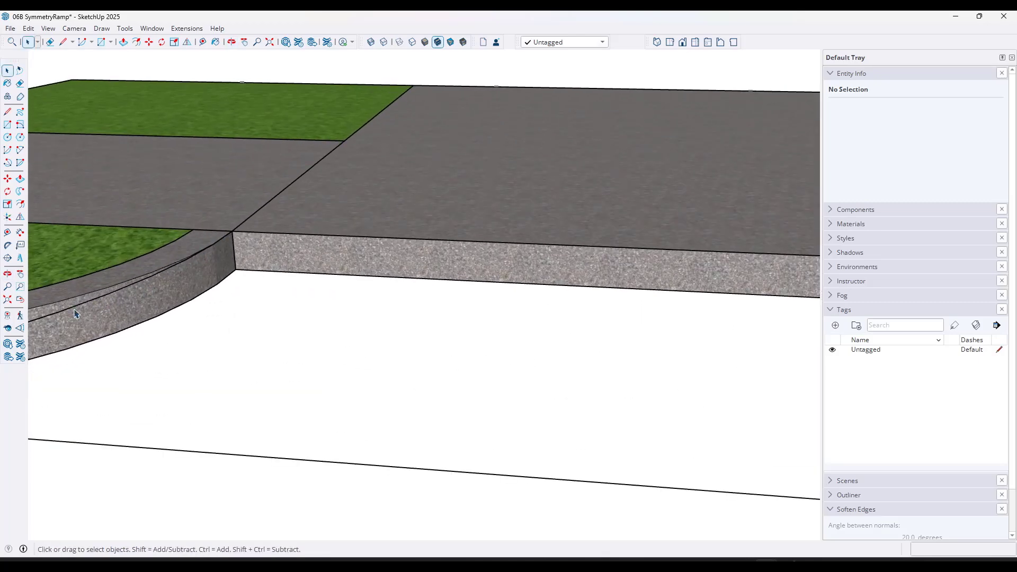
middle_click_drag(74, 314, 154, 393)
scroll(236, 409, "up", 1)
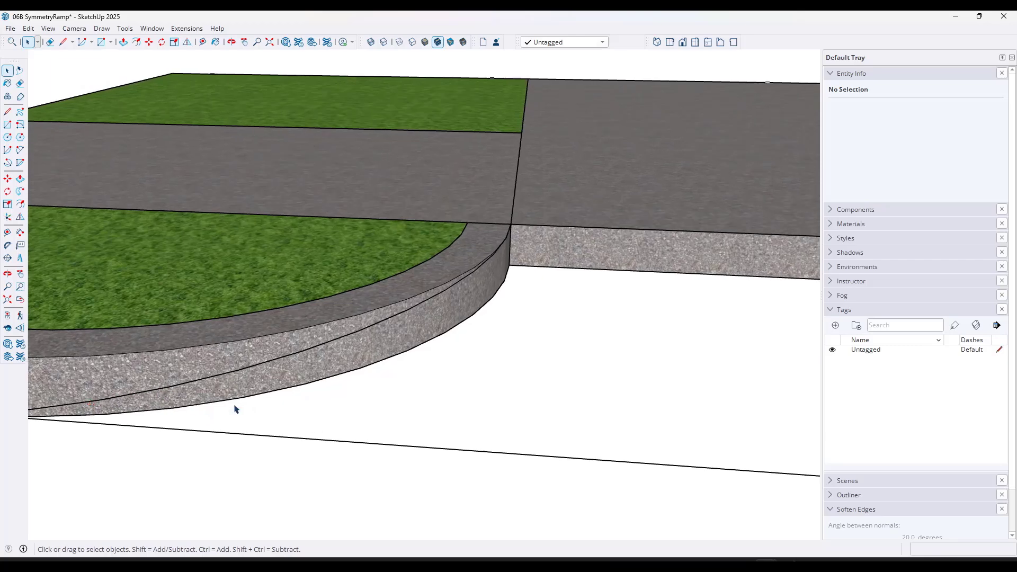
scroll(289, 398, "down", 3)
- Select the entire ramp outline and show the Soap Bubble toolbar
triple_click(319, 416)
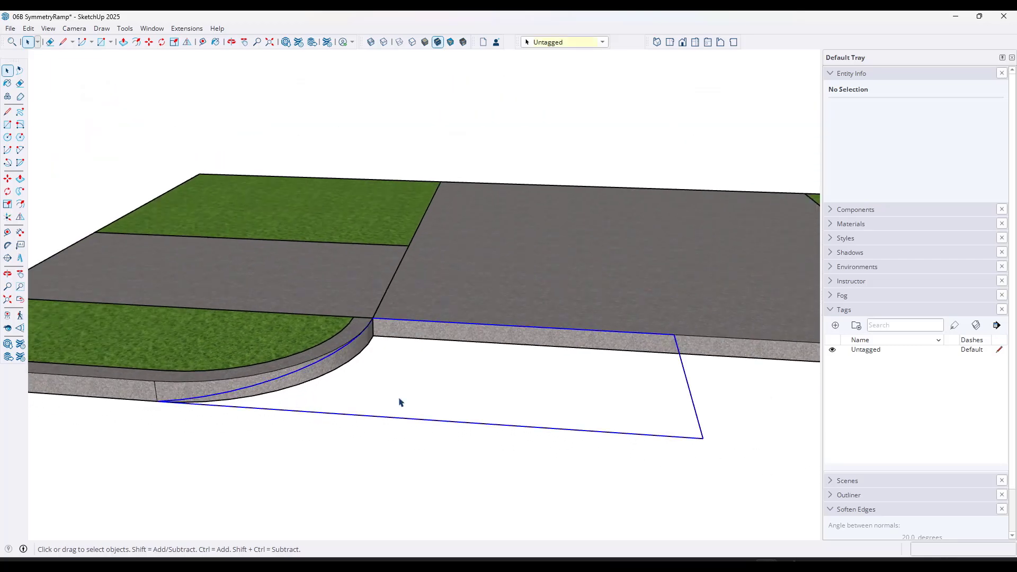
right_click(788, 41)
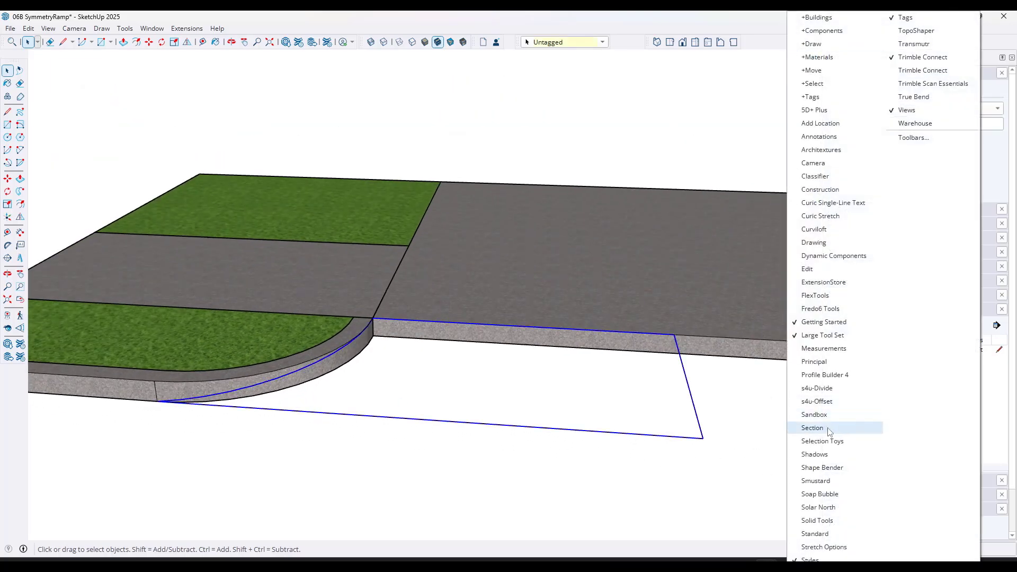
left_click(820, 495)
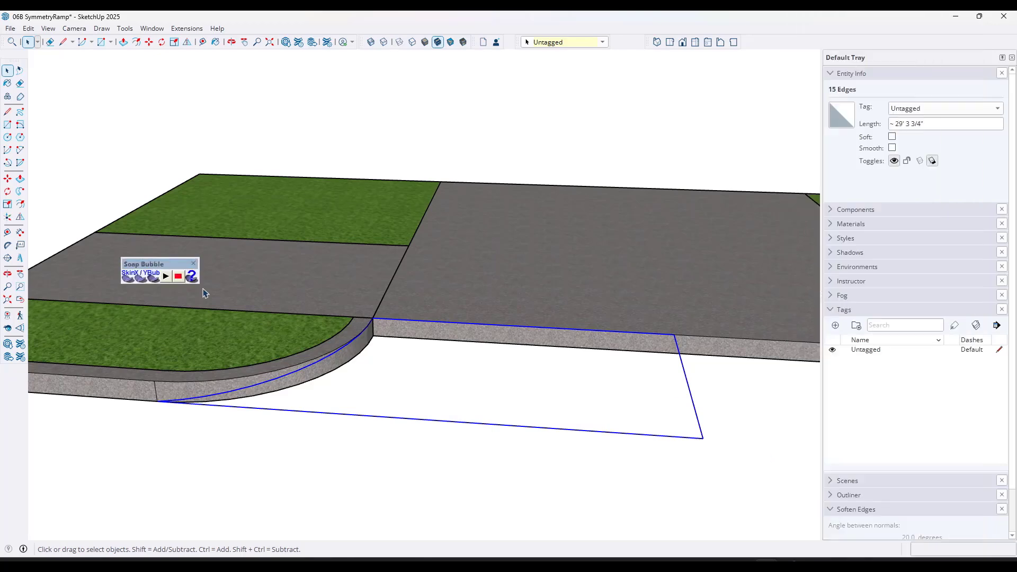
- Generate a SkinX soap skin over the outline with 20 net divisions
left_click(125, 278)
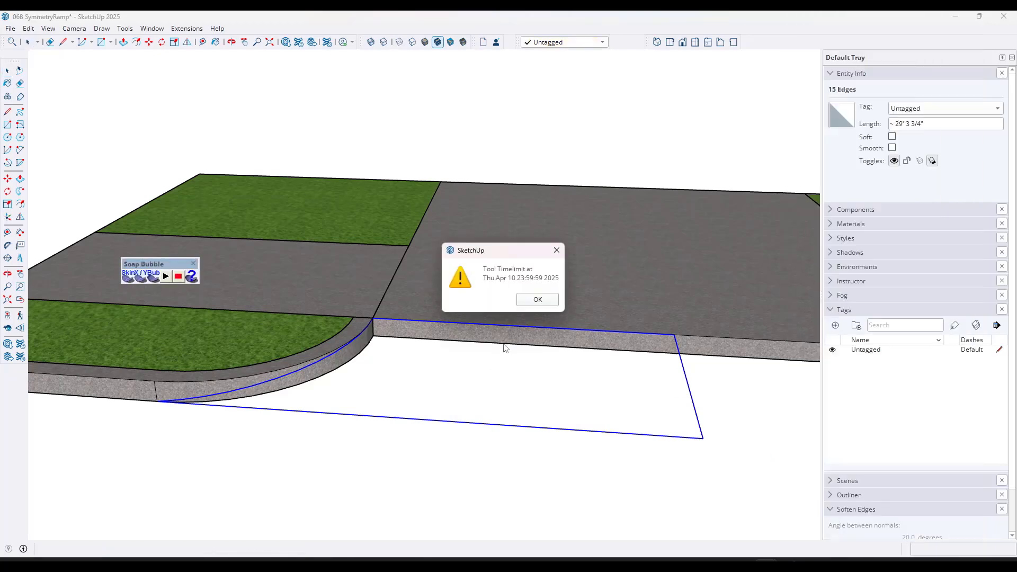
left_click(530, 300)
middle_click_drag(525, 333, 518, 343)
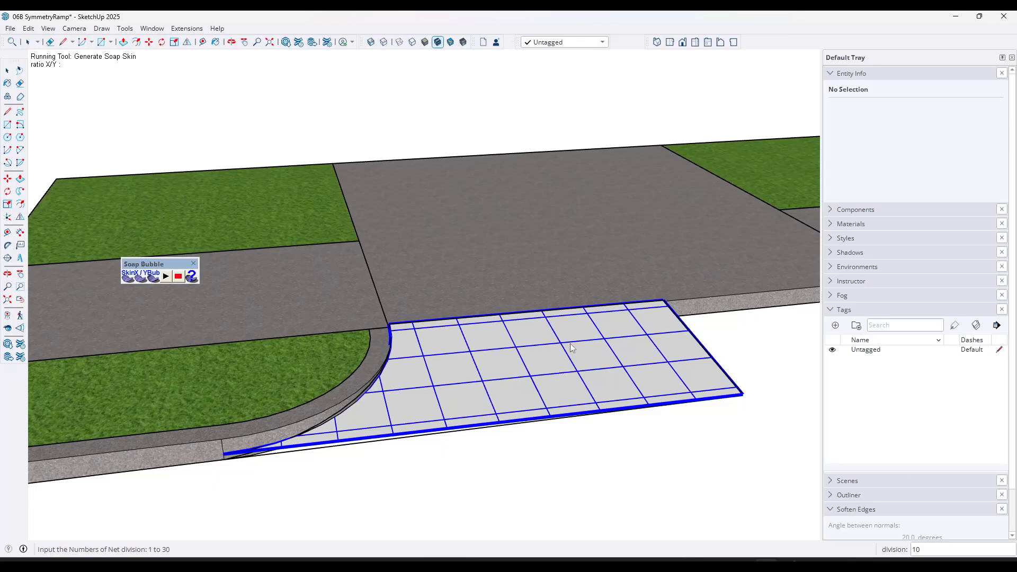
type("20")
key("Return")
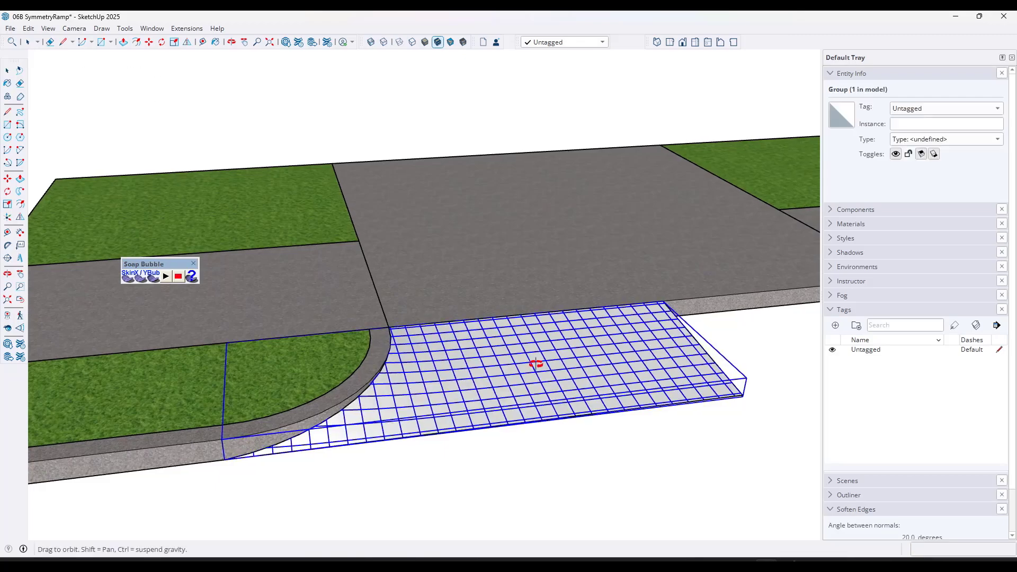
- Orbit around the soap-skin ramp to inspect its gridded mesh
middle_click_drag(536, 364, 349, 353)
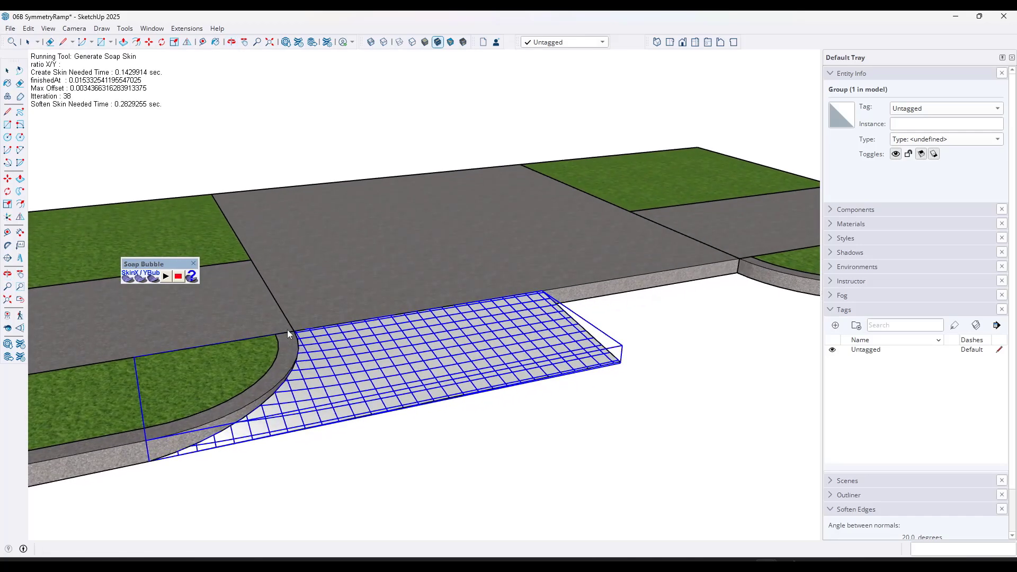
scroll(298, 343, "up", 3)
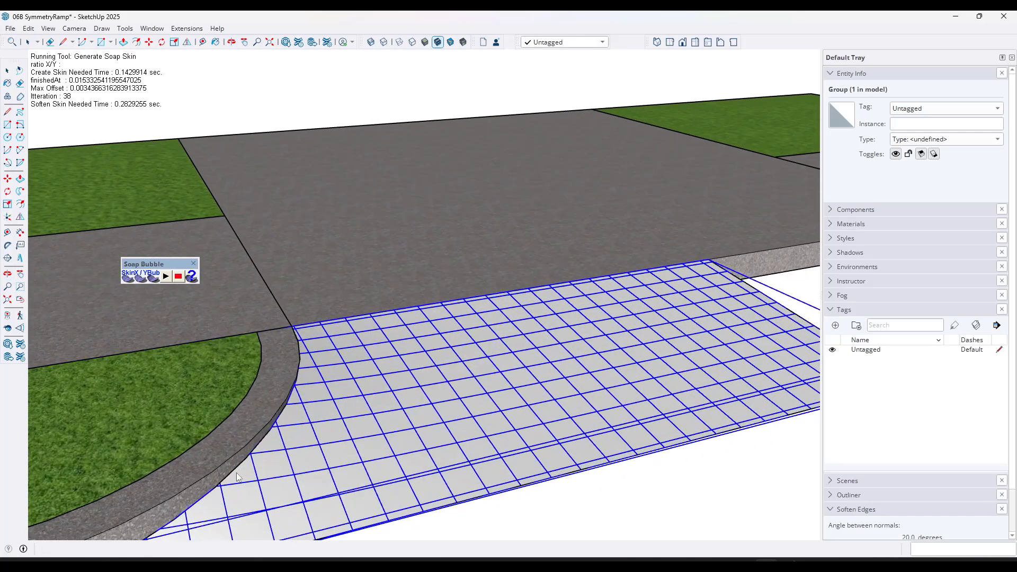
middle_click_drag(236, 476, 308, 364)
middle_click_drag(482, 377, 384, 232)
- Cancel a trial mirror and convert the ramp skin group into a new component
left_click(187, 42)
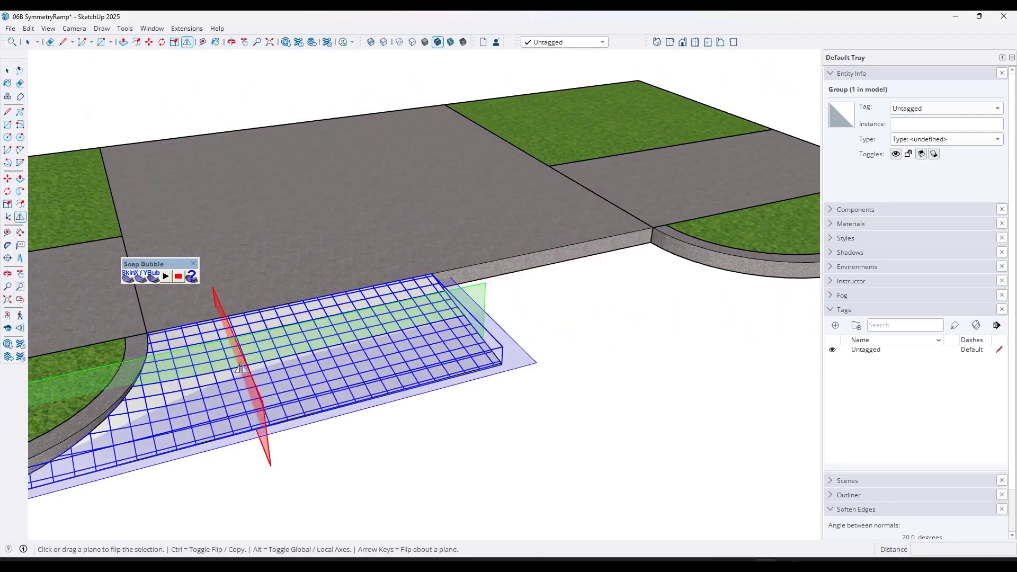
left_click_drag(245, 364, 501, 396)
key("ctrl")
key("space")
right_click(439, 353)
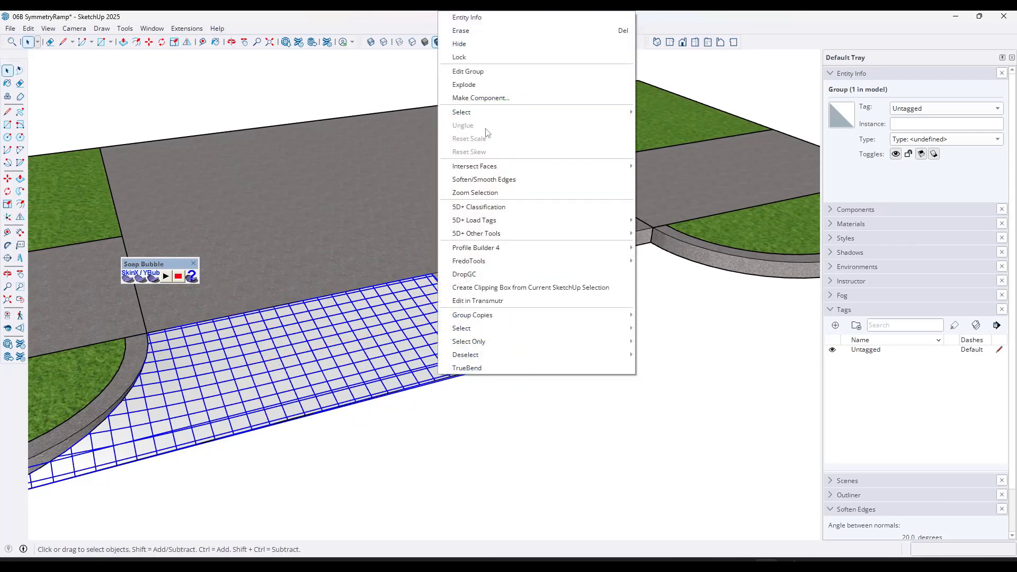
left_click(480, 97)
left_click(518, 418)
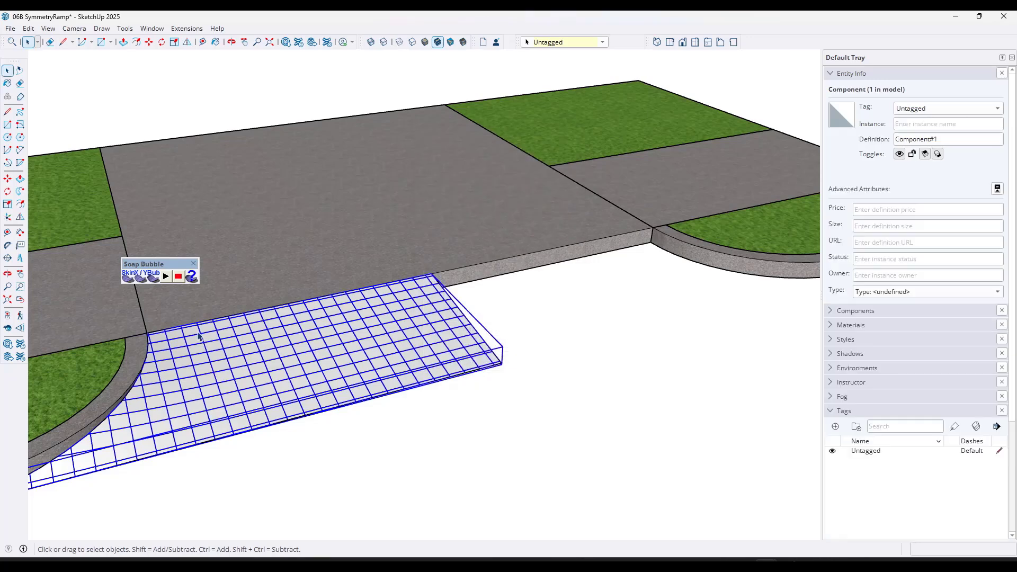
- Mirror a copy of the ramp component across the ramp's end with Flip
key("shift+f")
left_click_drag(259, 423, 509, 373)
key("ctrl")
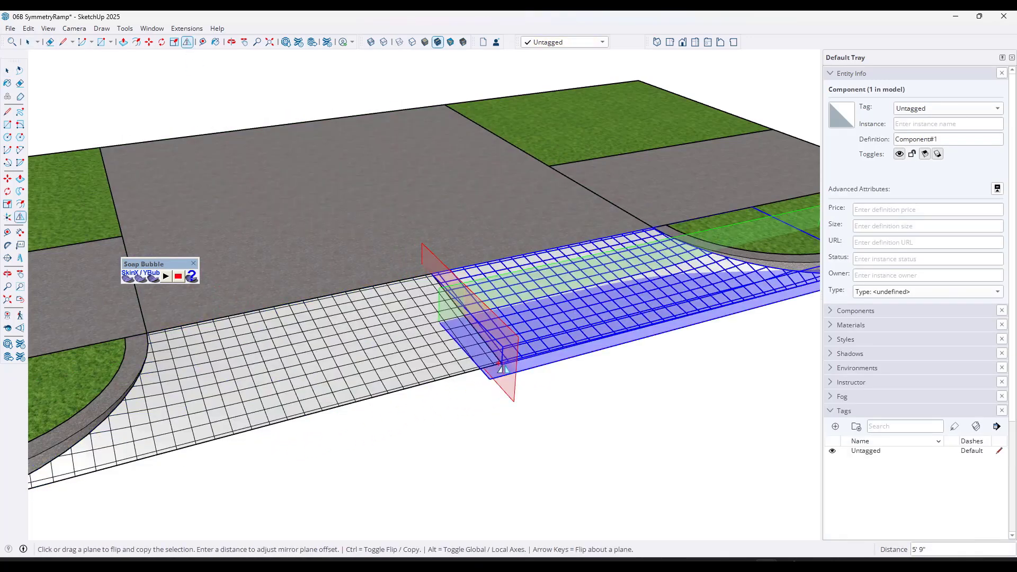
key("space")
double_click(406, 323)
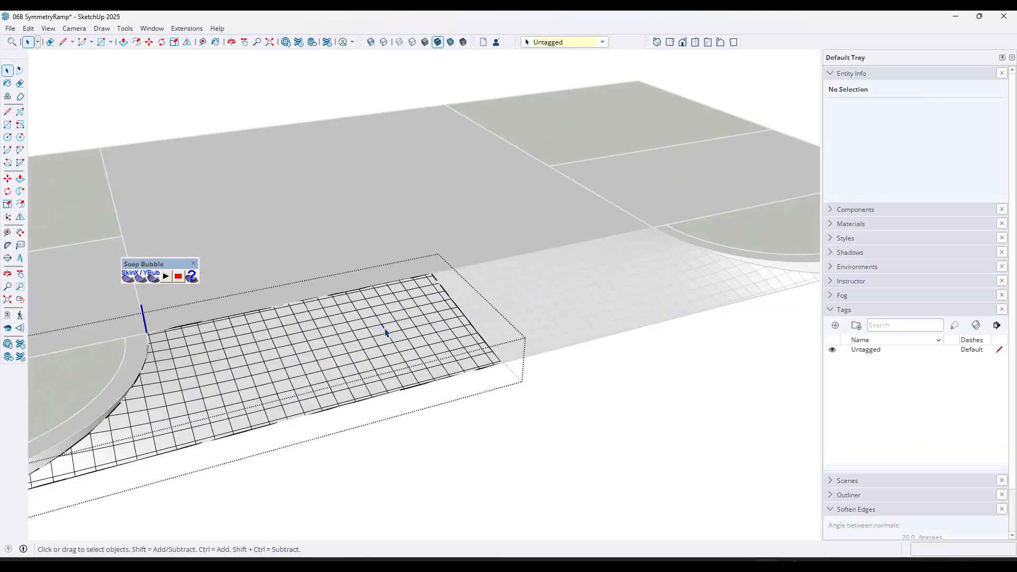
- Select all edges of the skin mesh and soften the coplanar grid edges
left_click(385, 333)
key("ctrl+a")
scroll(879, 466, "down", 1)
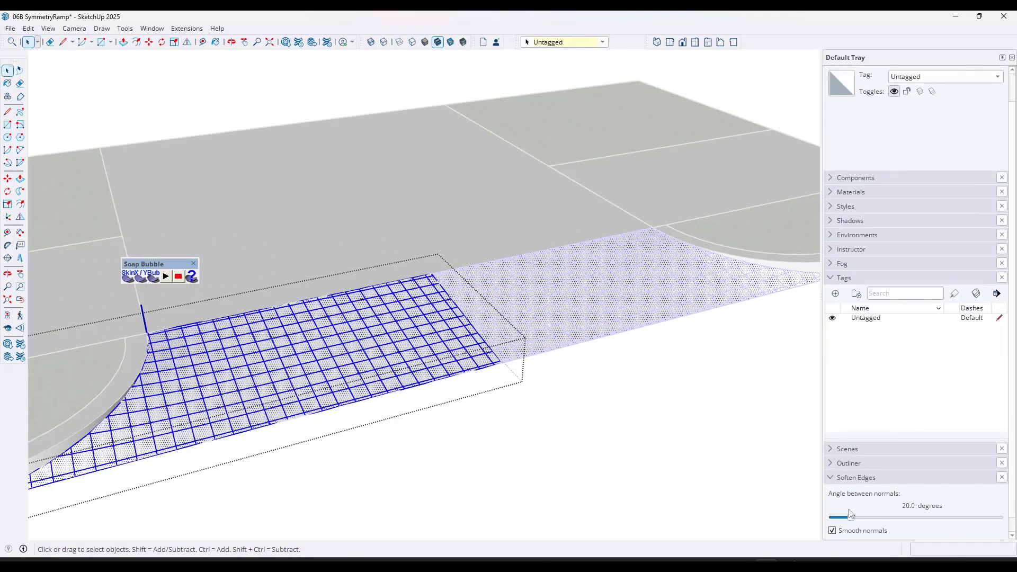
scroll(868, 490, "down", 1)
left_click(832, 528)
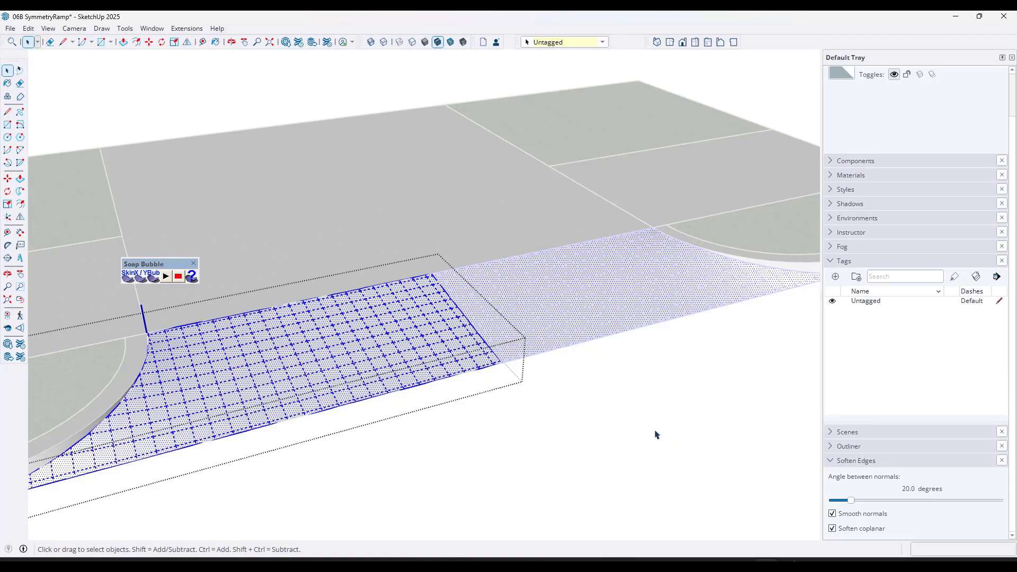
left_click(655, 434)
- Erase the stray straight edge inside the nested ramp geometry, then switch to Diorama From Webinar
mouse_move(627, 306)
middle_mouse_down()
mouse_move(794, 273)
mouse_move(665, 279)
mouse_move(638, 302)
middle_mouse_up()
double_click(607, 300)
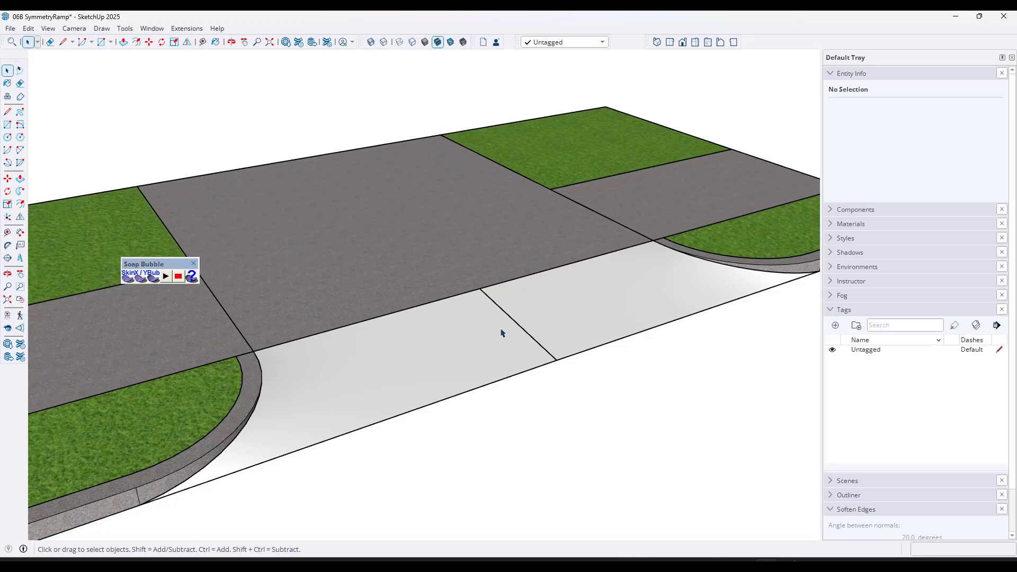
double_click(503, 333)
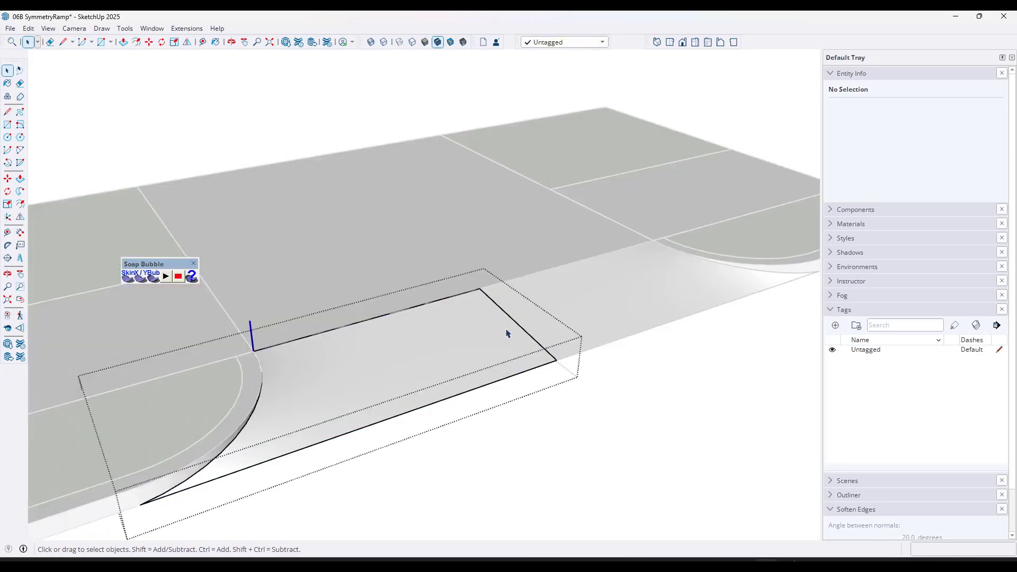
key("e")
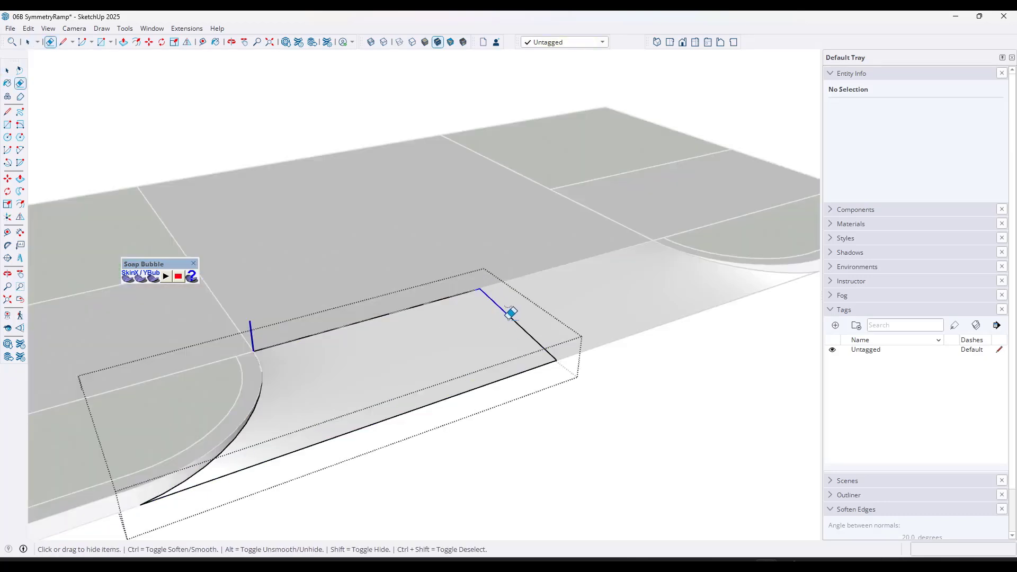
left_click_drag(558, 353, 512, 302)
key("space")
left_click(583, 414)
middle_click_drag(600, 407, 645, 390)
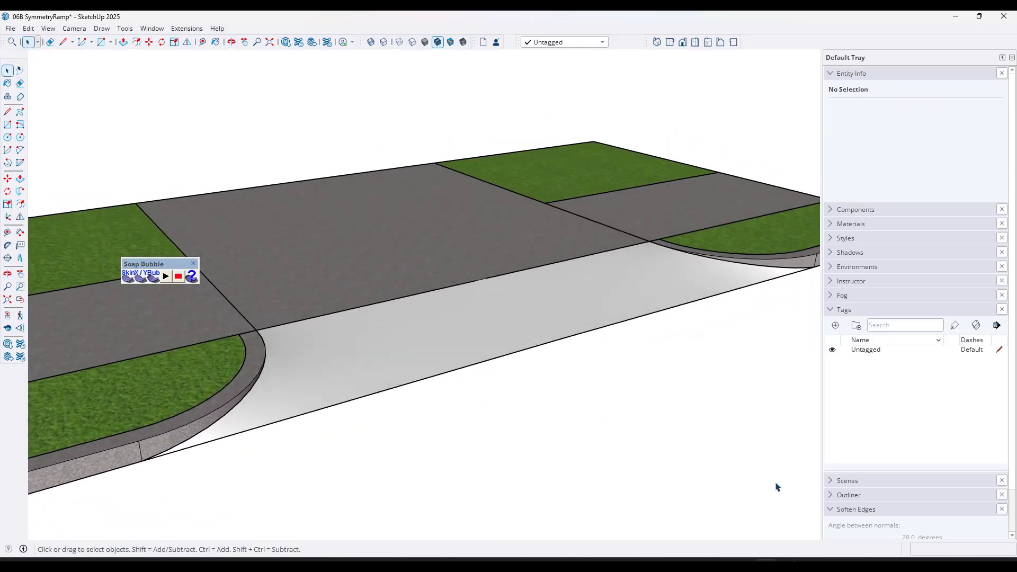
left_click(900, 538)
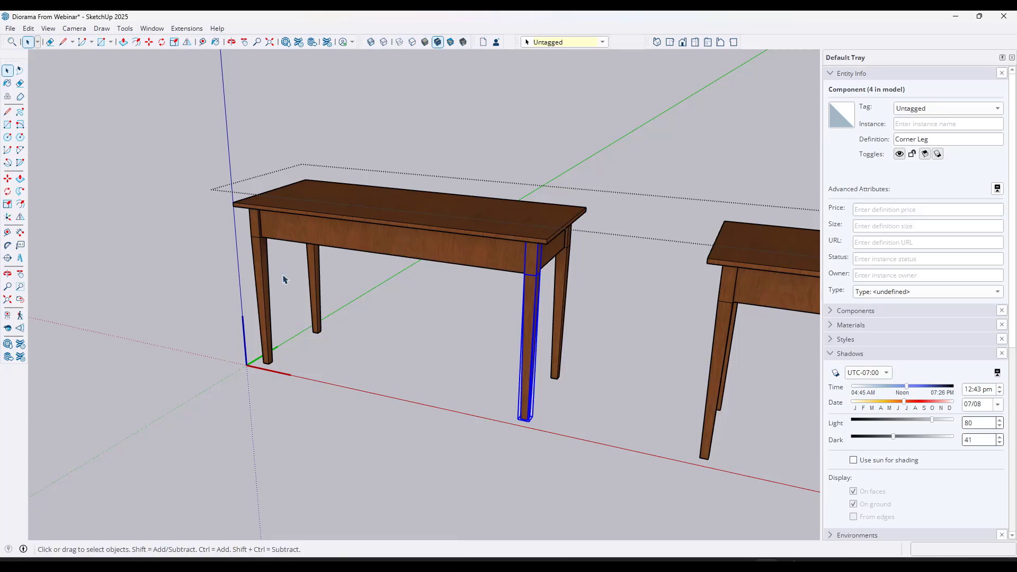
- Open the front-right table leg and uniformly scale its selected bottom geometry about the centre
left_click(267, 290)
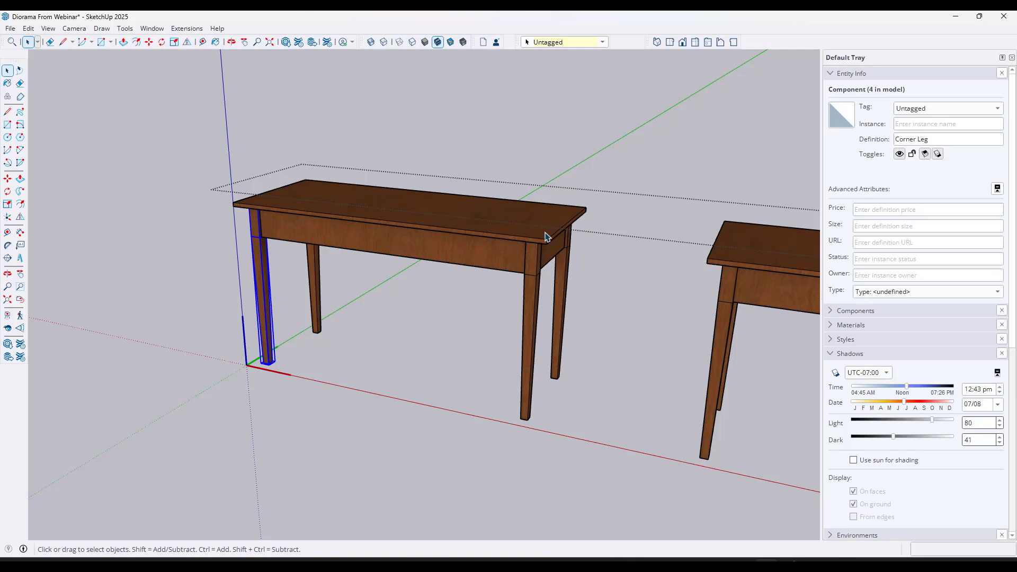
double_click(533, 341)
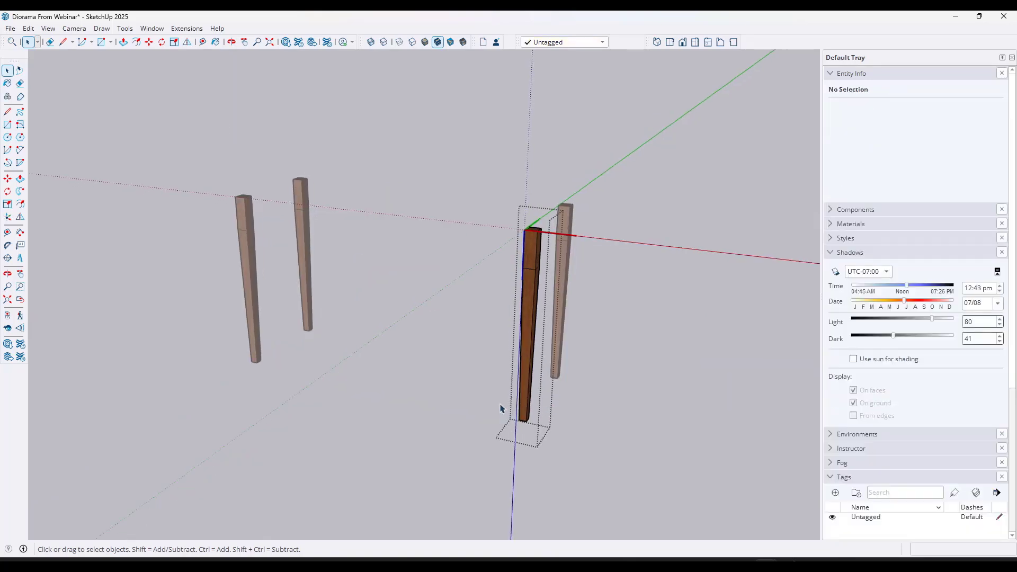
left_click_drag(551, 449, 520, 416)
key("s")
scroll(534, 426, "up", 5)
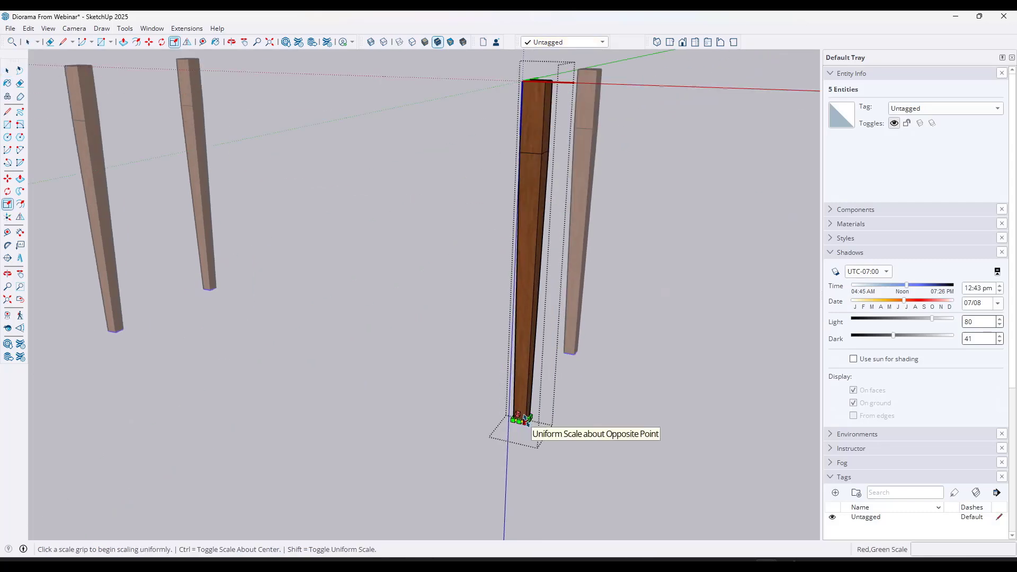
left_click(533, 431)
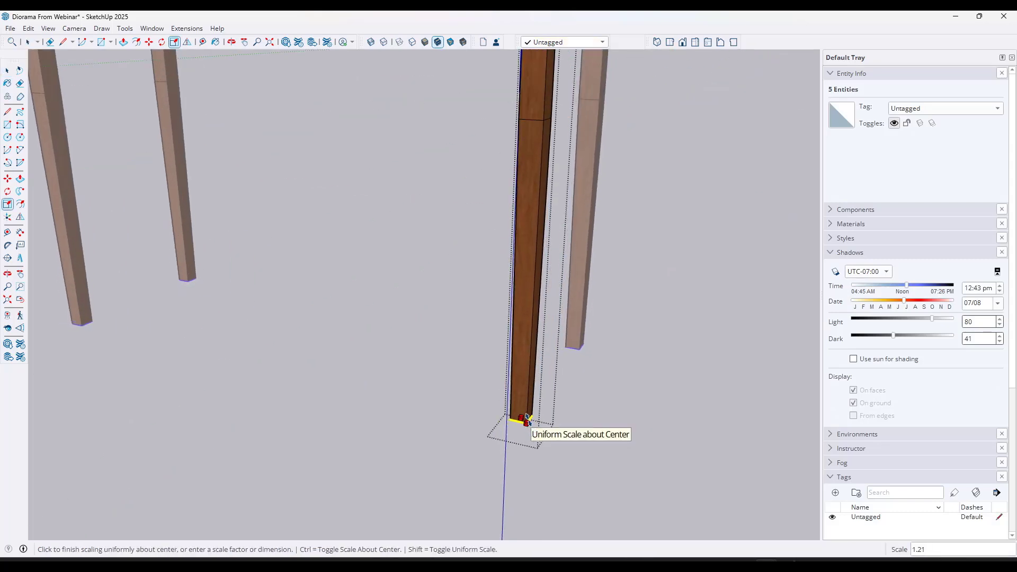
left_click(524, 418)
scroll(528, 418, "down", 2)
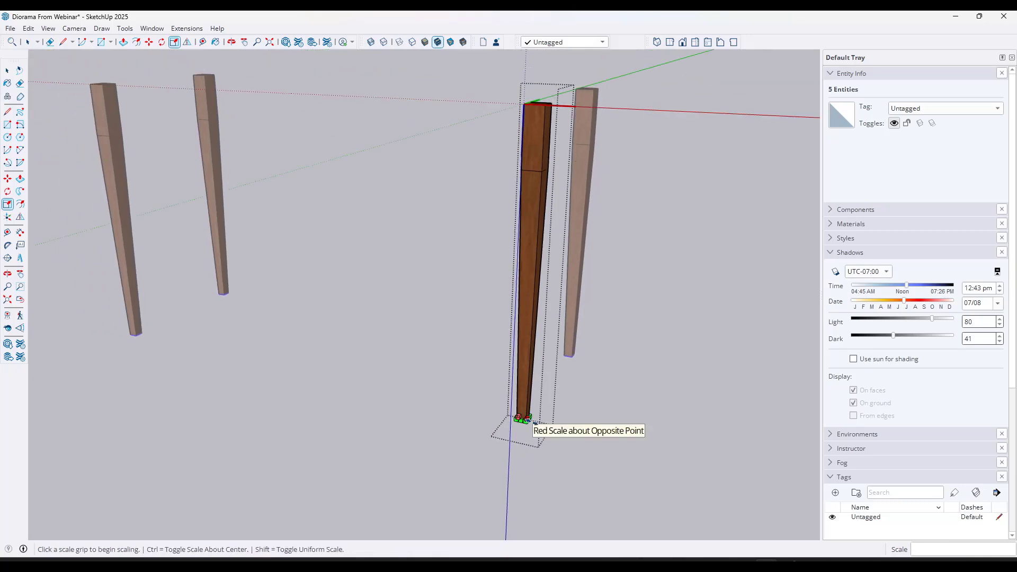
- Scale the leg's upper ring by 1.52 about its centre to flare it outward
key("m")
left_click(525, 422)
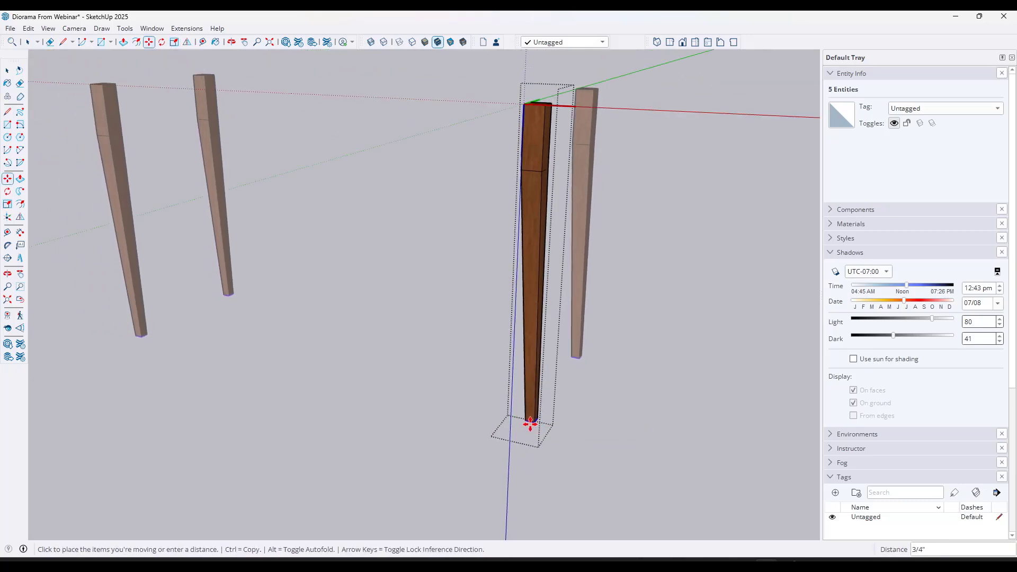
key("space")
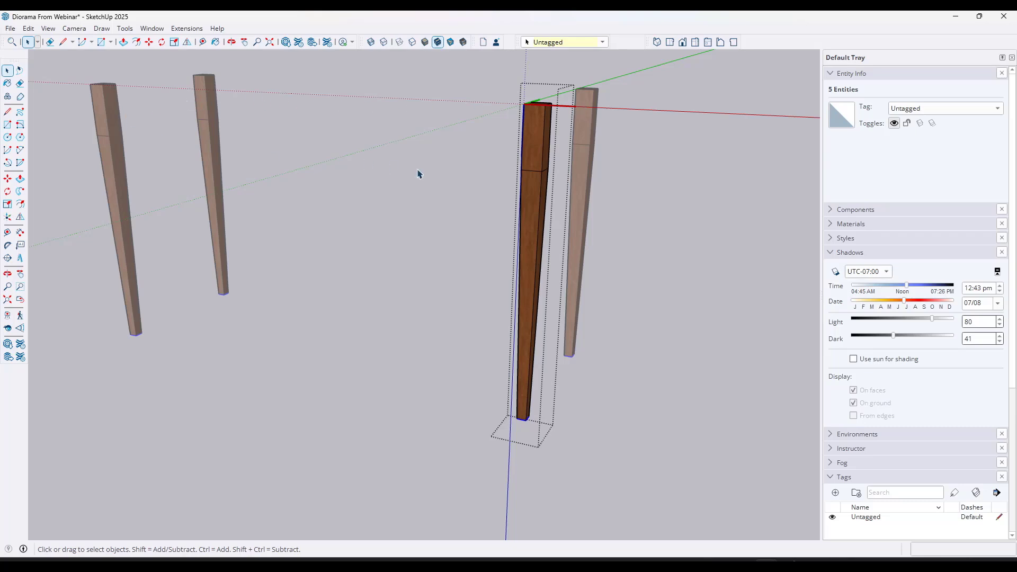
key("s")
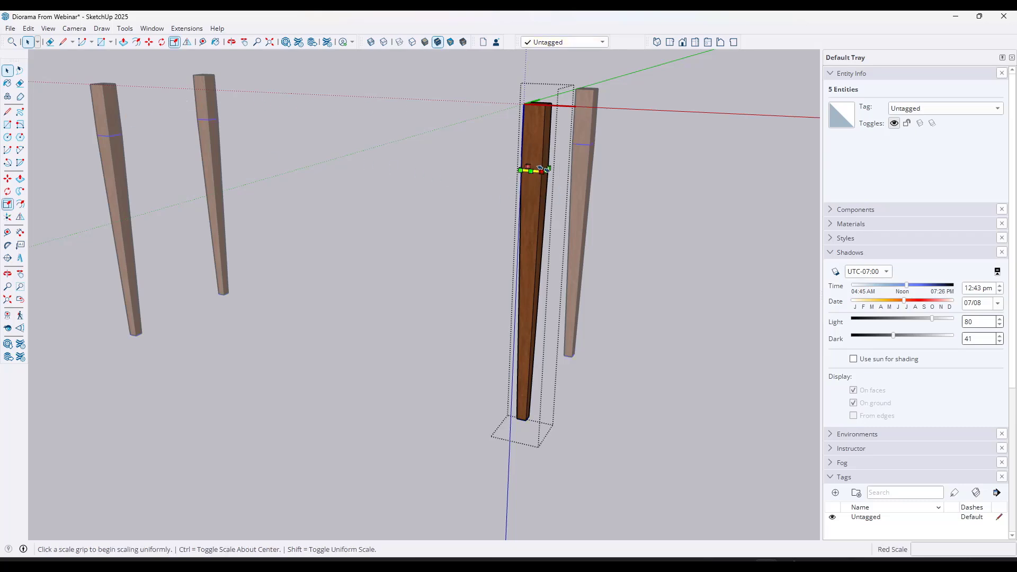
left_click(539, 170)
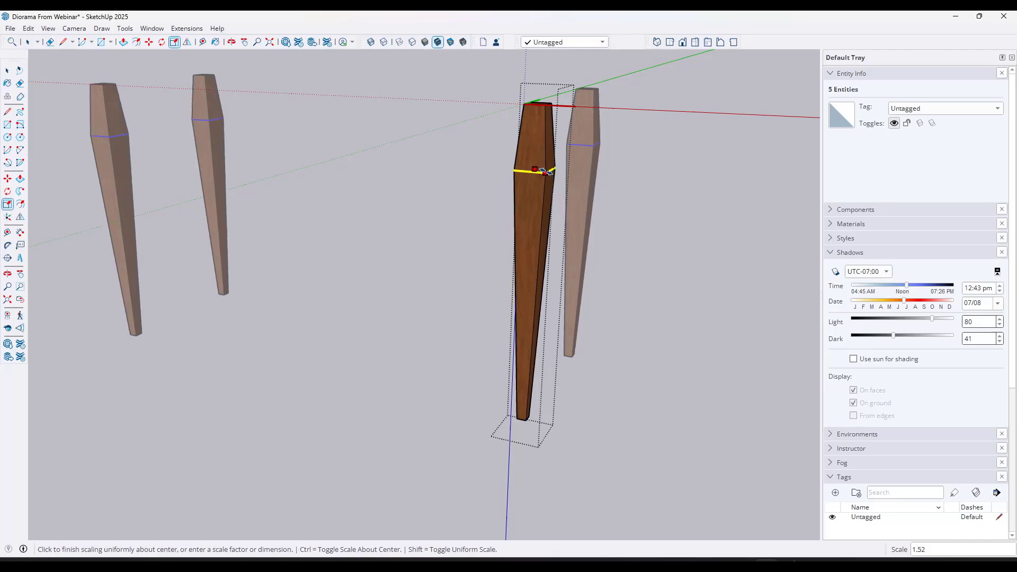
left_click(543, 170)
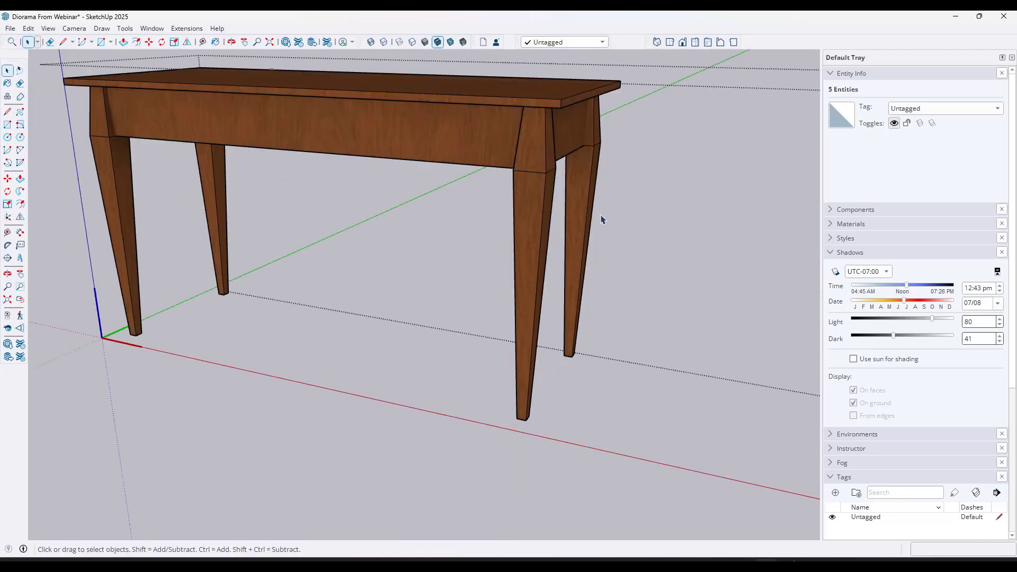
middle_click_drag(602, 221, 503, 186)
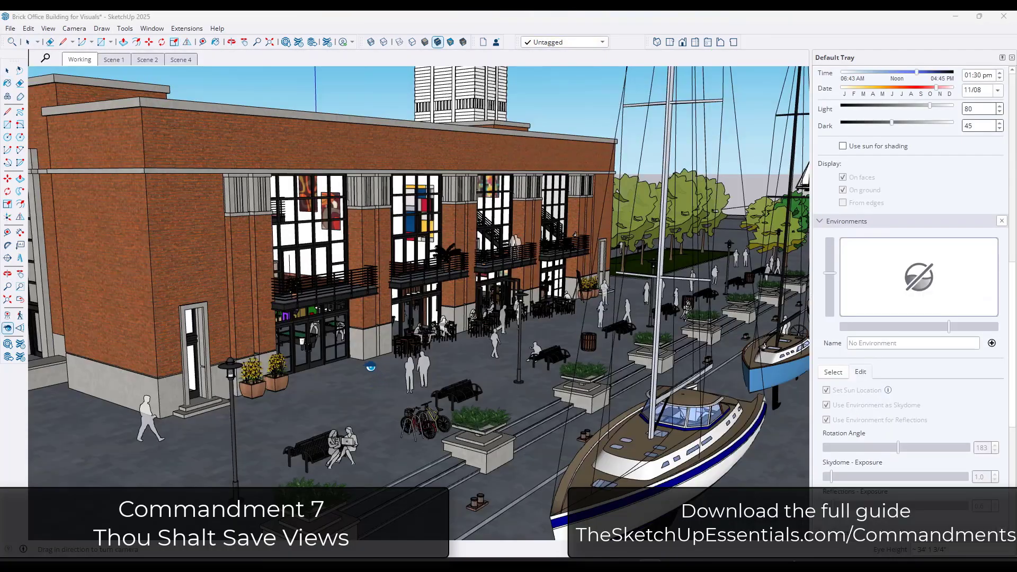
- Orbit around the brick building and walk the camera toward the storefront
middle_click_drag(371, 367, 352, 345)
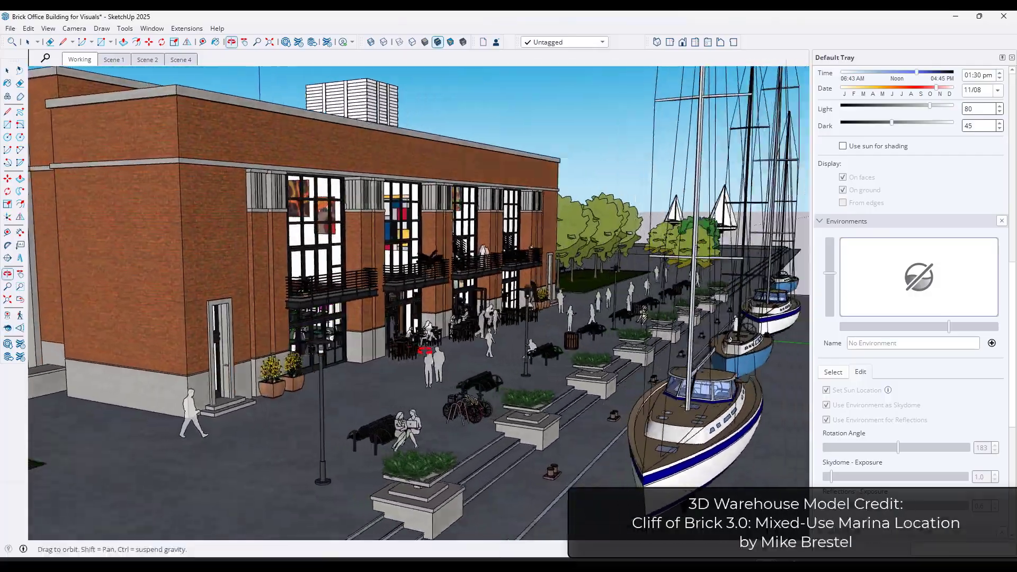
scroll(449, 315, "up", 10)
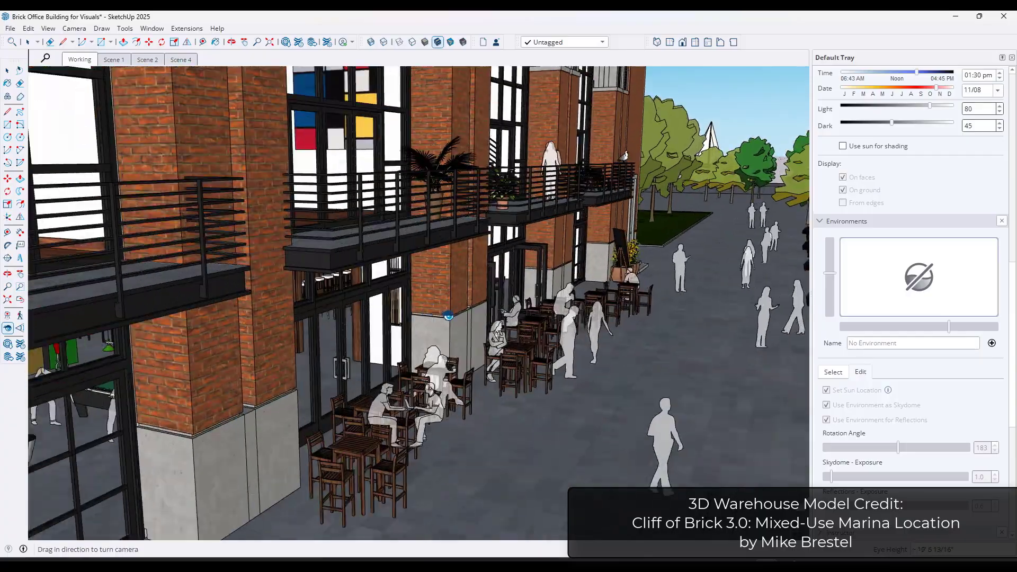
key("w")
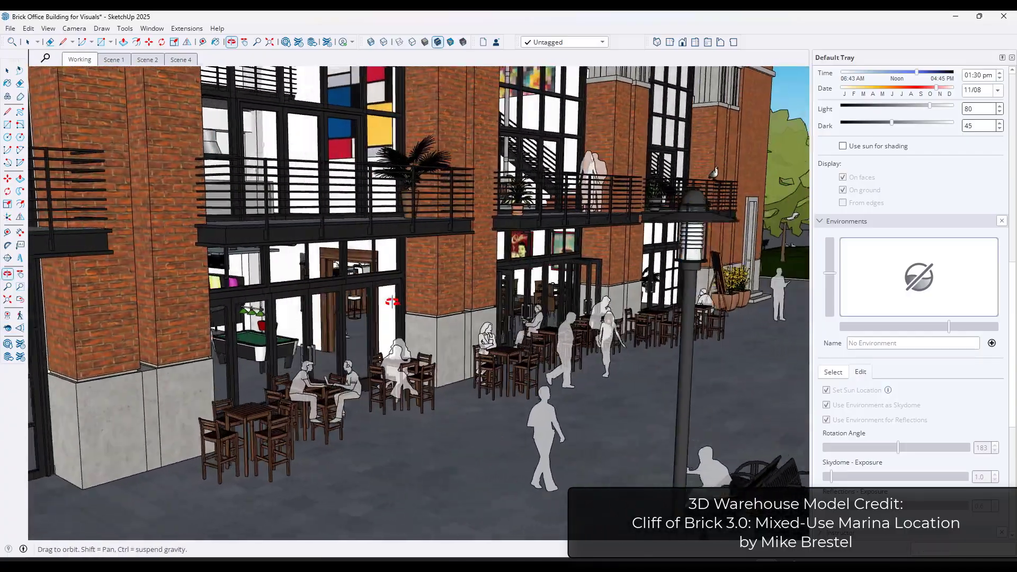
left_click_drag(448, 316, 396, 320)
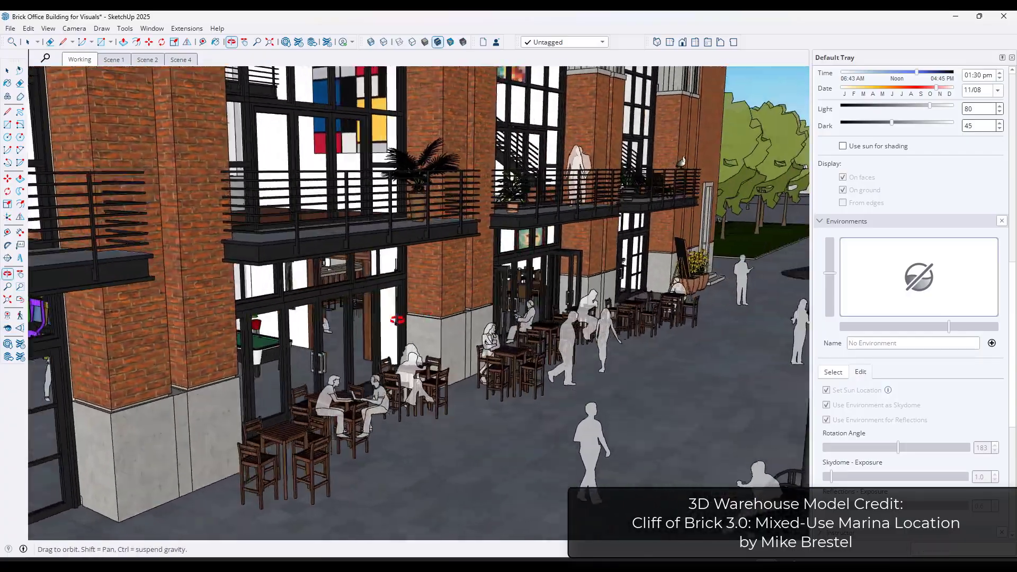
scroll(397, 320, "up", 15)
key("l")
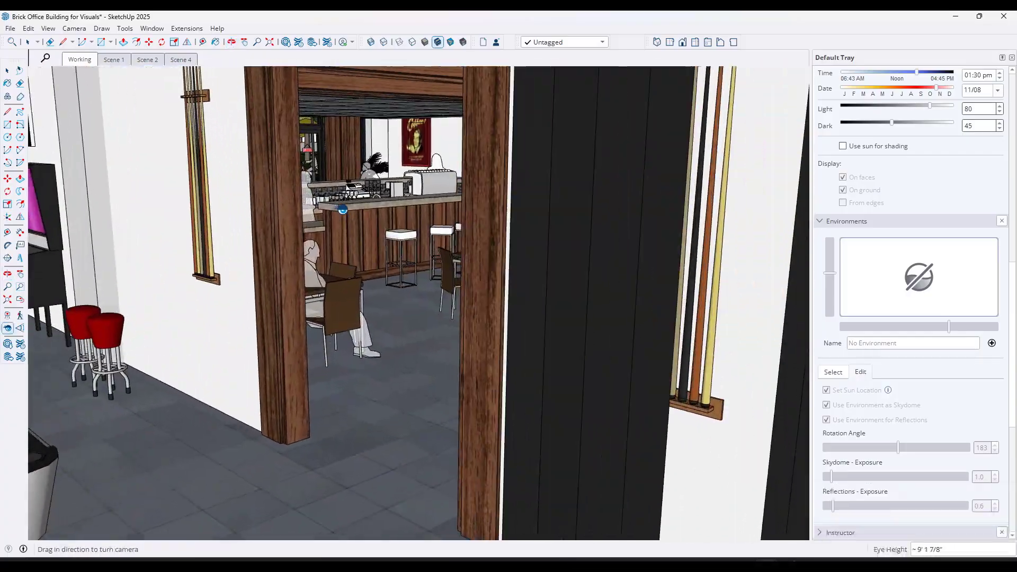
key("o")
scroll(432, 251, "up", 15)
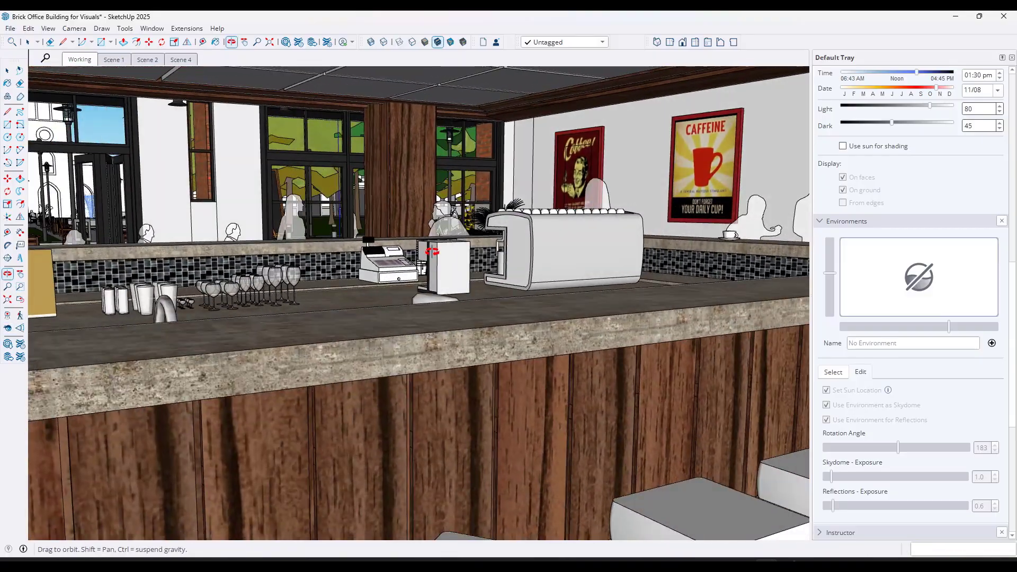
scroll(432, 251, "down", 5)
- Look around inside the café to frame the bar counter and stools
key("l")
left_click_drag(432, 251, 492, 273)
scroll(590, 280, "down", 6)
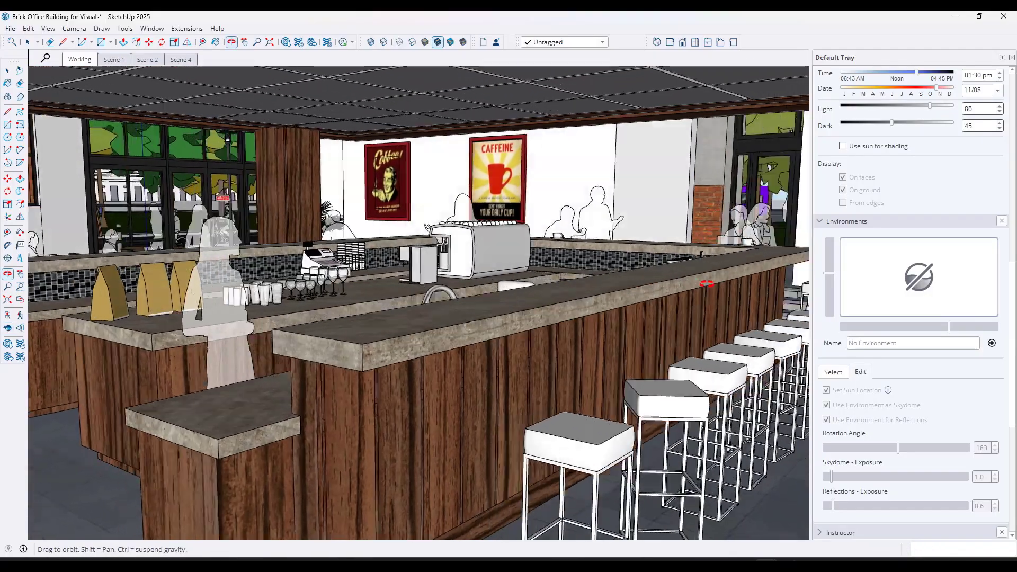
scroll(623, 289, "up", 10)
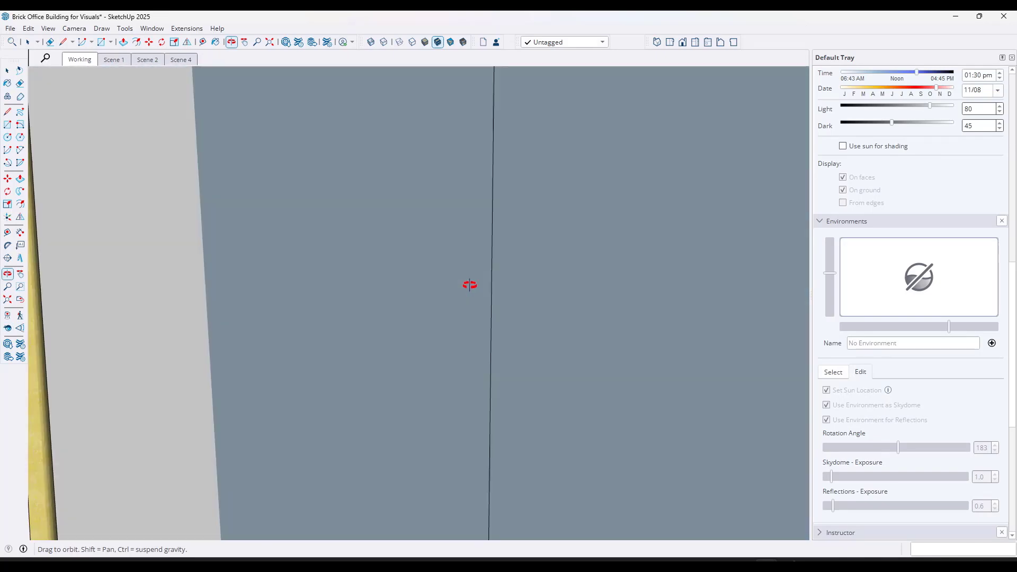
scroll(469, 286, "down", 7)
scroll(648, 306, "down", 5)
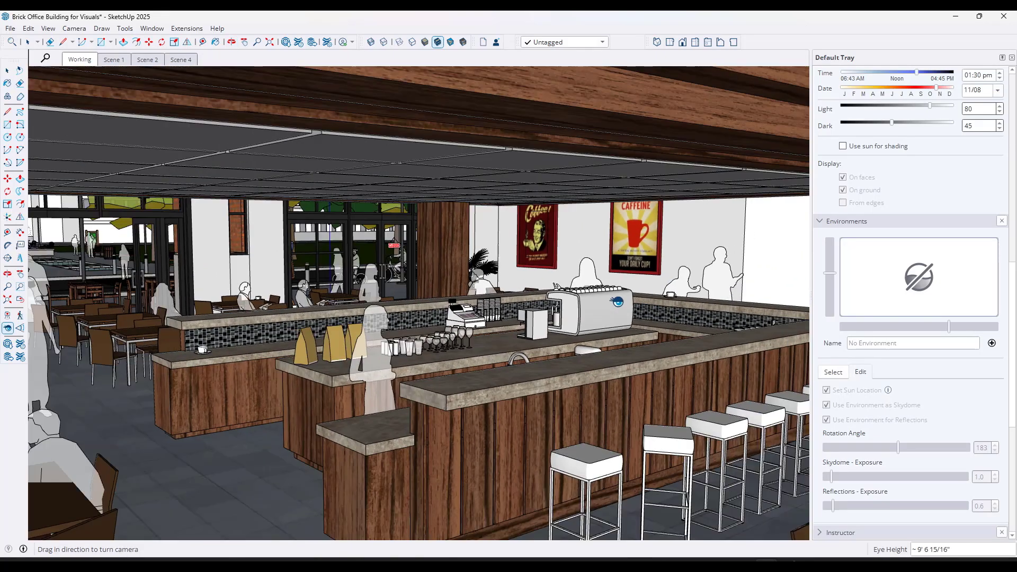
middle_click_drag(649, 306, 553, 257)
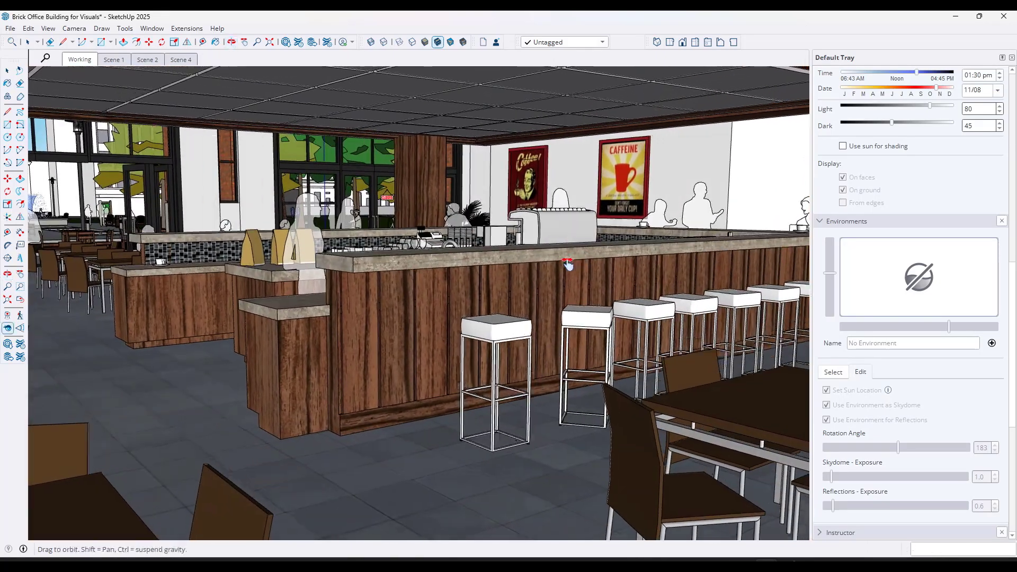
key("shift+l")
left_click_drag(554, 256, 525, 256)
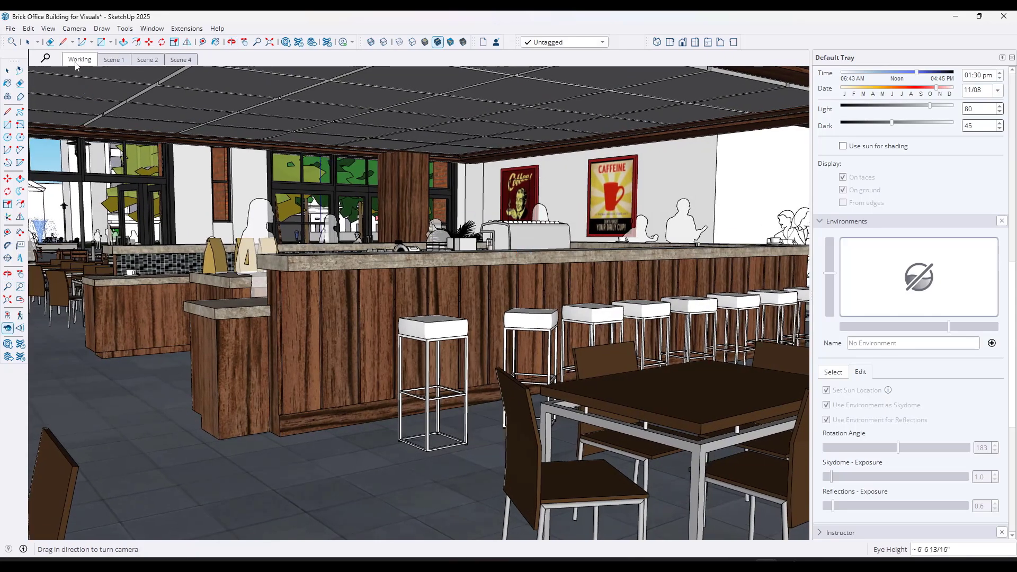
- Add the bar view as Scene 5, then view Scene 2 and Scene 4
left_click(47, 28)
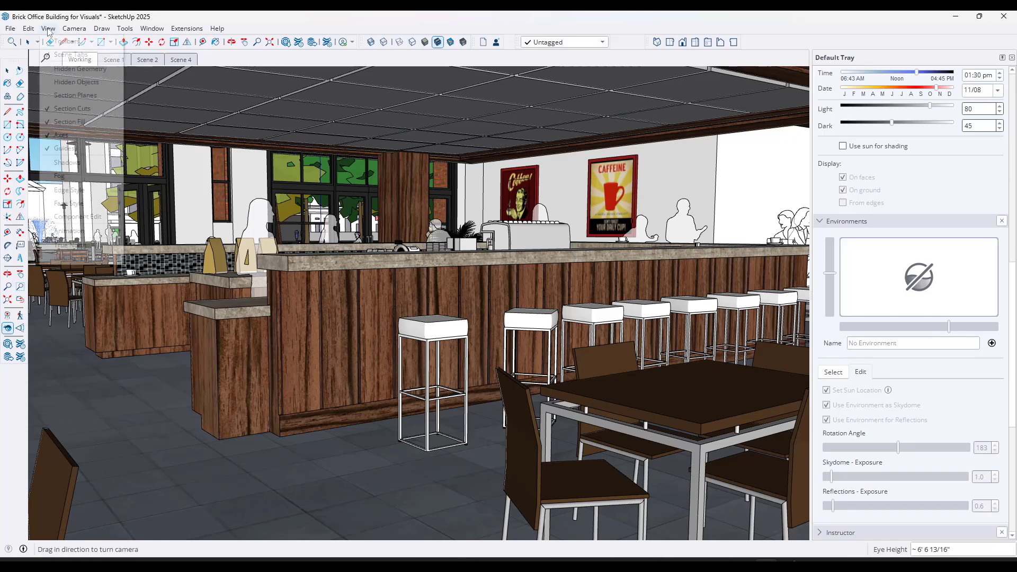
mouse_move(68, 231)
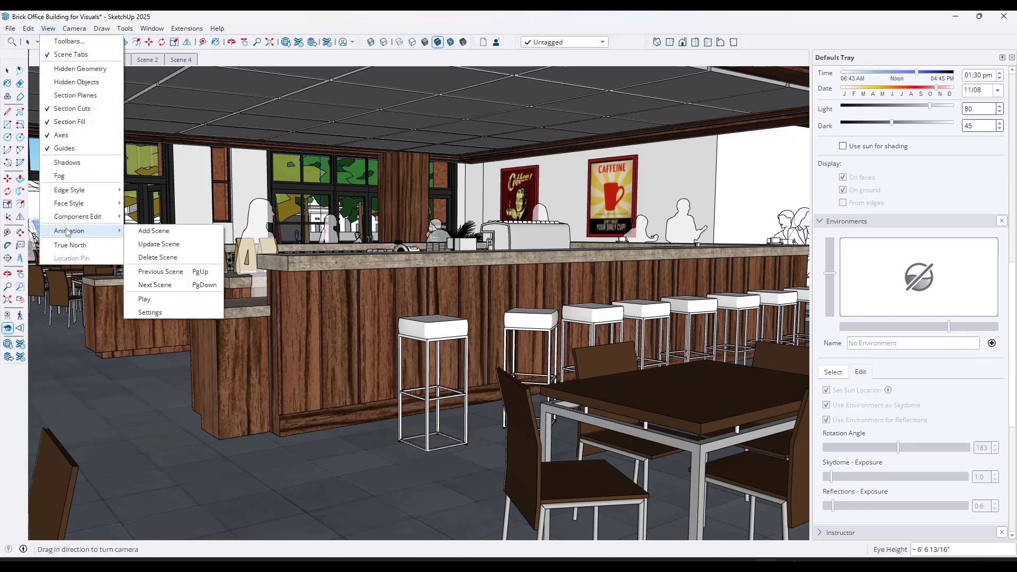
left_click(154, 231)
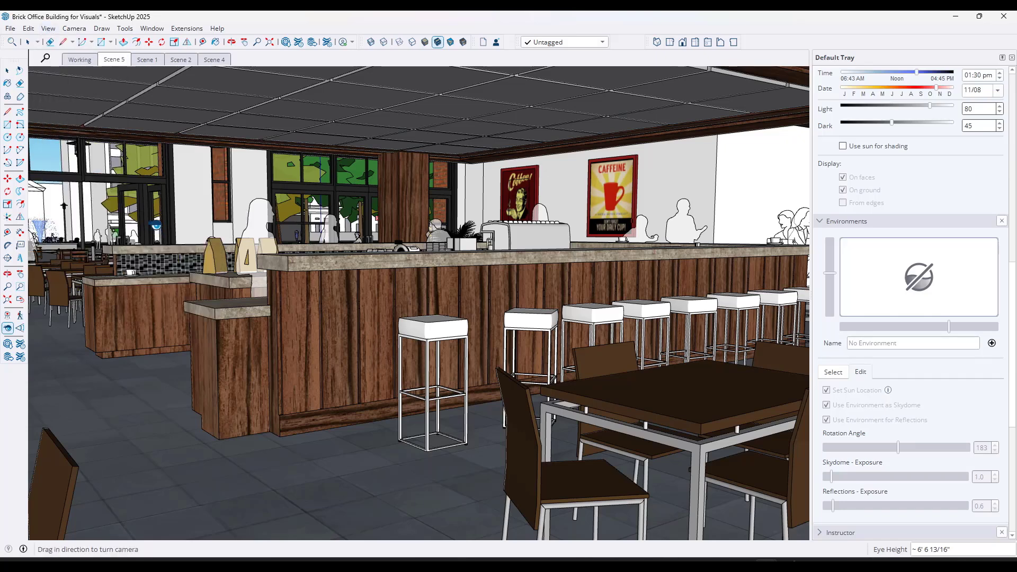
left_click(181, 59)
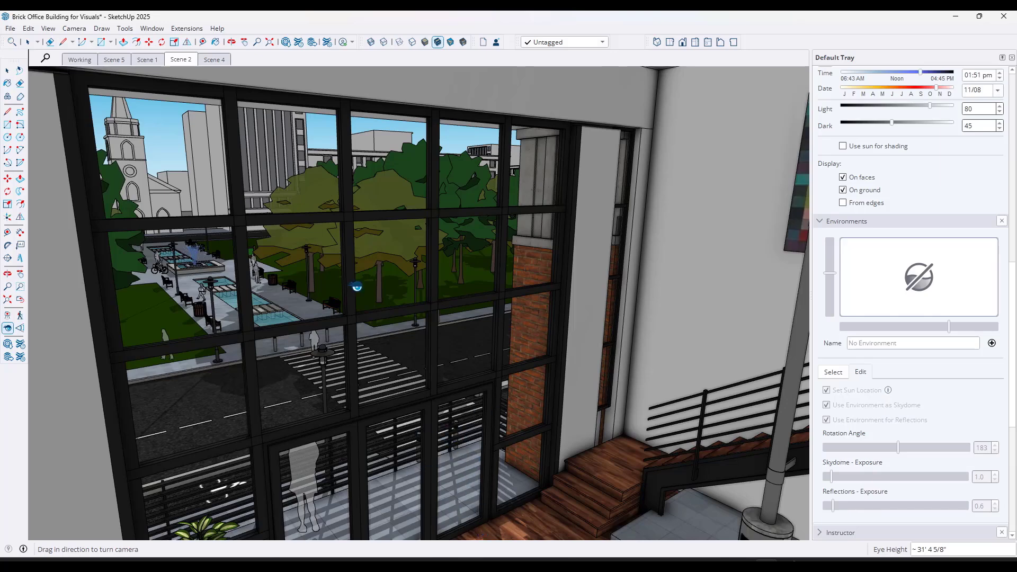
left_click(212, 59)
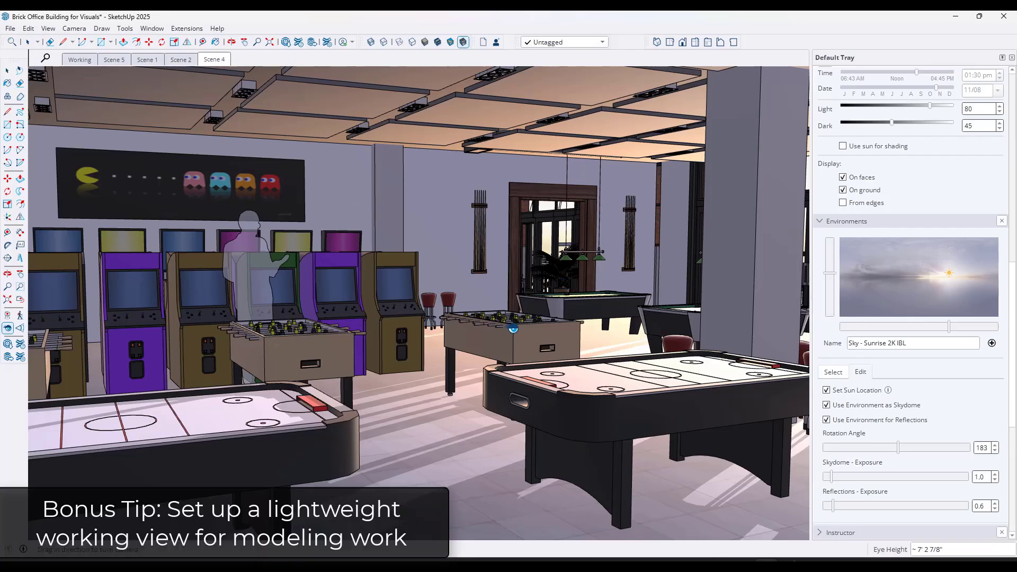
- Switch to the Working scene tab and orbit closer to the brick facade
left_click(80, 60)
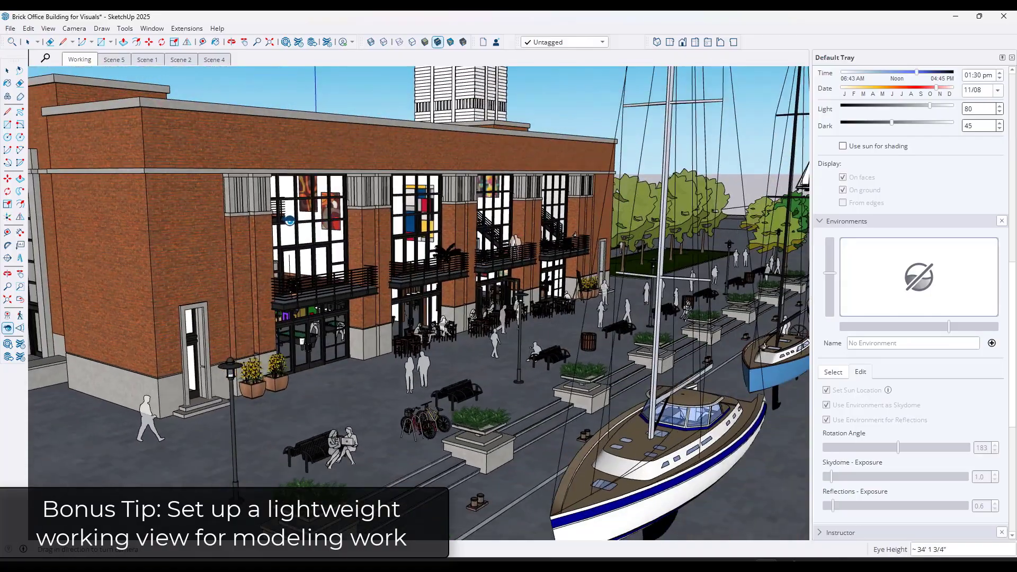
middle_click_drag(289, 220, 418, 262)
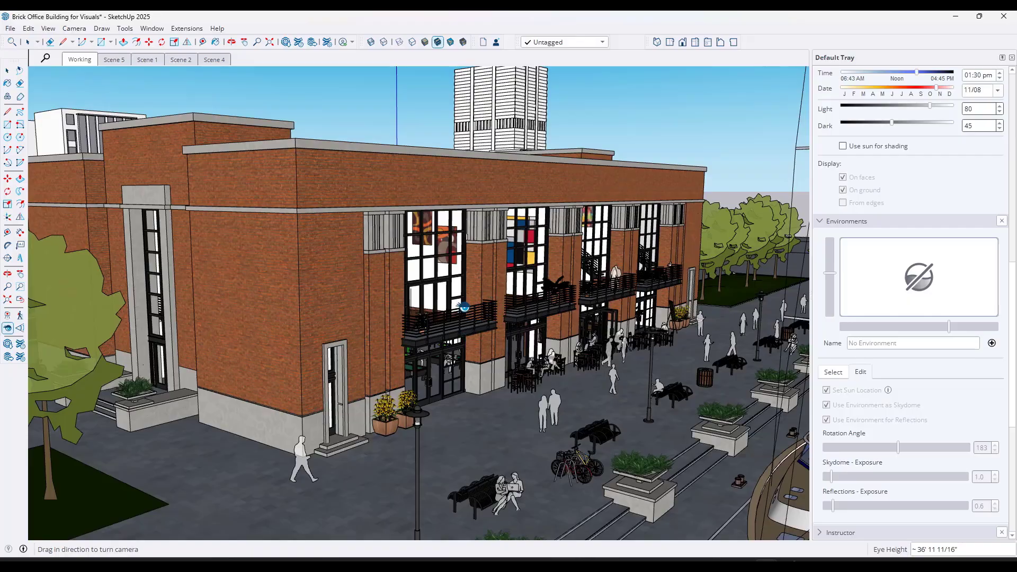
middle_click_drag(464, 306, 263, 323)
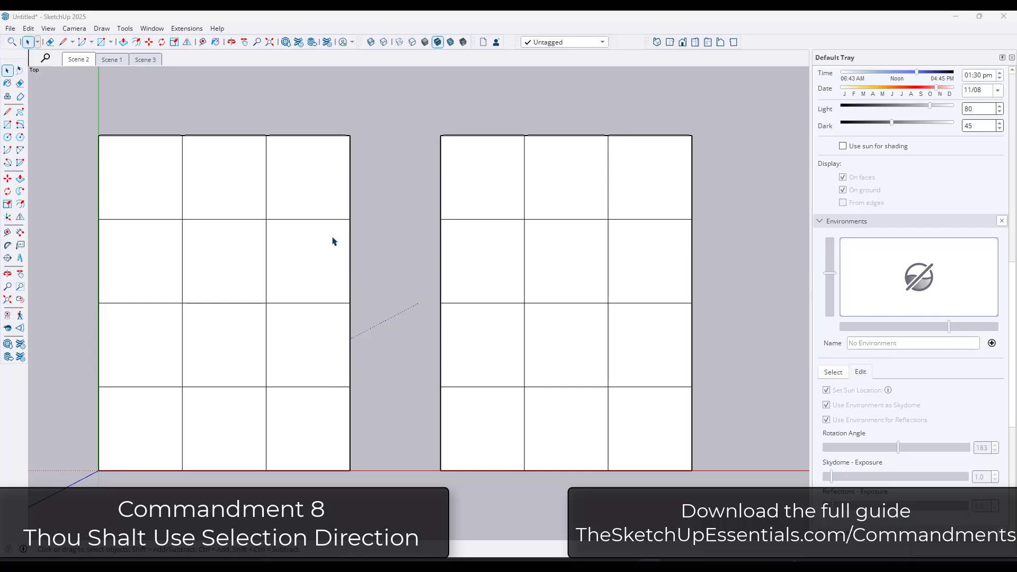
- Window-select across the left grid, capturing only the fully enclosed right-centre cells
left_click(379, 151)
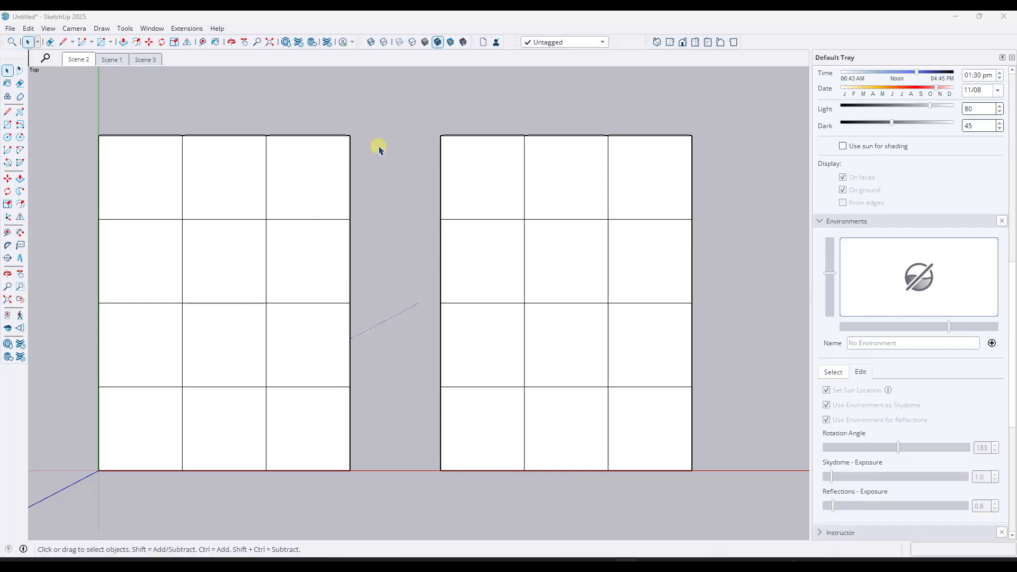
mouse_move(361, 119)
left_mouse_down()
mouse_move(433, 198)
mouse_move(361, 116)
mouse_move(418, 209)
mouse_move(432, 193)
mouse_move(359, 111)
left_mouse_up()
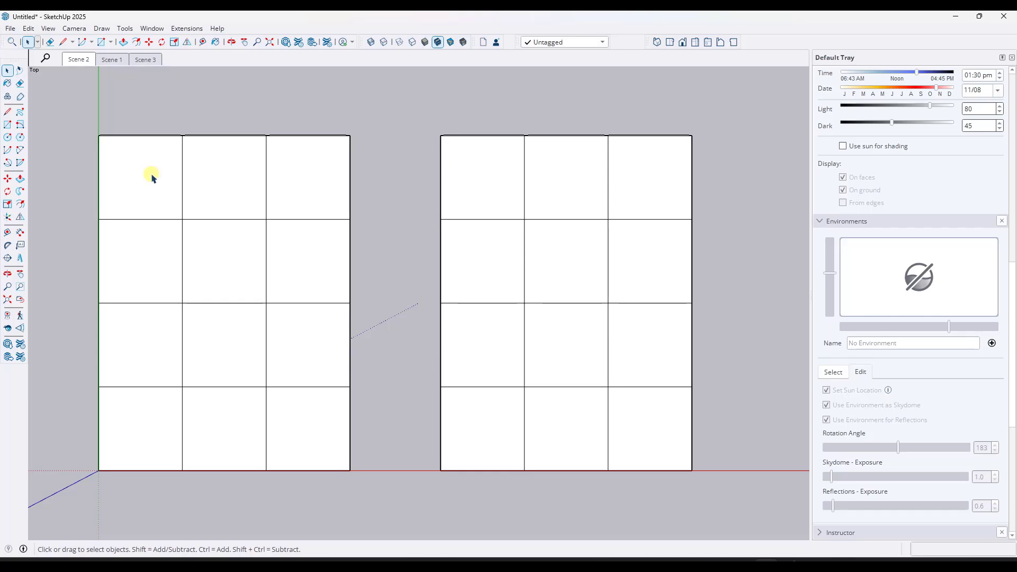
left_click_drag(151, 175, 382, 369)
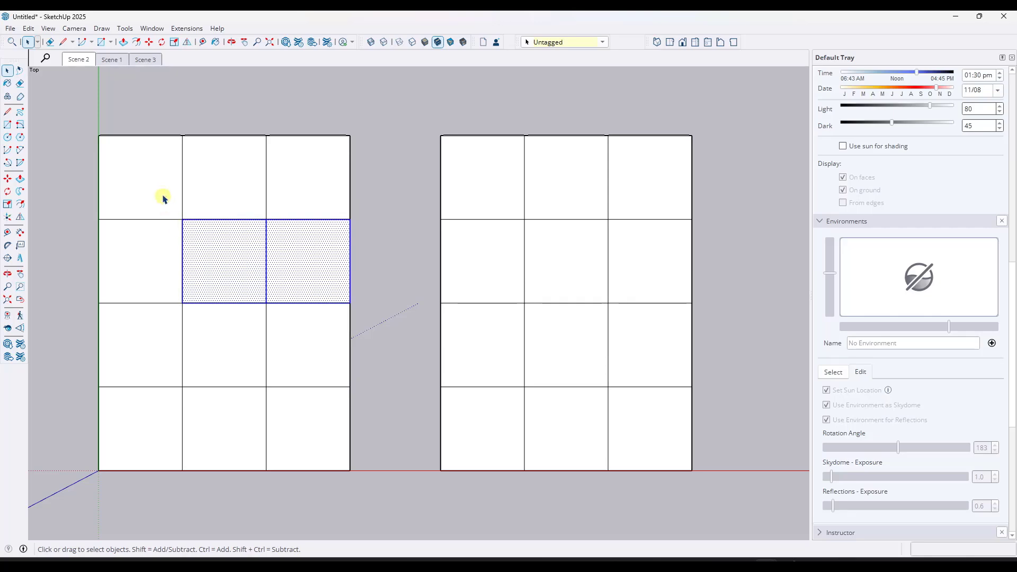
left_click_drag(152, 179, 376, 413)
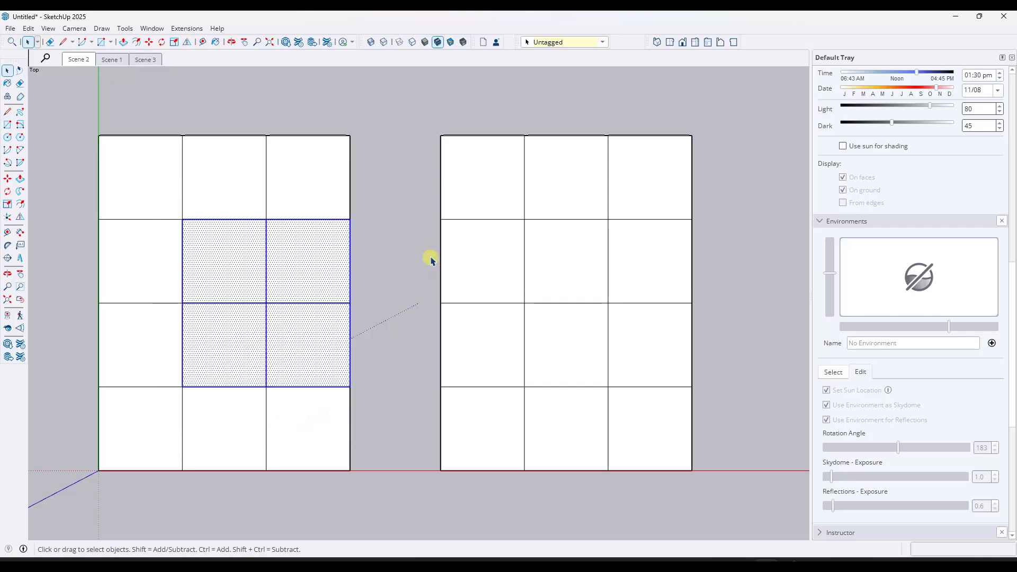
- Crossing-select the whole right grid, then window-select the left grid's two middle-column cells
left_click_drag(718, 103, 506, 344)
left_click_drag(506, 344, 505, 342)
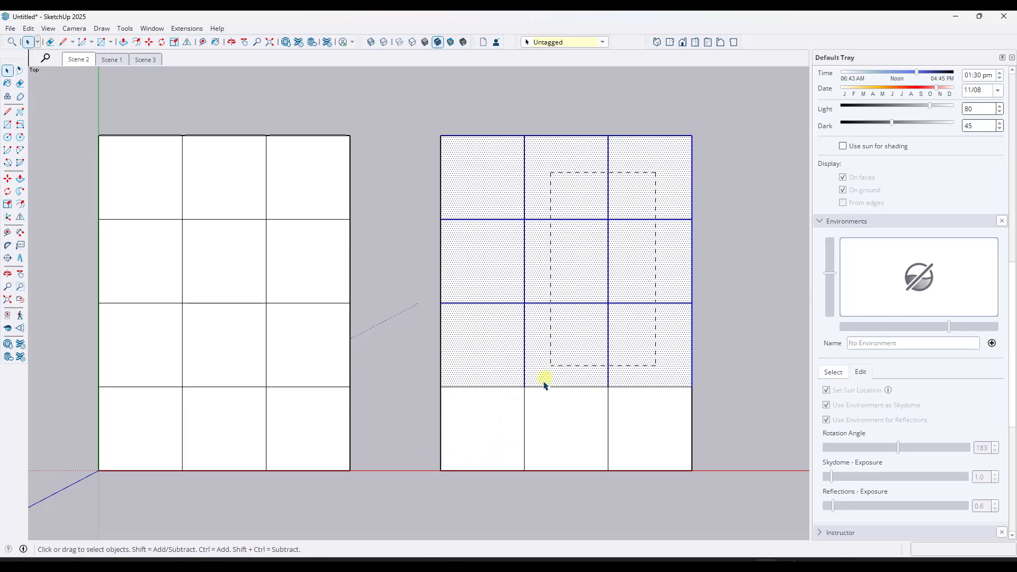
left_click_drag(493, 428, 494, 426)
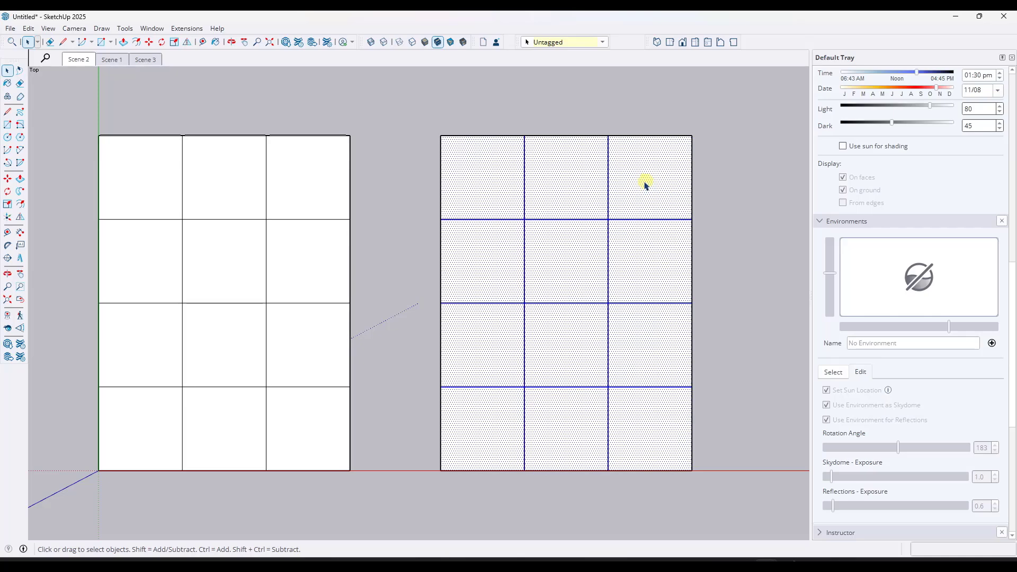
left_click_drag(135, 173, 325, 438)
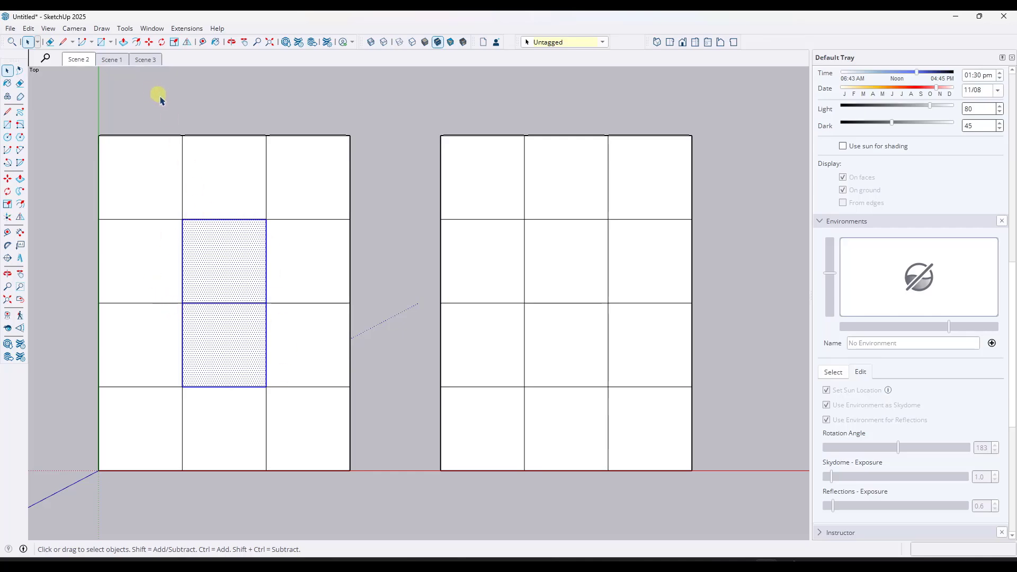
- From Scene 1, window-select the six enclosed cubes, crossing-select touched cubes, then show Scene 3
left_click(104, 60)
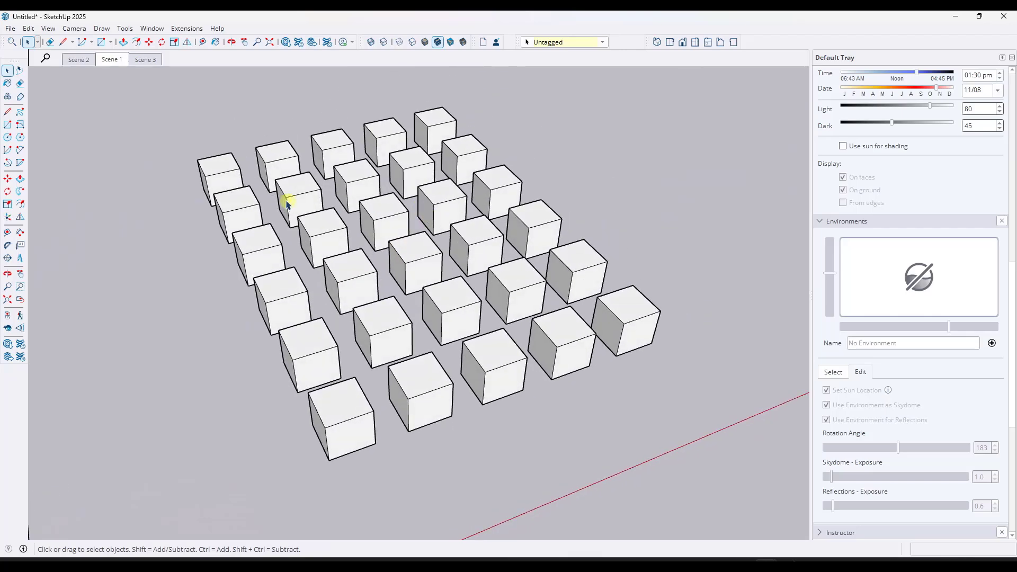
left_click_drag(249, 170, 484, 323)
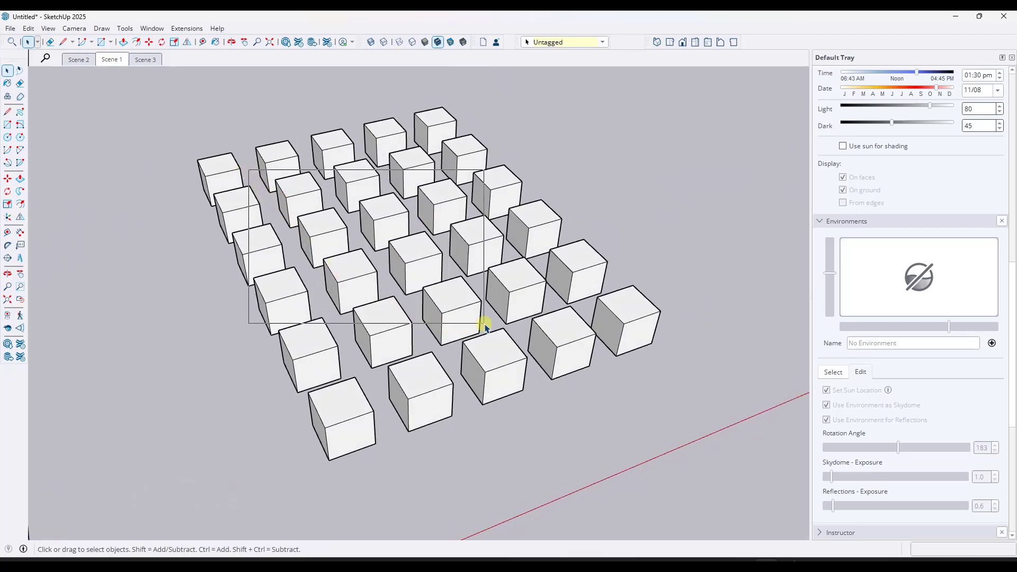
left_click_drag(484, 323, 484, 323)
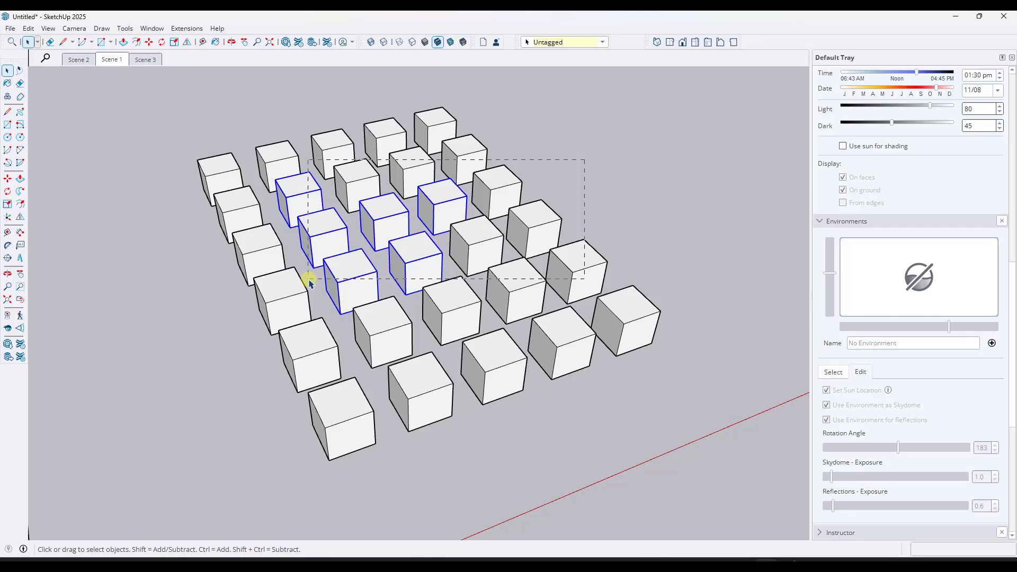
left_click_drag(309, 280, 309, 281)
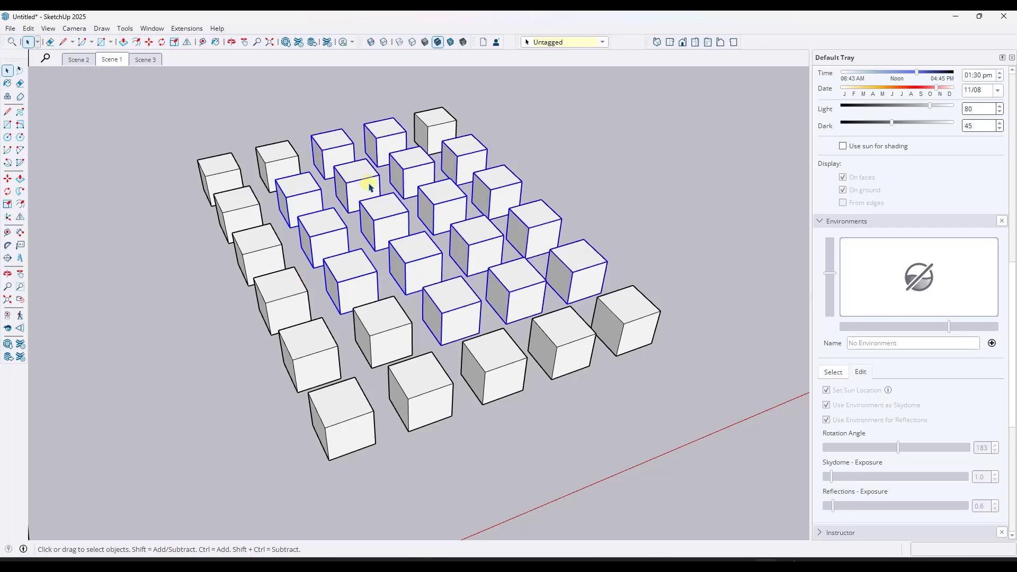
left_click(142, 58)
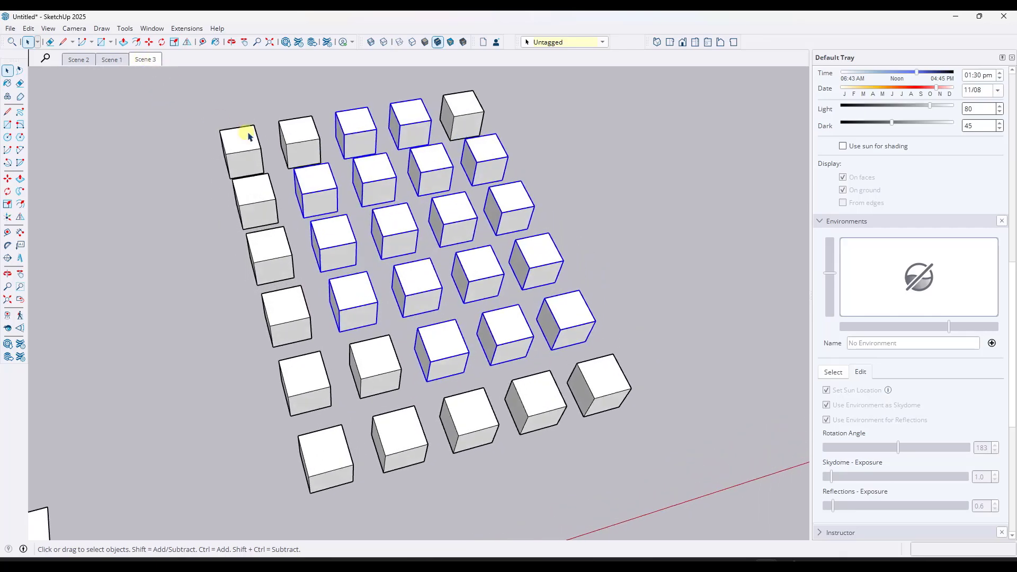
- With Lasso Select, clear the selection and lasso two irregular groups of cubes in turn
left_click(20, 70)
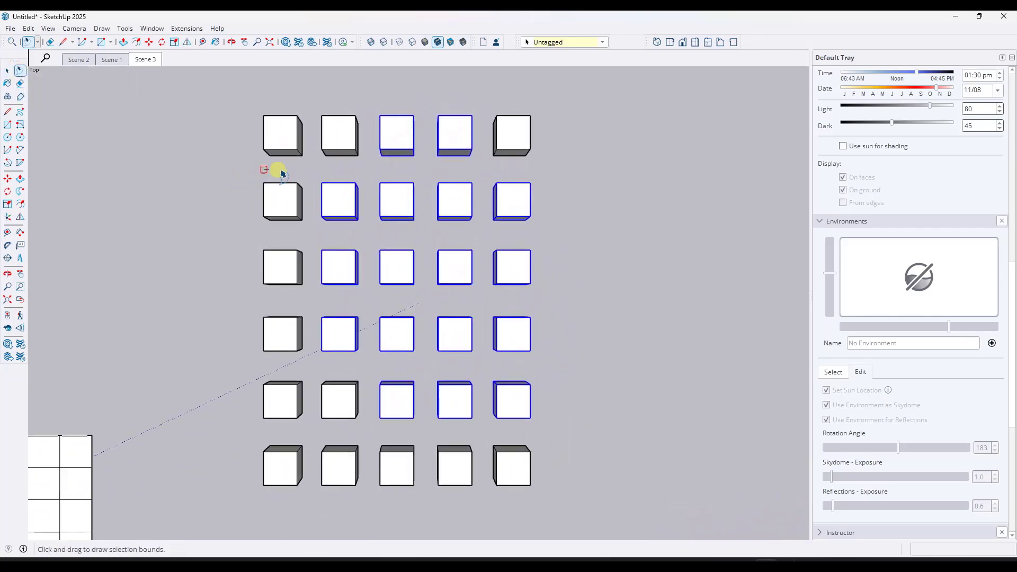
left_click(282, 173)
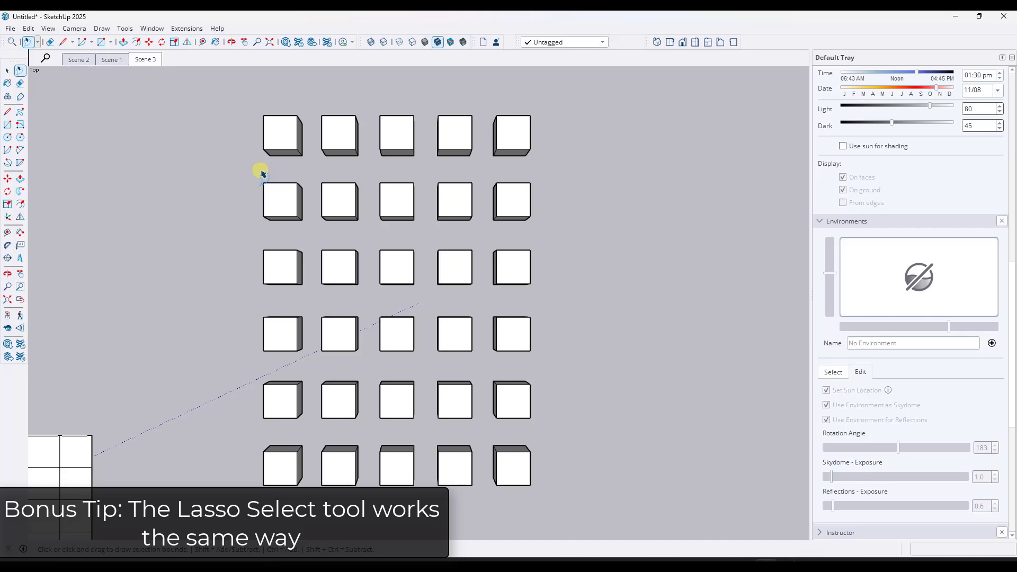
mouse_move(261, 172)
left_mouse_down()
mouse_move(339, 170)
mouse_move(363, 197)
mouse_move(363, 227)
mouse_move(431, 243)
mouse_move(456, 270)
mouse_move(456, 402)
mouse_move(429, 448)
mouse_move(332, 423)
mouse_move(281, 332)
mouse_move(268, 185)
left_mouse_up()
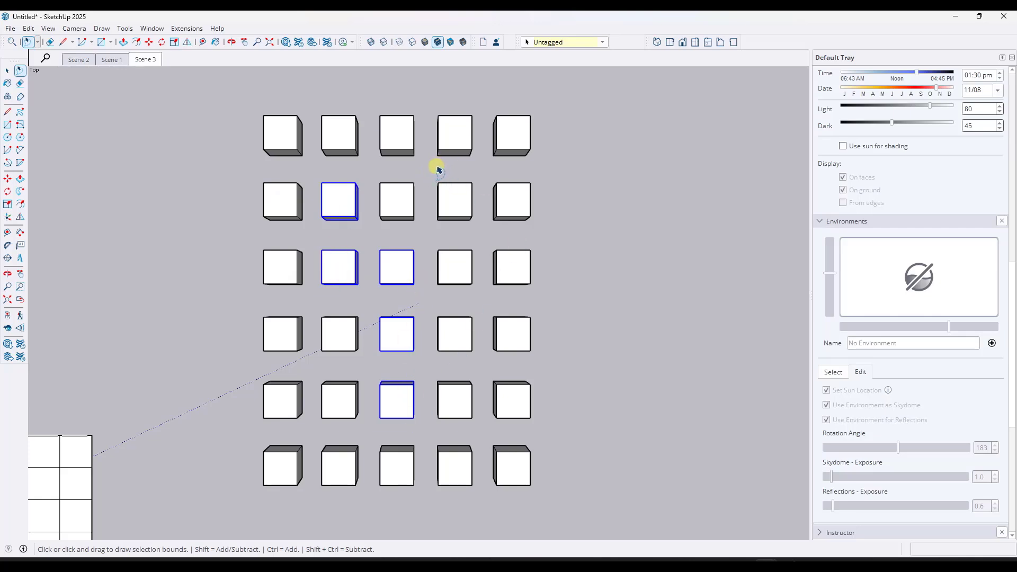
left_click(566, 180)
mouse_move(578, 175)
left_mouse_down()
mouse_move(374, 186)
mouse_move(365, 224)
mouse_move(371, 343)
mouse_move(397, 340)
mouse_move(397, 406)
mouse_move(451, 400)
mouse_move(471, 474)
mouse_move(514, 472)
mouse_move(515, 332)
mouse_move(563, 312)
left_mouse_up()
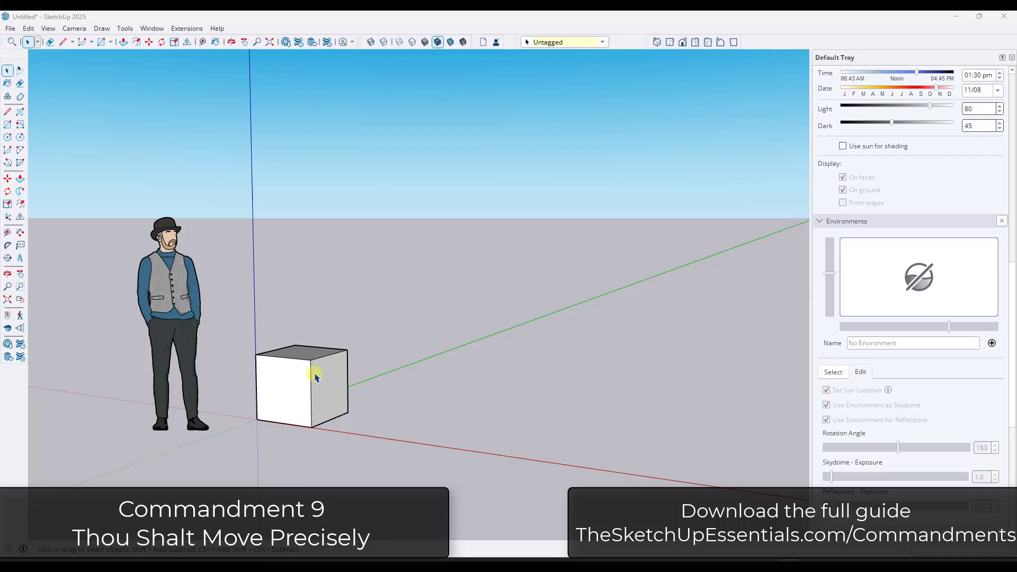
middle_click_drag(318, 374, 303, 394)
left_click(308, 397)
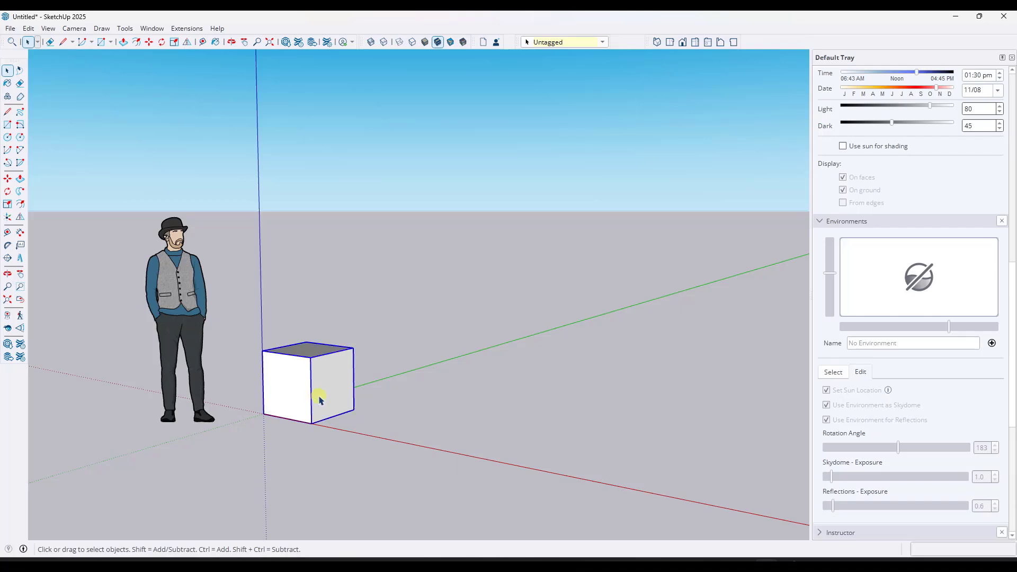
key("m")
left_click(264, 416)
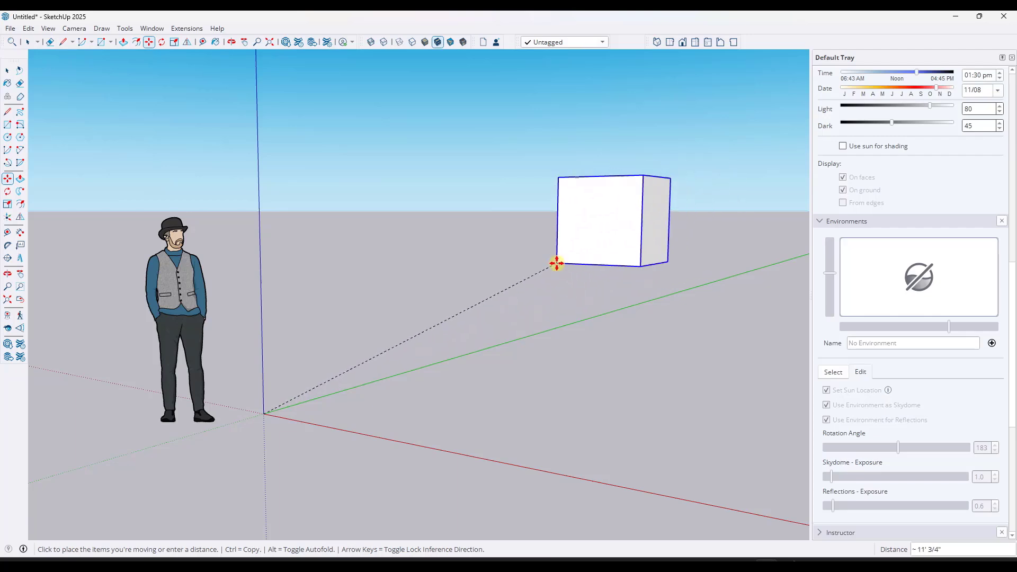
left_click(556, 263)
middle_click_drag(663, 220, 681, 322)
key("space")
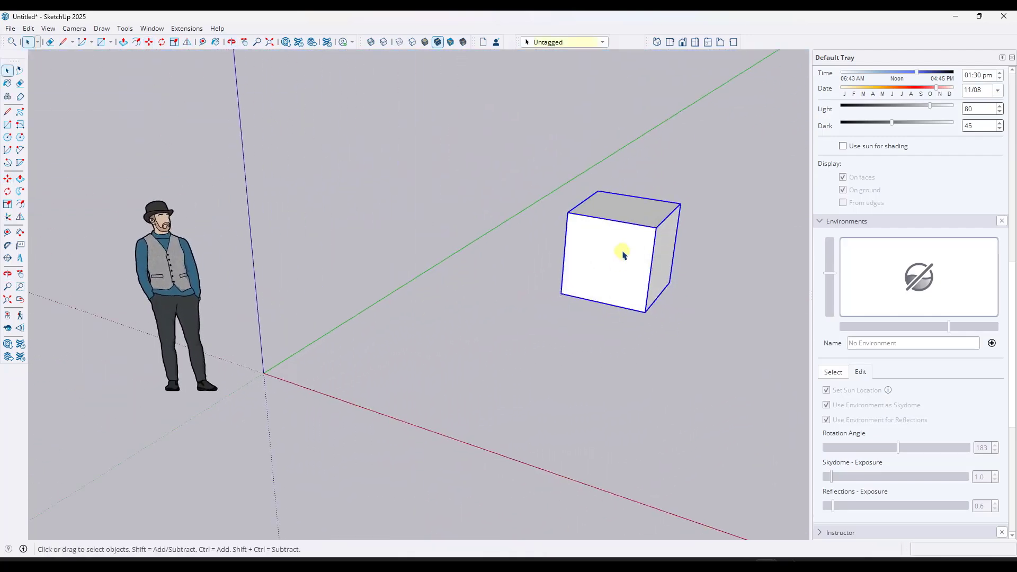
key("ctrl+z")
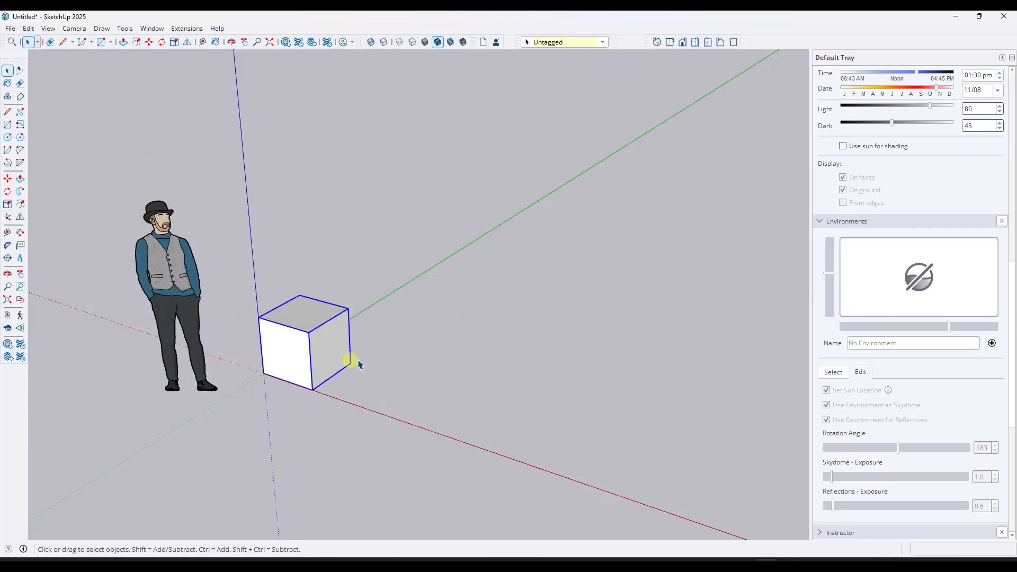
key("m")
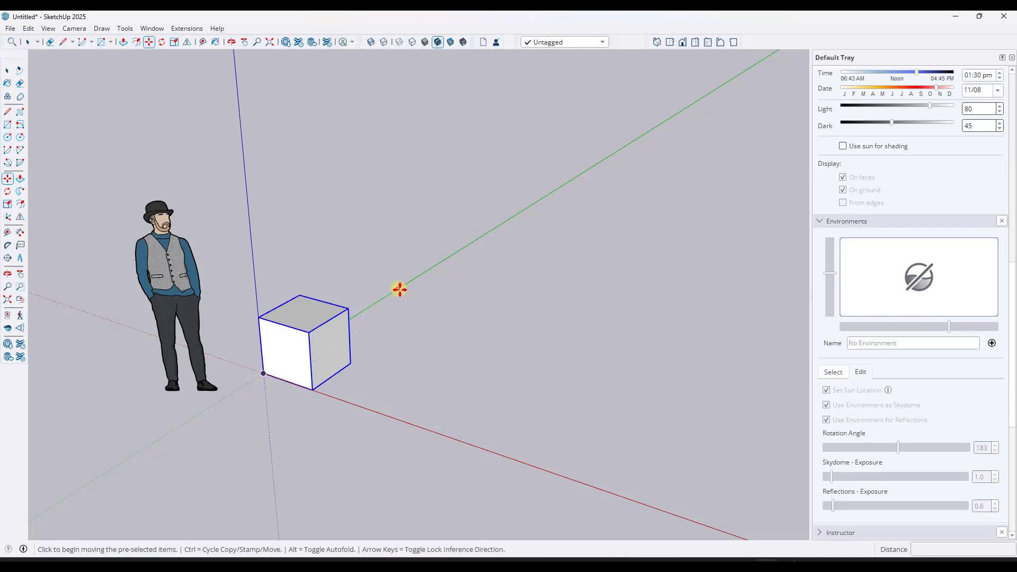
key("space")
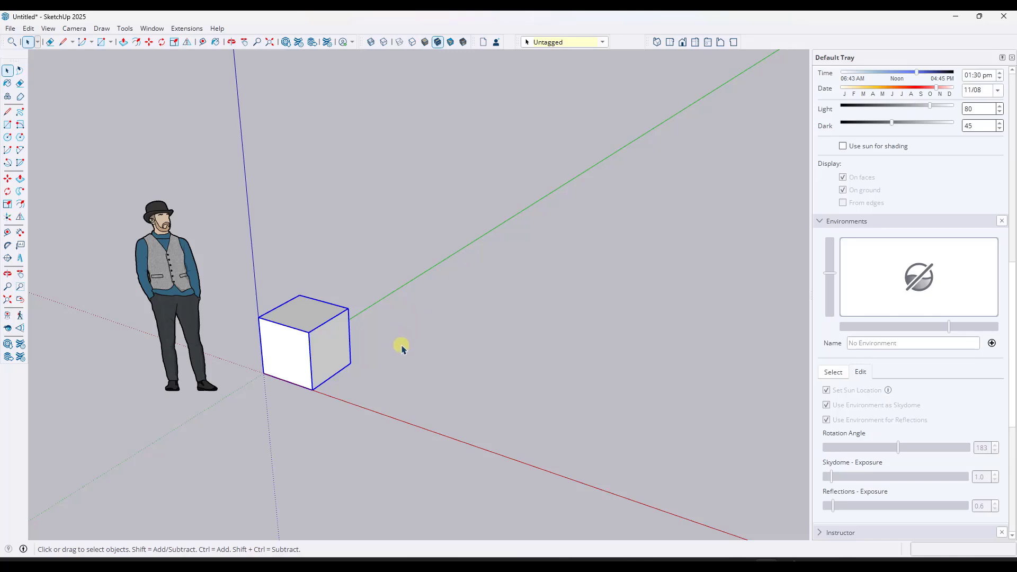
- Move the cube 1 along the green axis from its bottom corner
key("m")
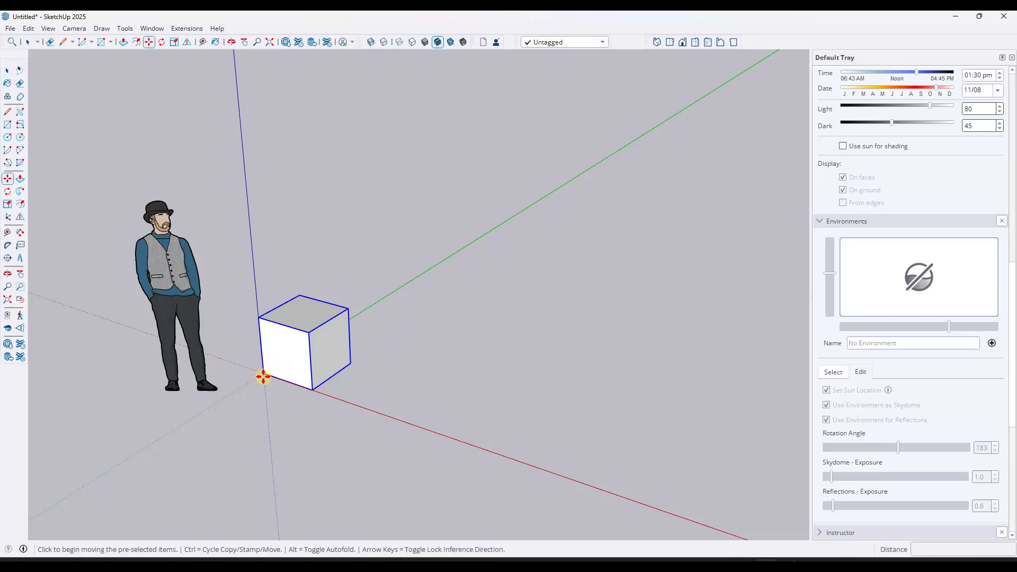
left_click(263, 373)
type("10'")
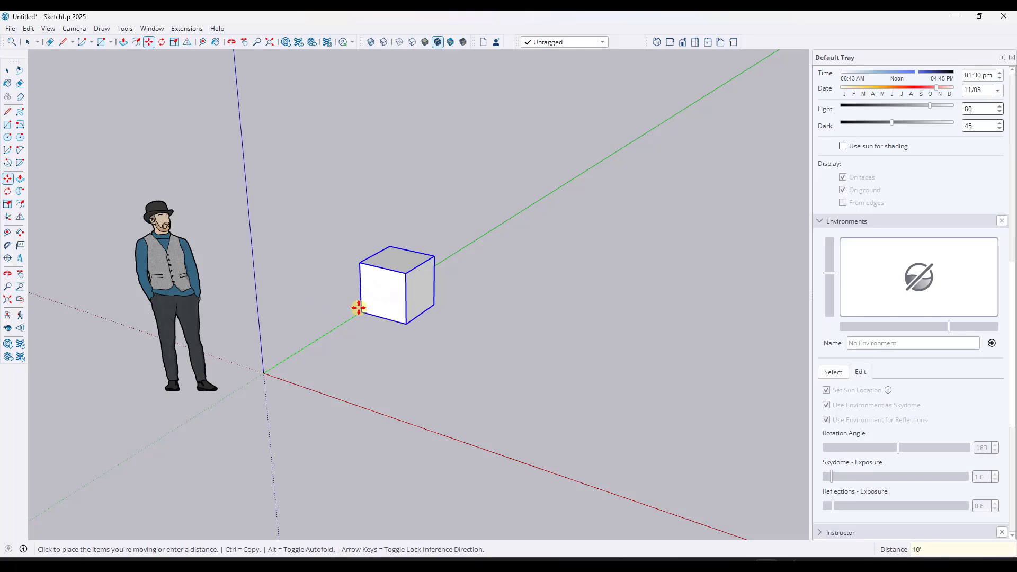
key("Return")
- Move the cube 5' along red, then lift it 8' along blue
left_click(425, 271)
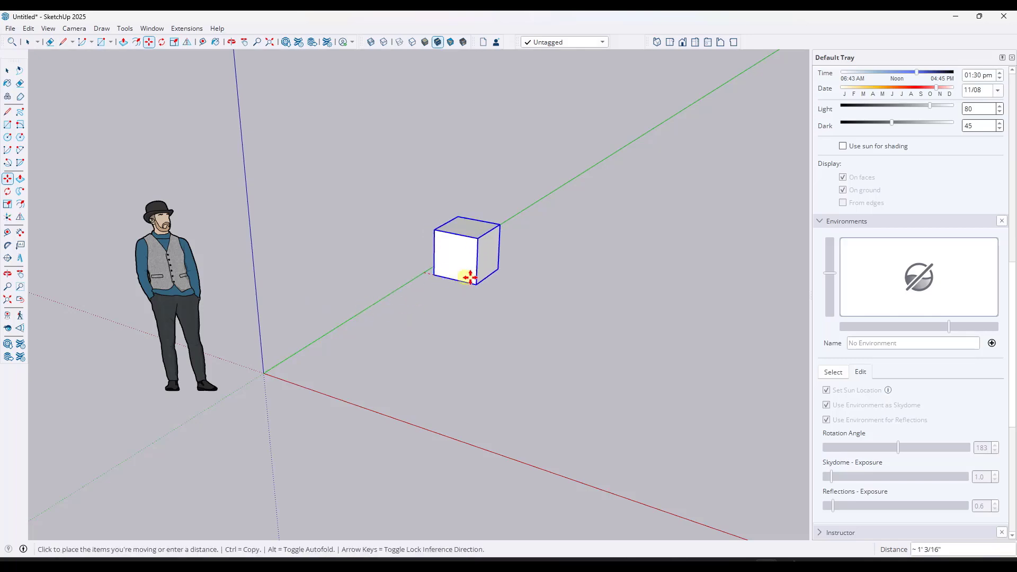
type("5")
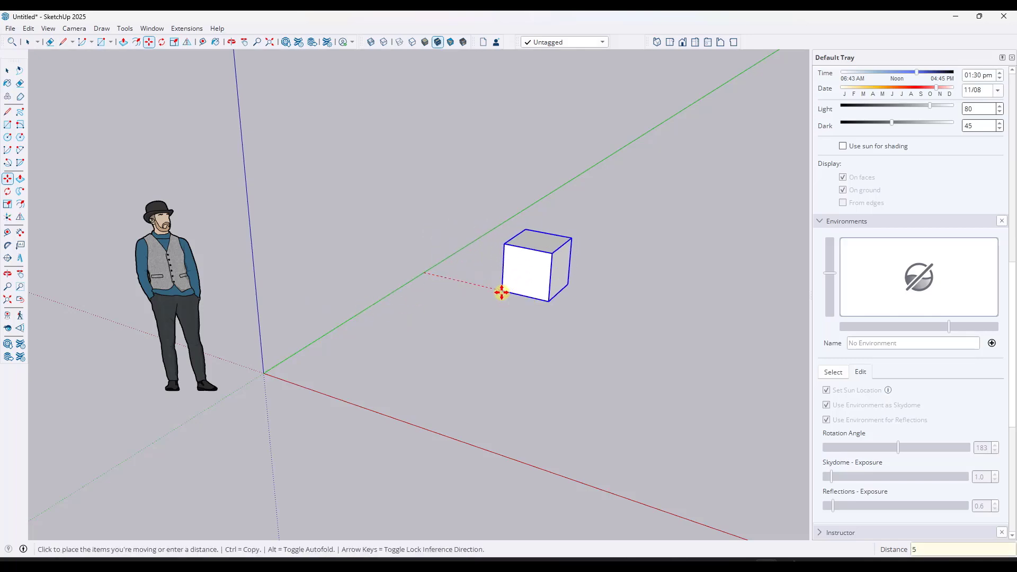
key("Return")
left_click(534, 297)
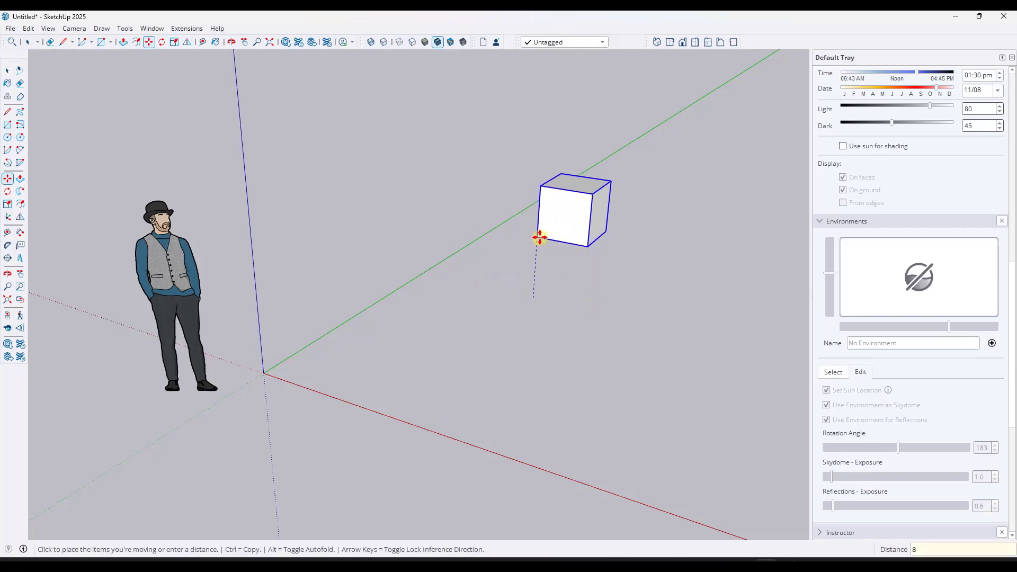
key("Return")
middle_click_drag(474, 364, 511, 325)
key("space")
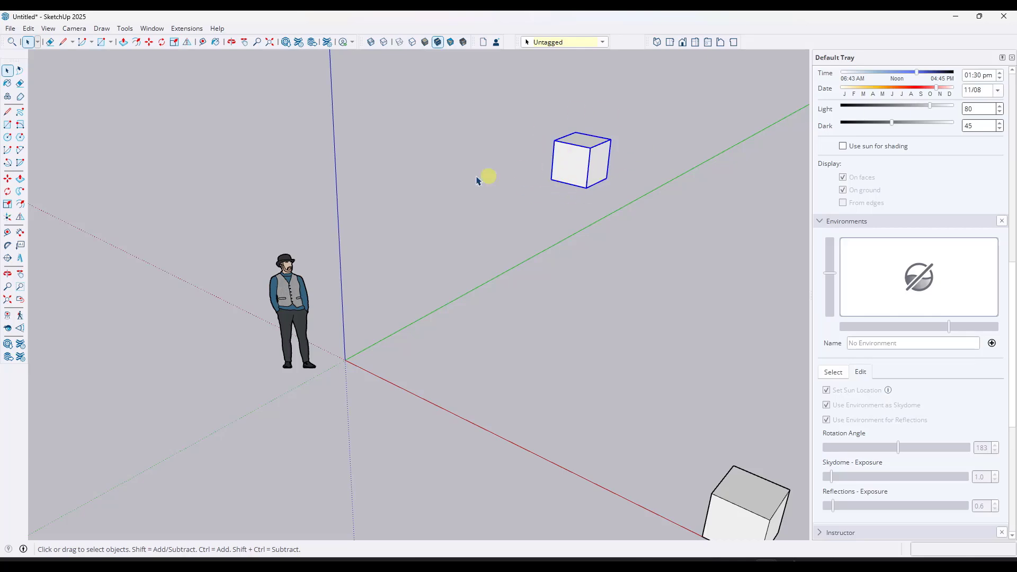
- Draw a helper line path from the ground cube's corner: 10', 5' along red, 5' up blue
scroll(297, 191, "down", 2)
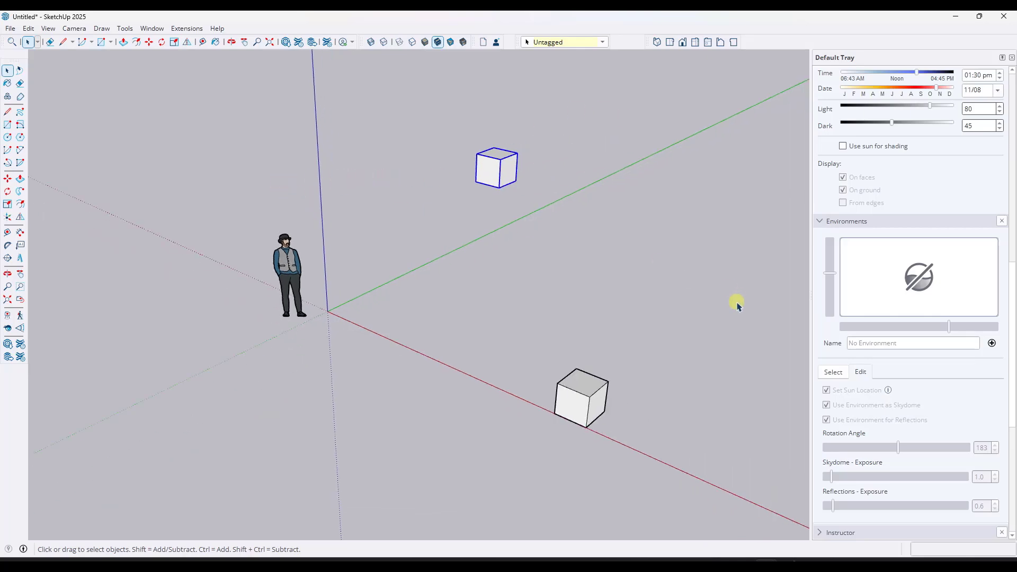
scroll(662, 275, "down", 1)
scroll(602, 265, "up", 3)
key("l")
middle_click_drag(498, 439, 404, 365)
left_click(391, 358)
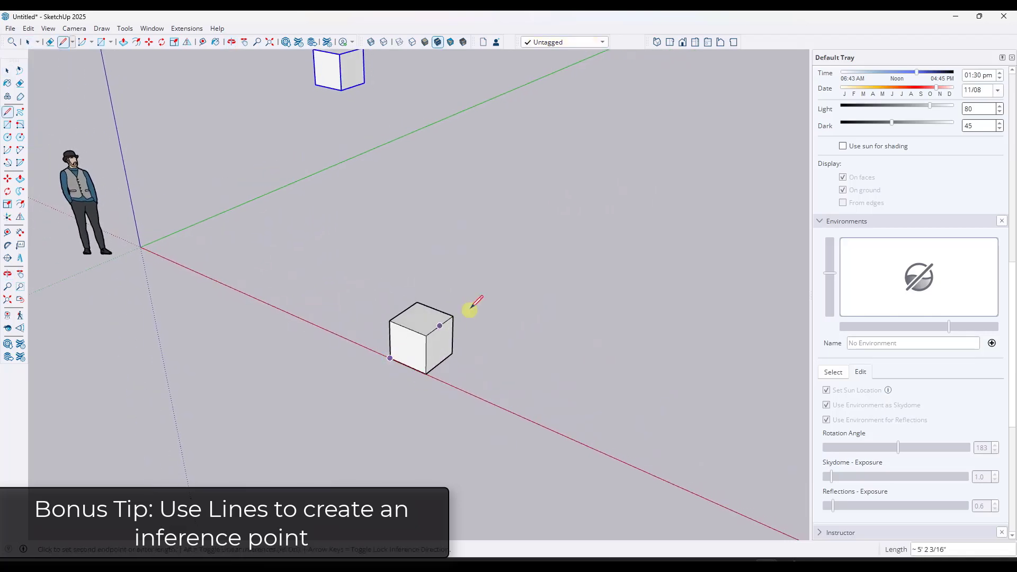
left_click(507, 274)
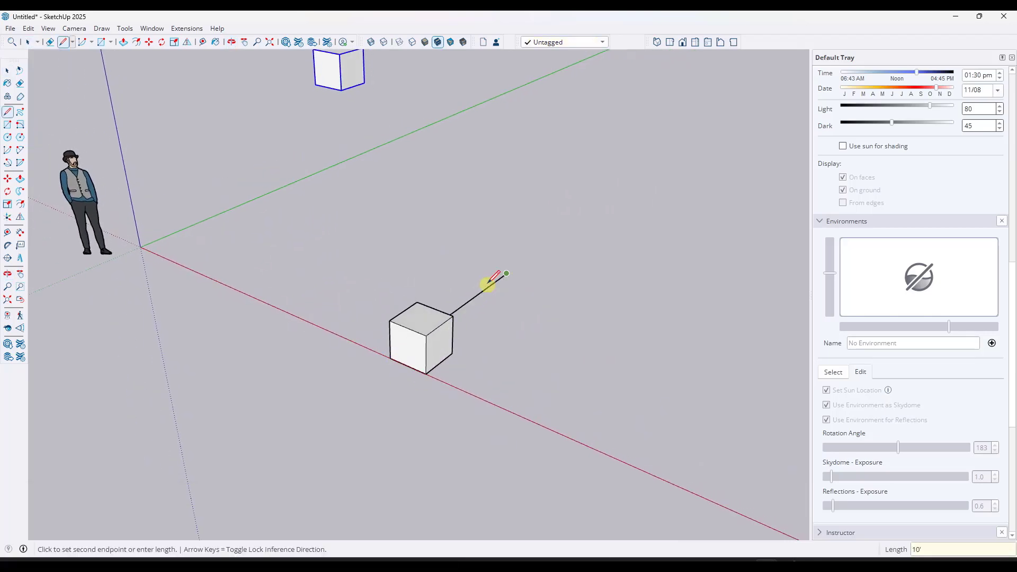
type("5'")
key("Return")
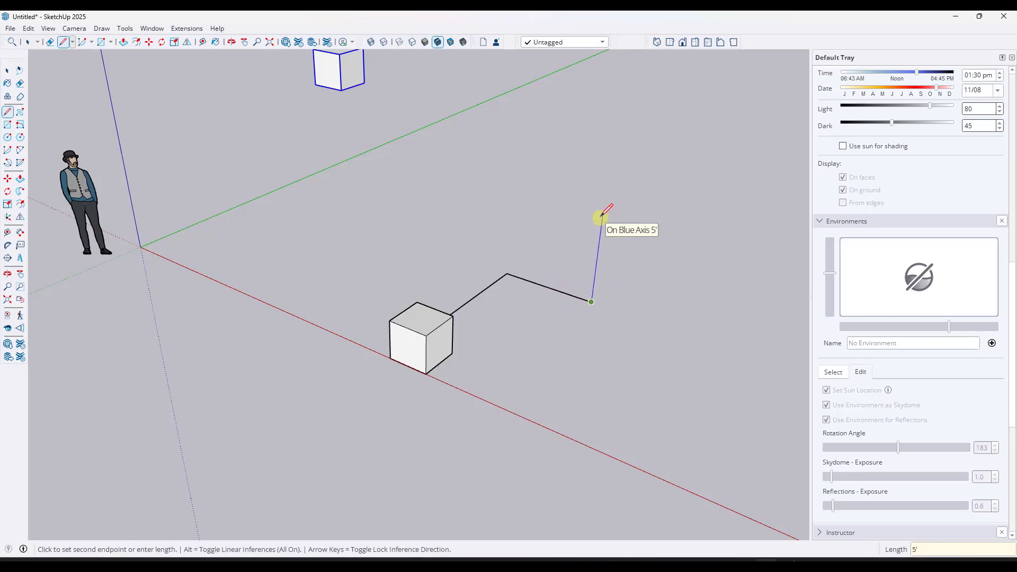
type("5'")
key("Return")
key("space")
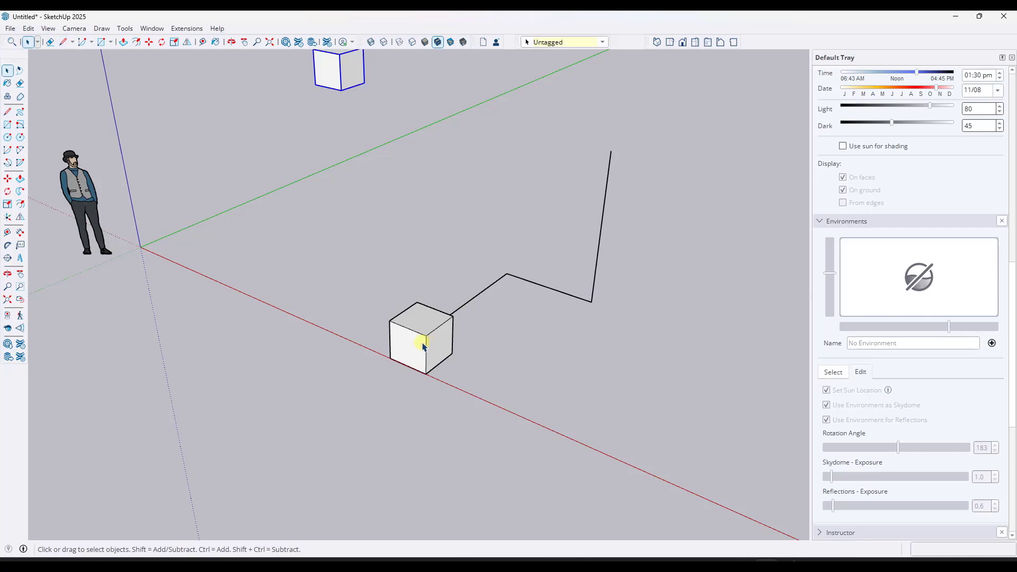
- Move the ground cube from its corner to the helper path's top endpoint
left_click(418, 347)
key("m")
left_click(387, 357)
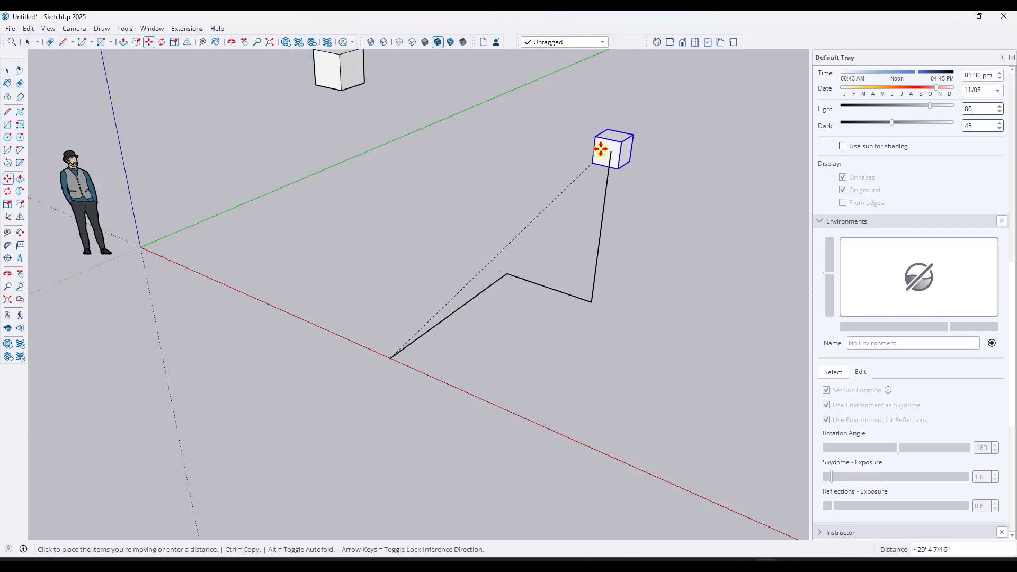
left_click(610, 151)
key("space")
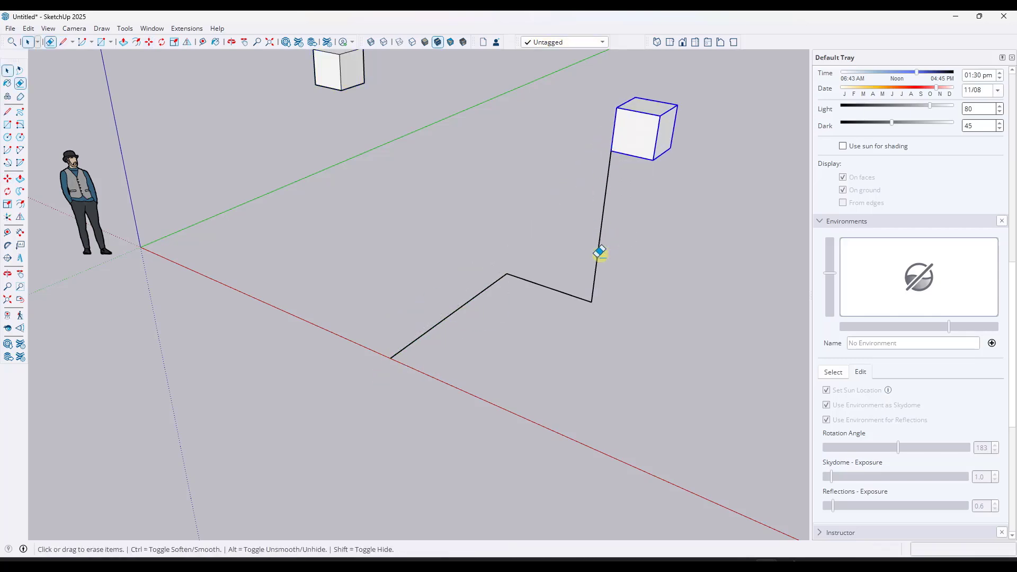
- Delete the entire helper line path
triple_click(401, 349)
key("Delete")
middle_click_drag(450, 295, 484, 291)
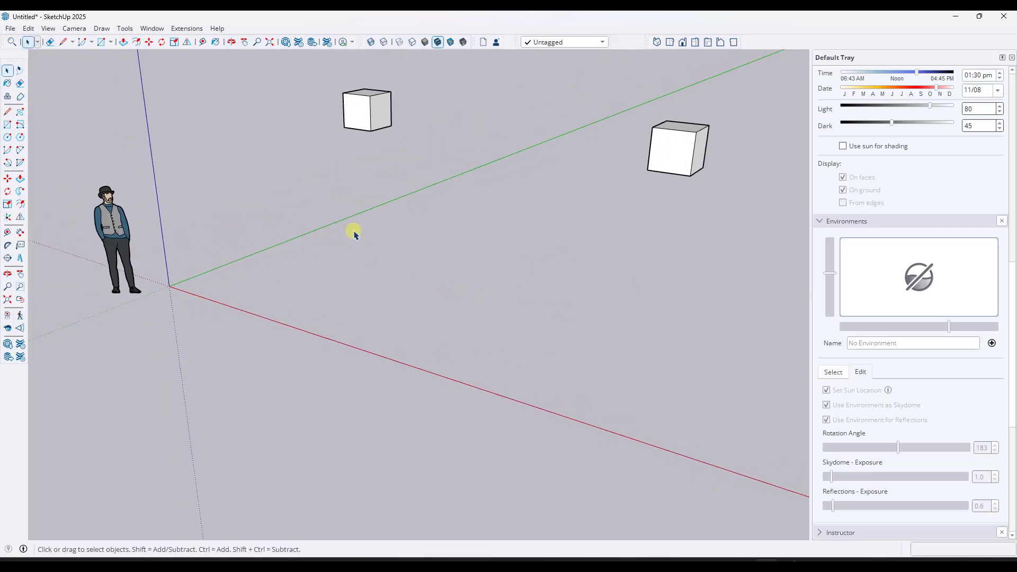
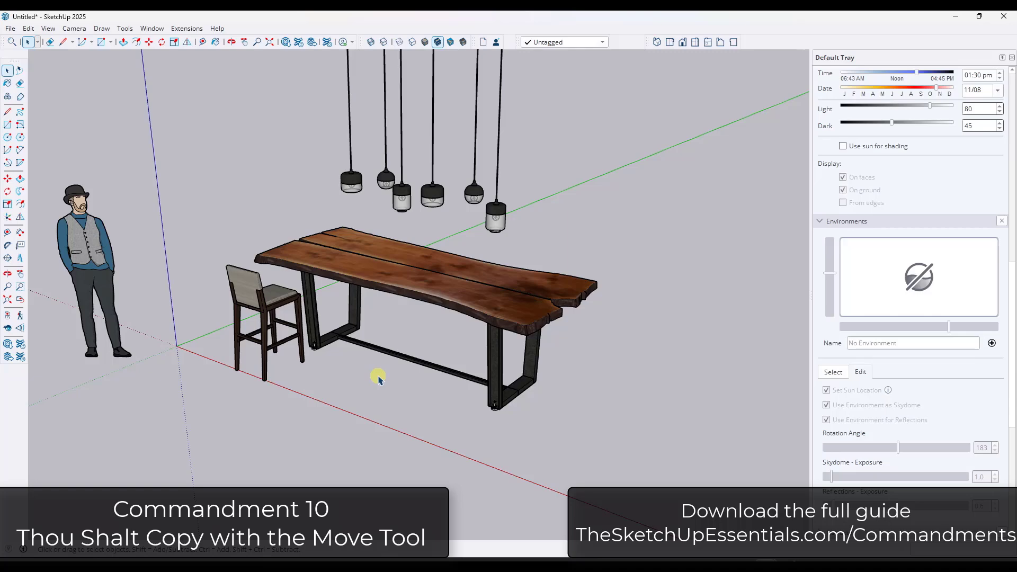
- Open the table group for editing, test-paste a stool copy, then delete it
double_click(260, 310)
left_click(260, 309)
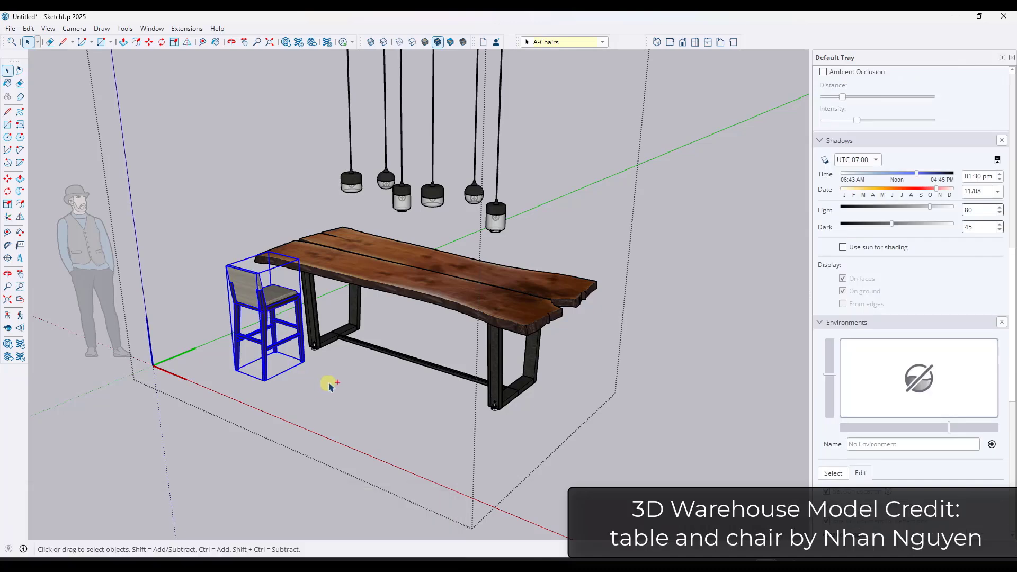
key("ctrl+c")
key("ctrl+v")
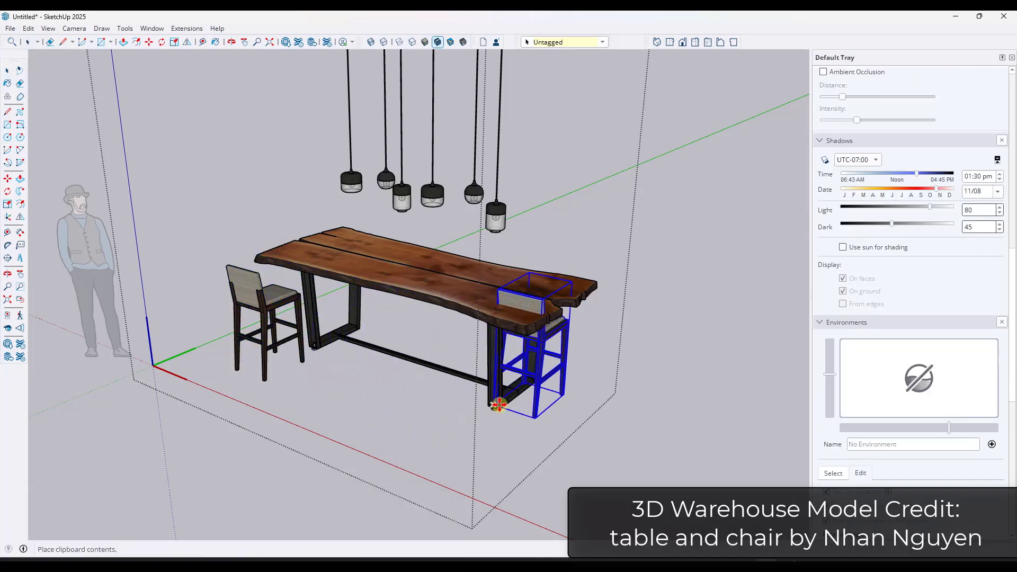
left_click(282, 410)
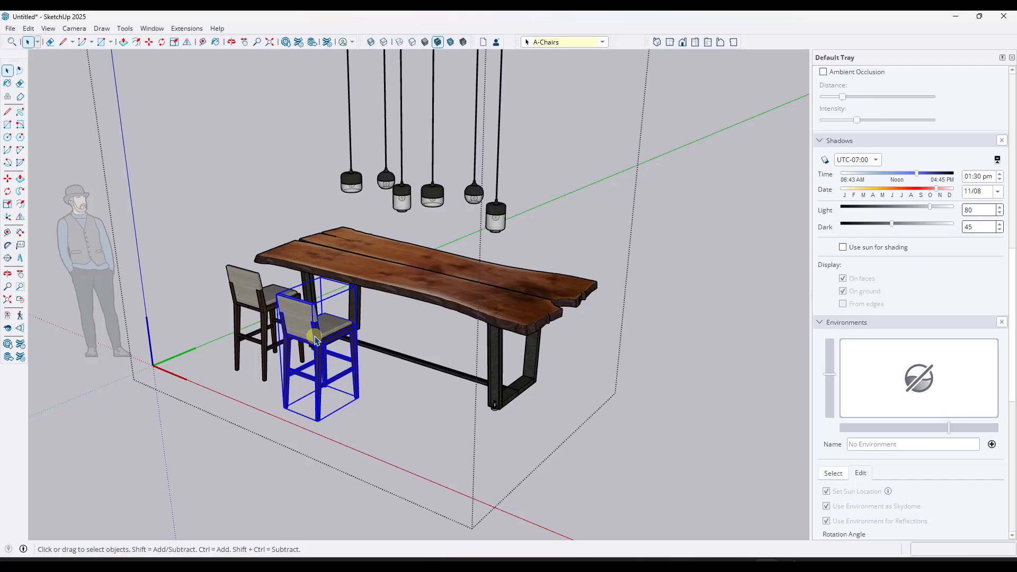
key("Delete")
scroll(316, 344, "up", 1)
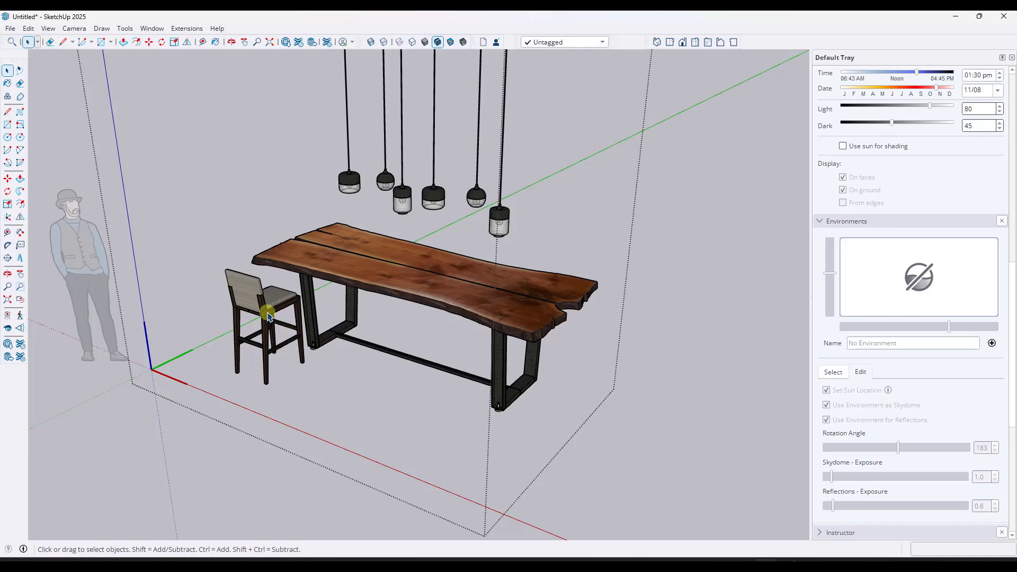
- Move-copy the bar stool from its bottom corner toward the table's far end
left_click(273, 335)
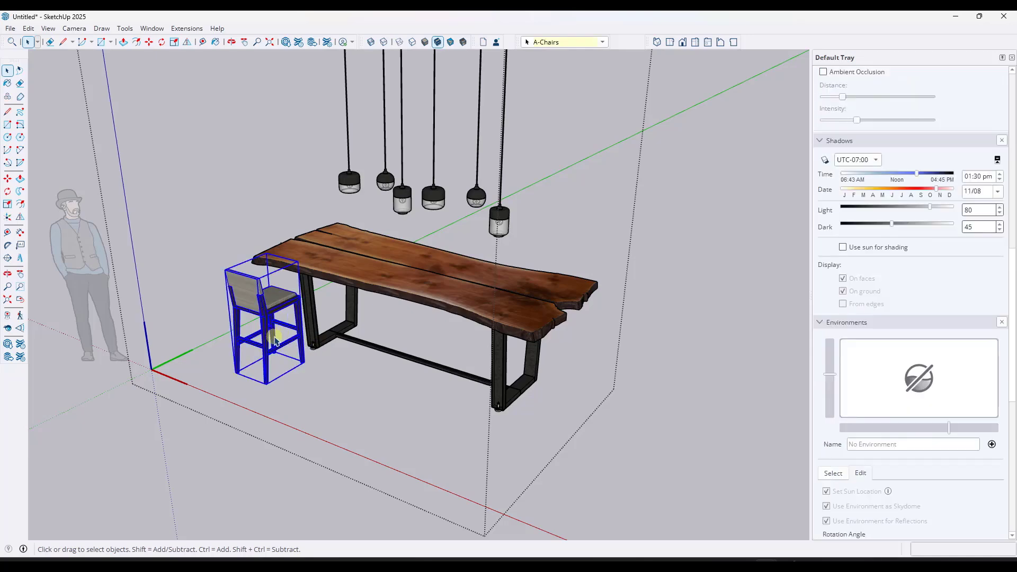
scroll(274, 339, "up", 2)
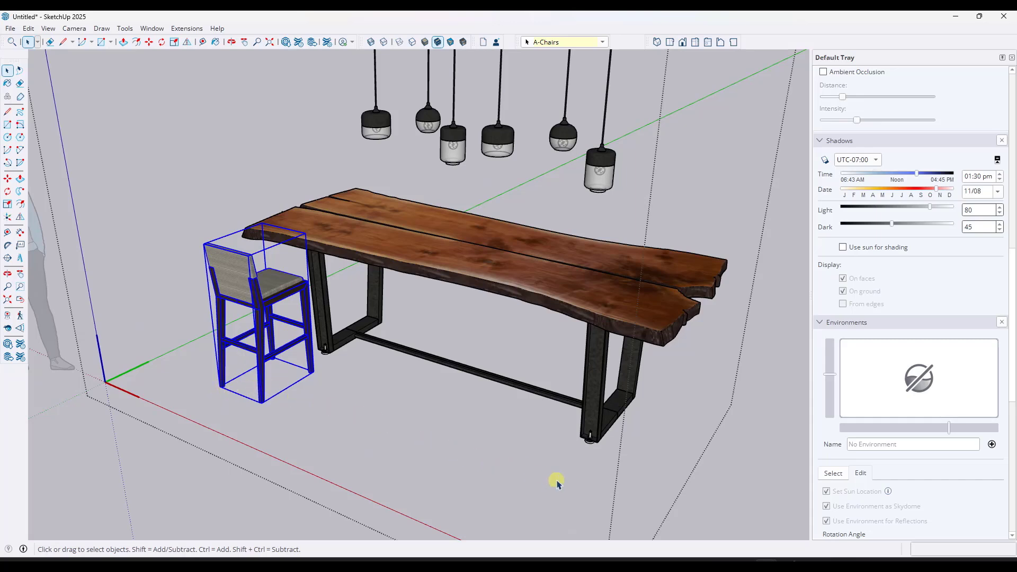
key("m")
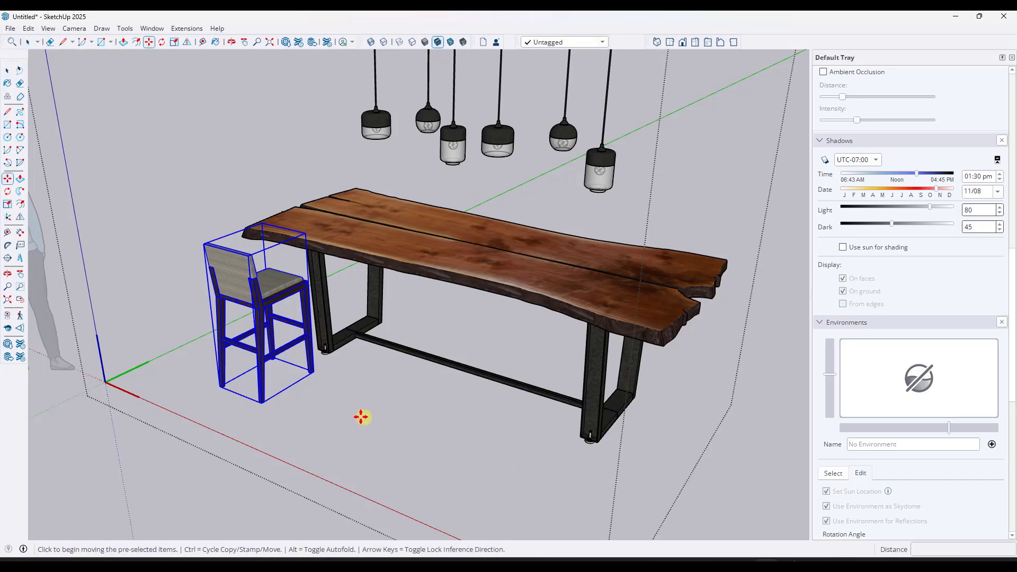
left_click(219, 388)
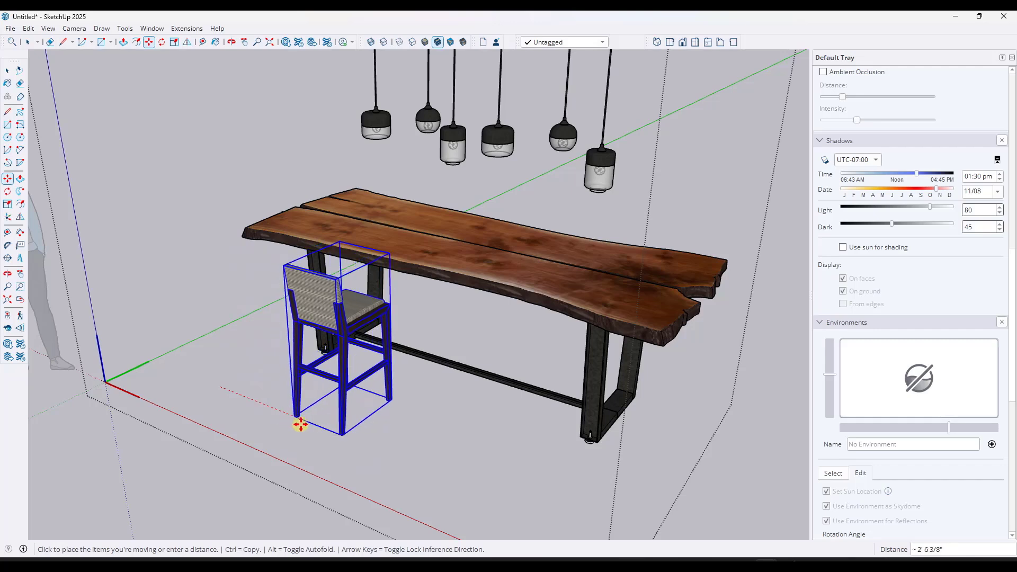
key("ctrl")
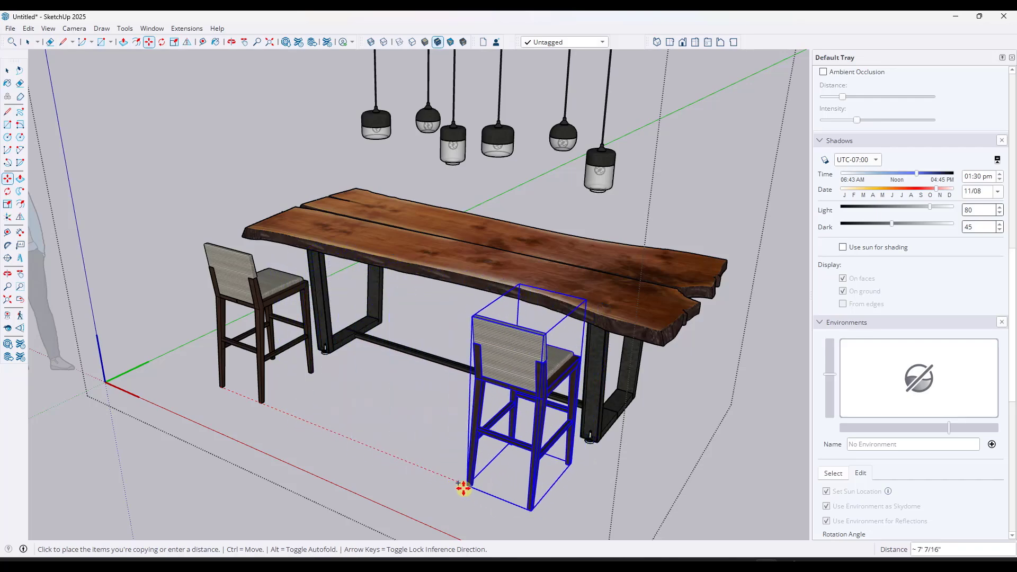
left_click(463, 485)
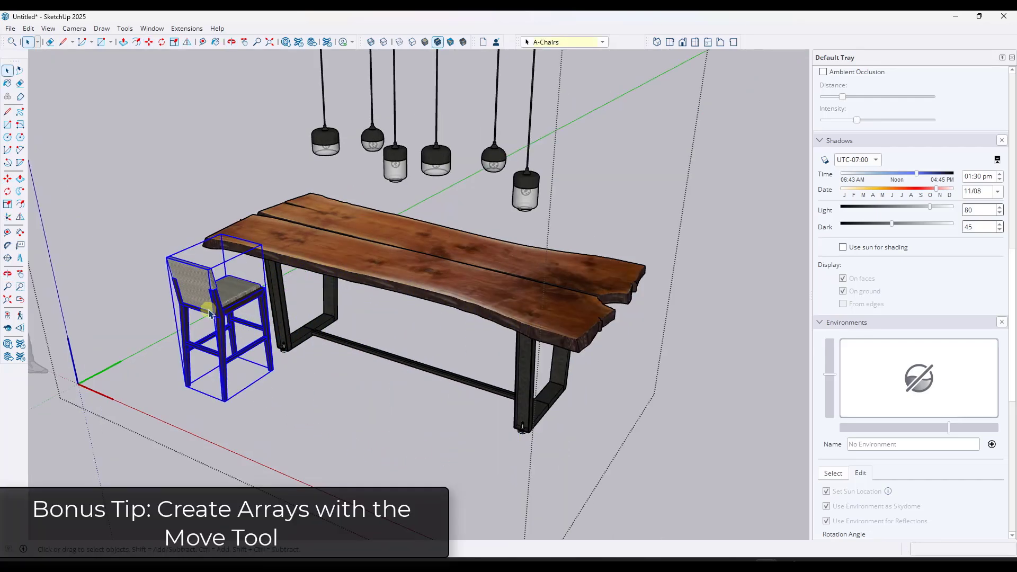
- Copy the bar stool 2' along the table's near side
key("m")
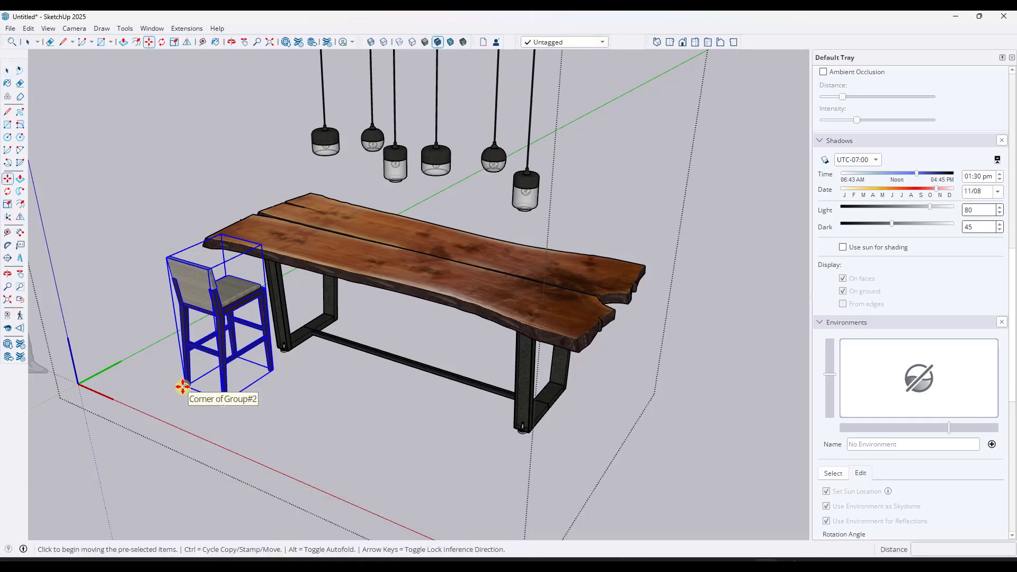
left_click(185, 386)
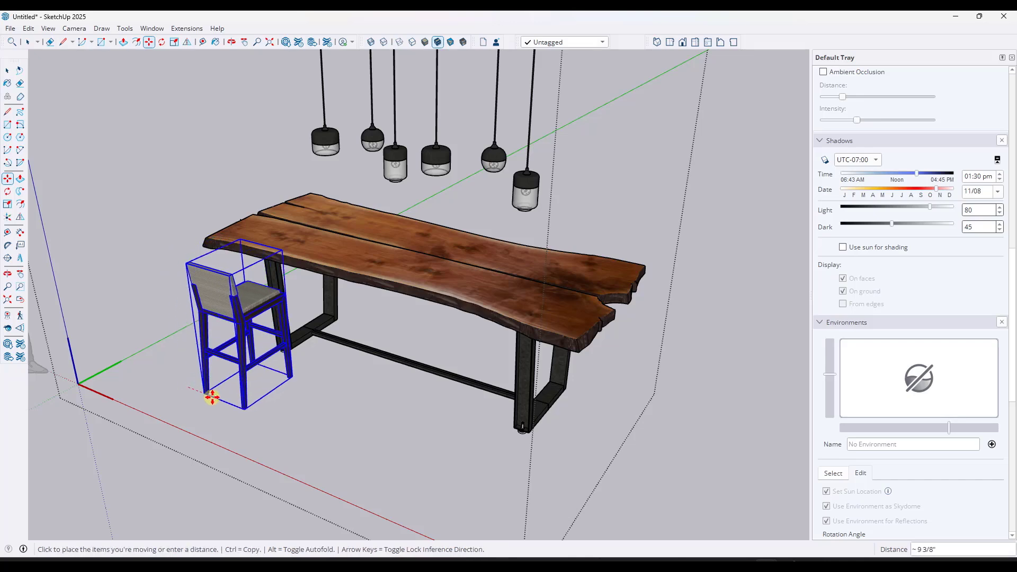
key("ctrl")
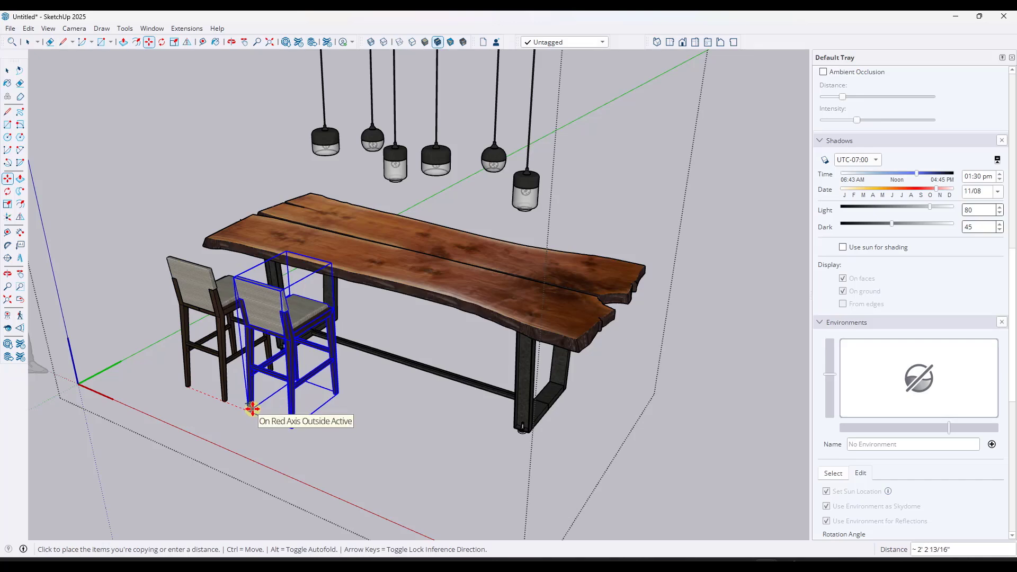
key("space")
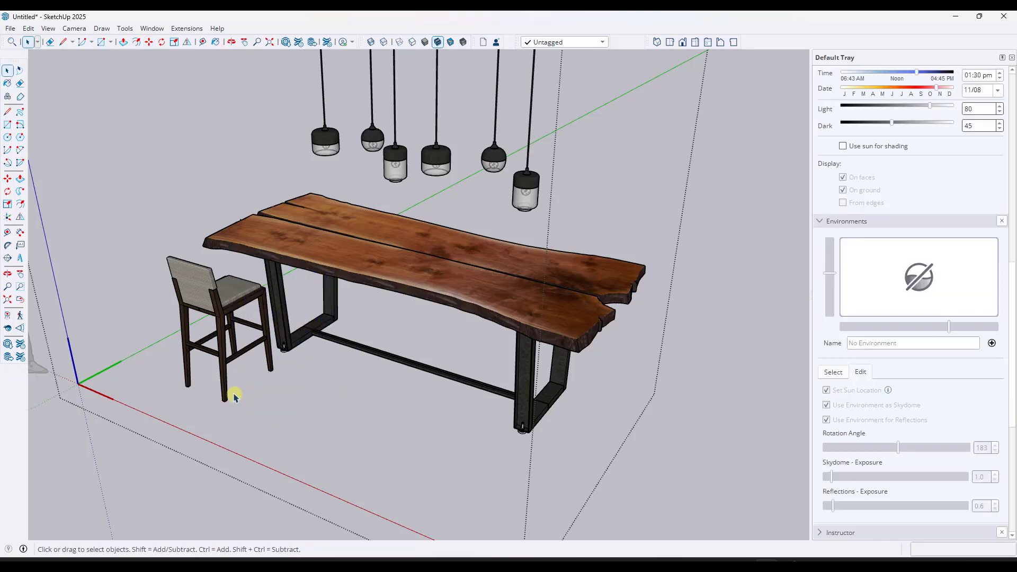
left_click(233, 398)
key("m")
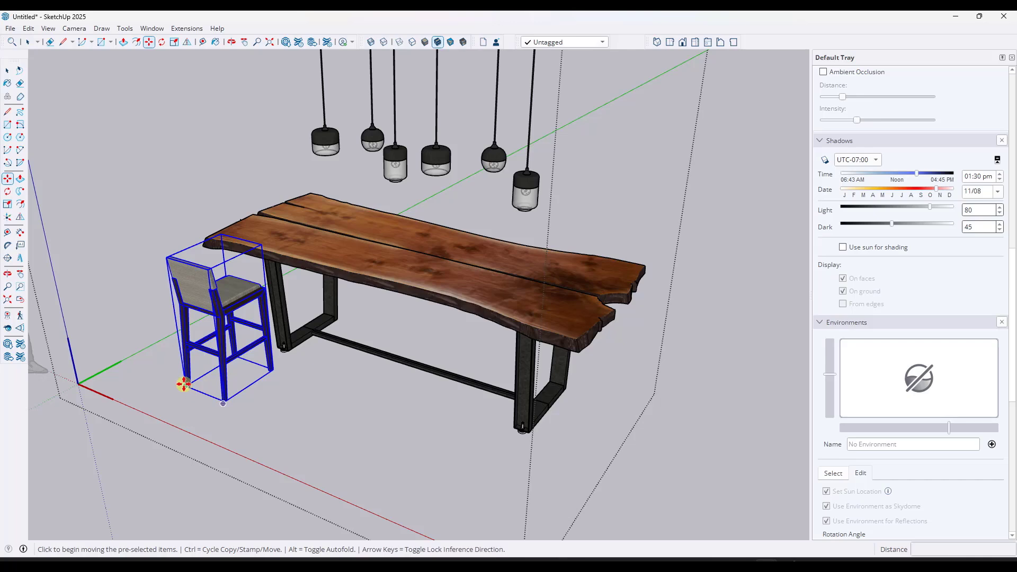
key("ctrl")
left_click(184, 384)
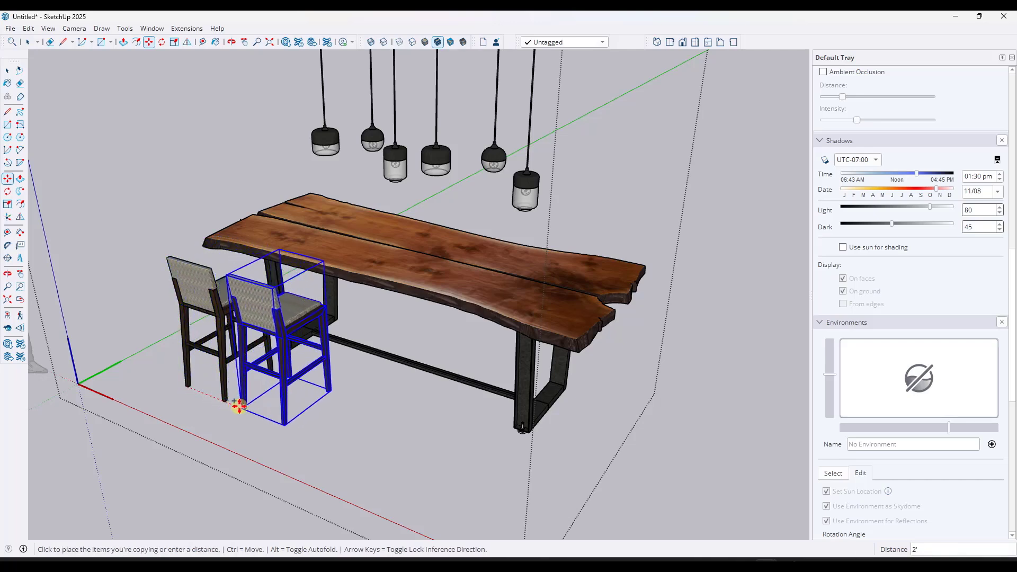
left_click(242, 407)
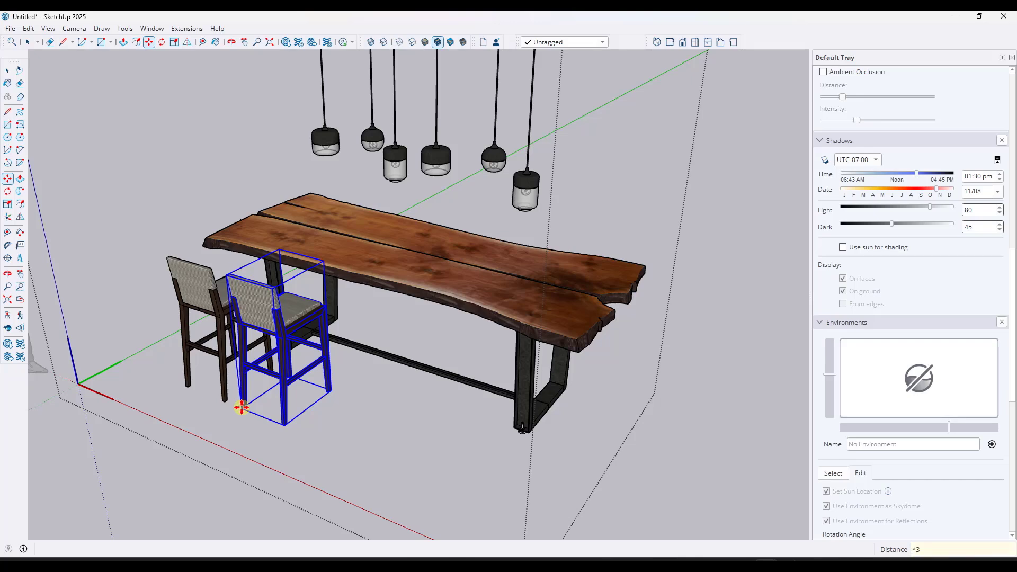
- Repeat the stool copy with a multiplier, trying *2, to get three more equal copies
key("Return")
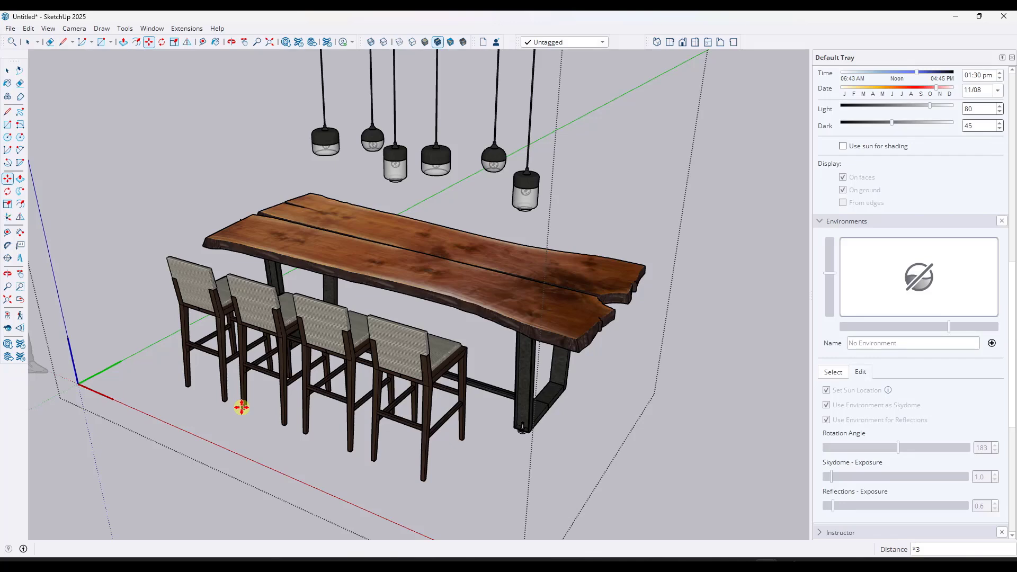
key("Return")
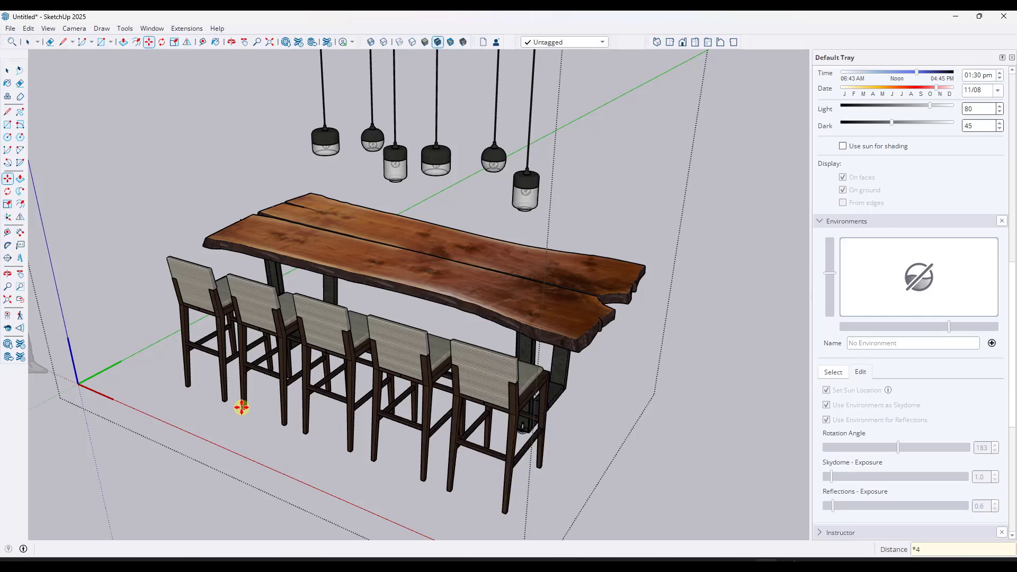
type("*2")
key("Return")
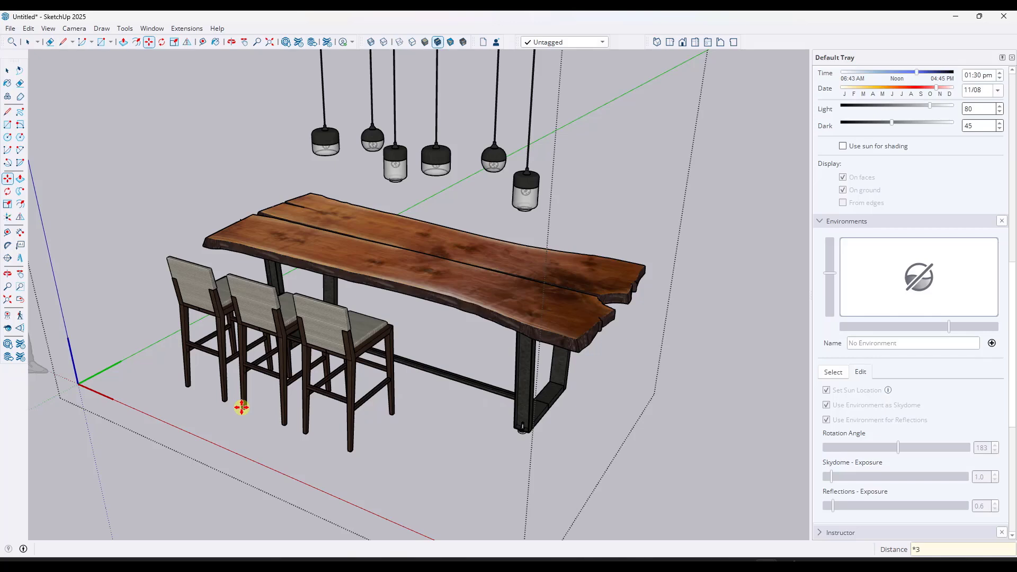
key("Return")
- Erase the three copied chairs and select the remaining bar chair
key("e")
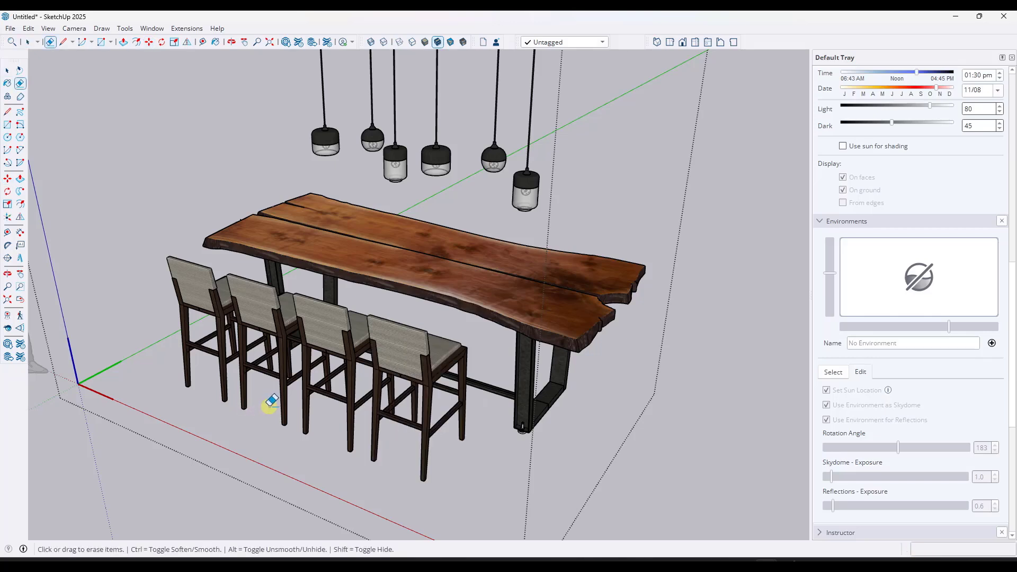
left_click_drag(268, 408, 451, 450)
key("space")
left_click(227, 317)
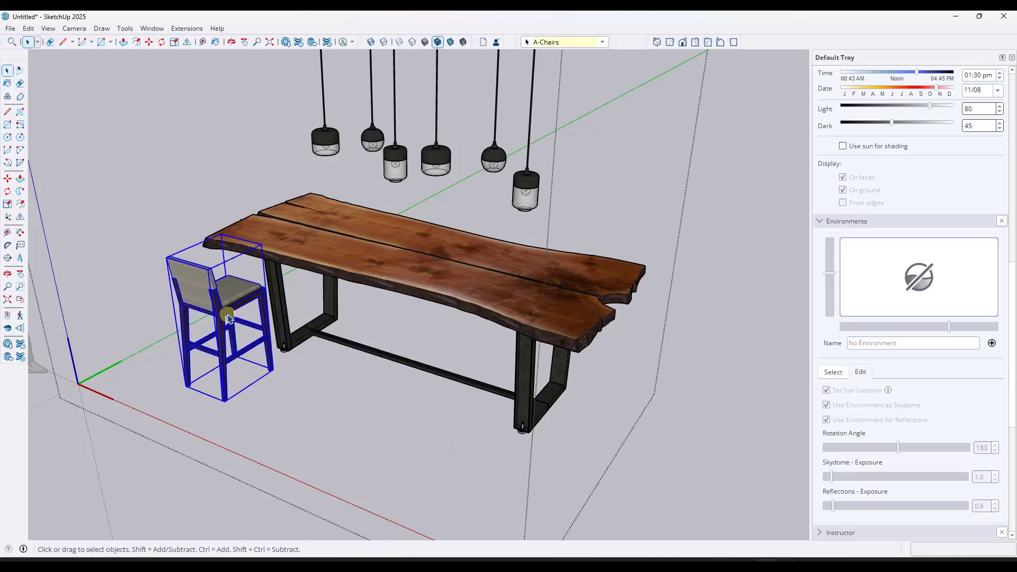
- Copy the chair from its bottom corner to the table's far end
key("m")
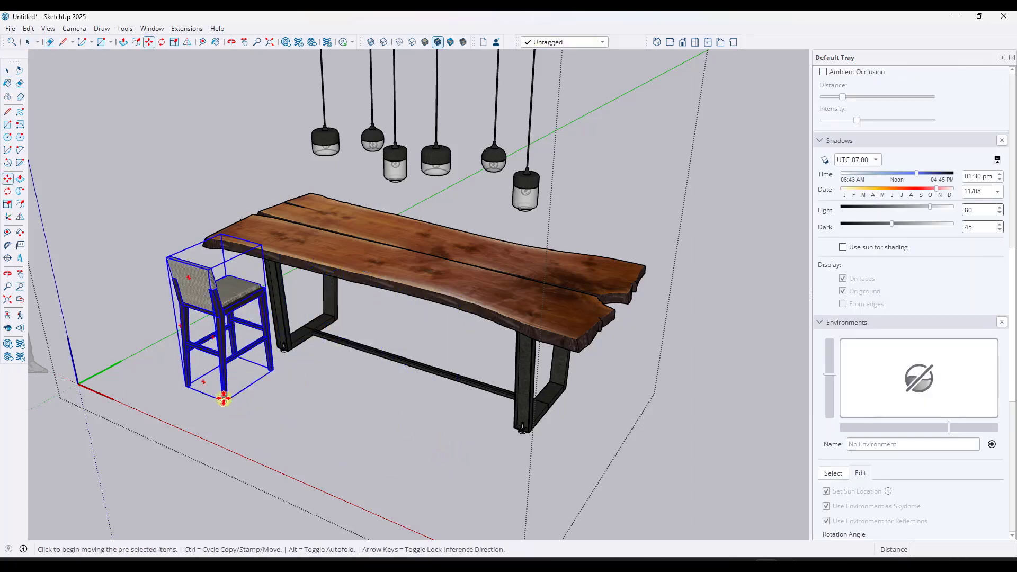
key("space")
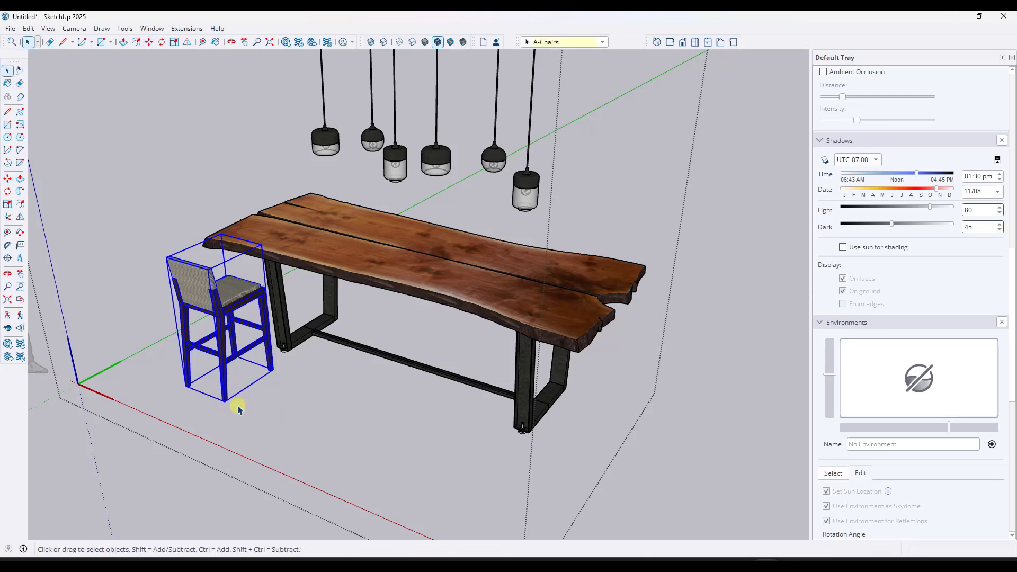
key("m")
left_click(225, 401)
key("ctrl")
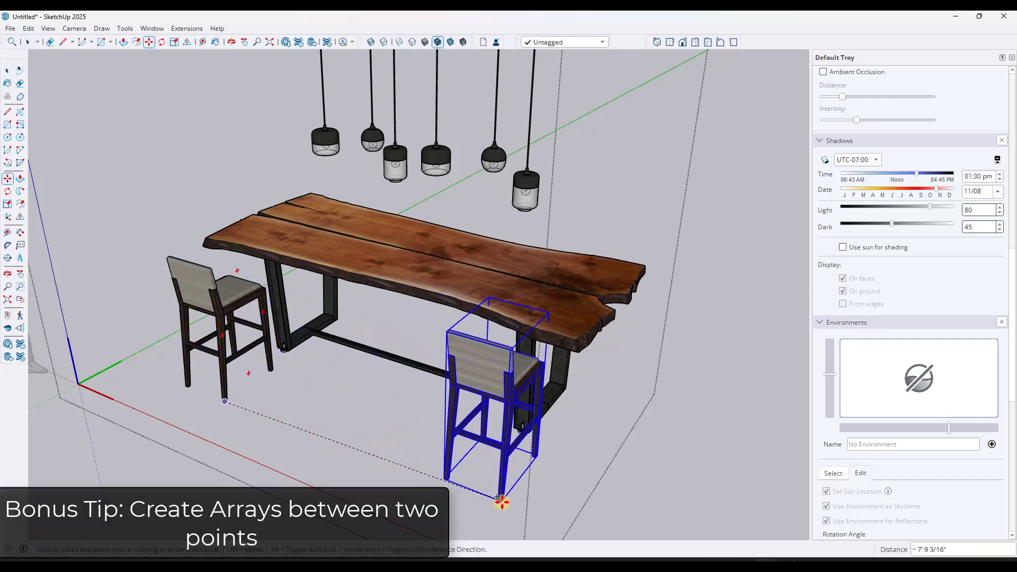
left_click(504, 512)
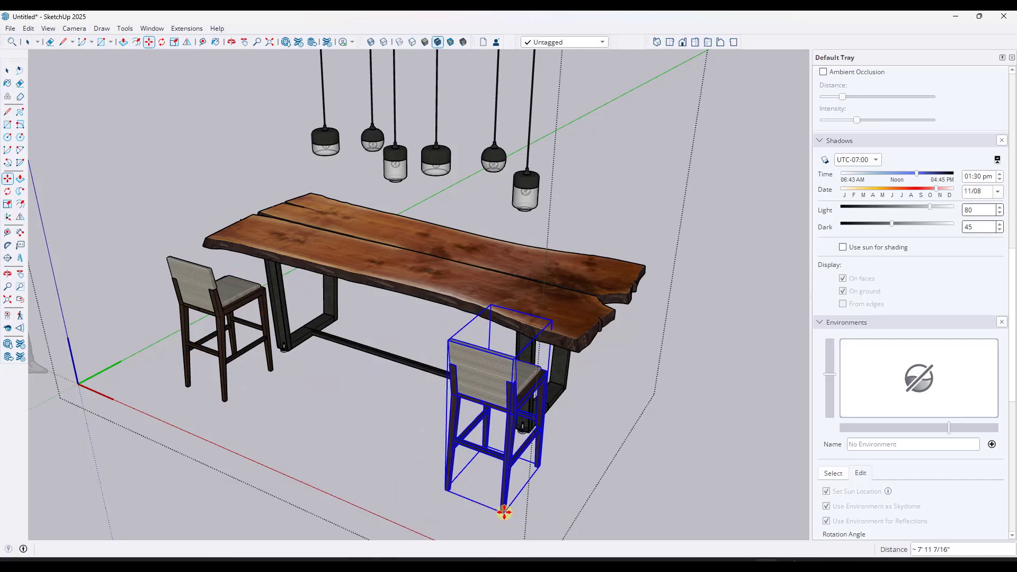
- Divide the span with /4, after trying 3, /2 and /5, then orbit the view
type("/4")
key("Return")
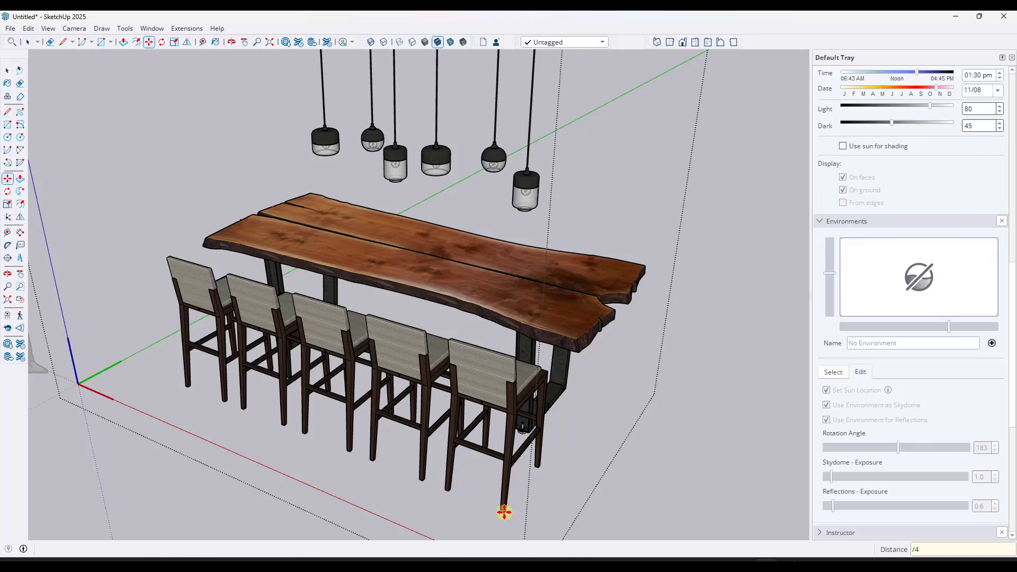
type("3")
key("Return")
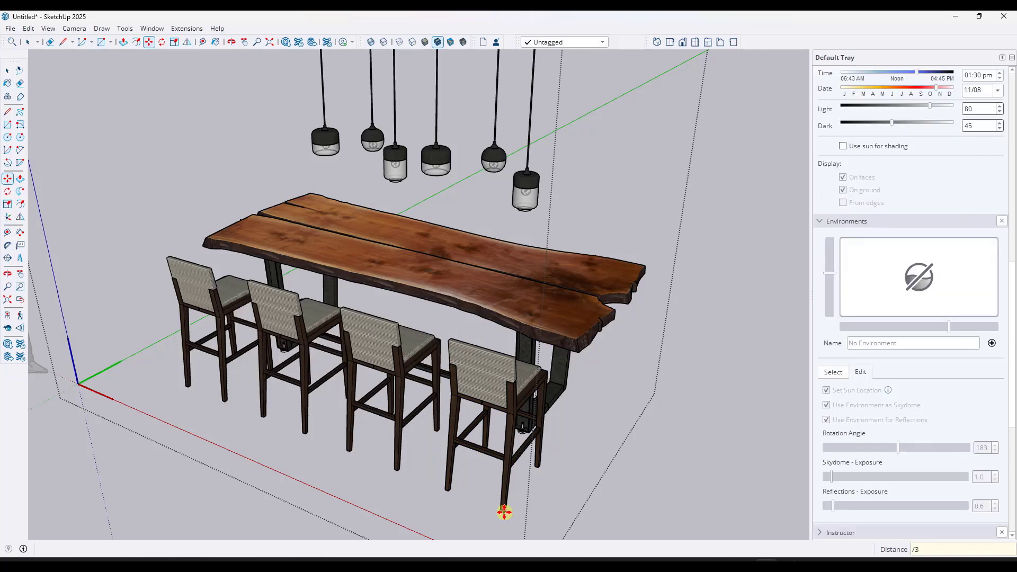
type("/2")
key("Return")
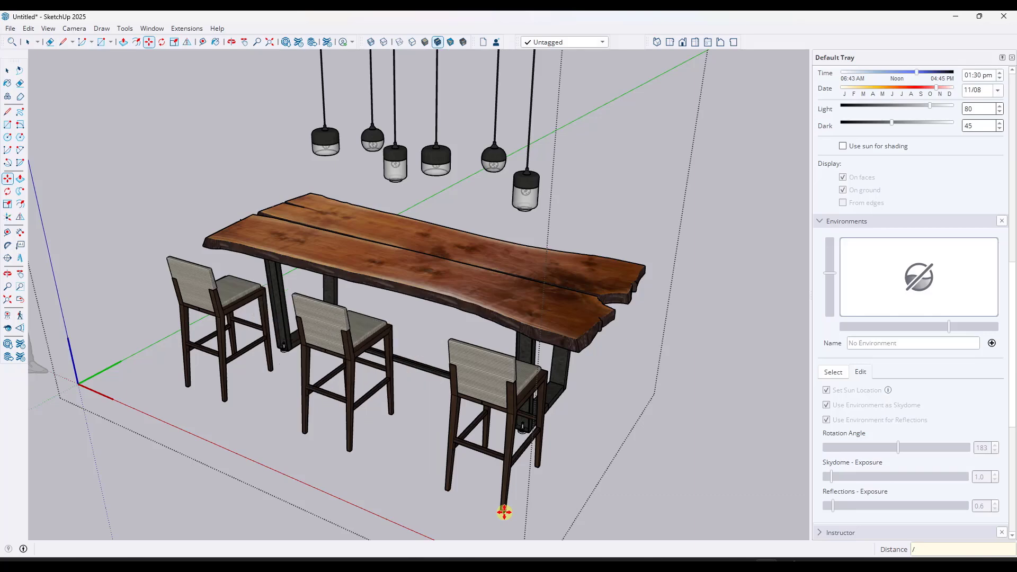
type("/5")
key("Return")
type("/")
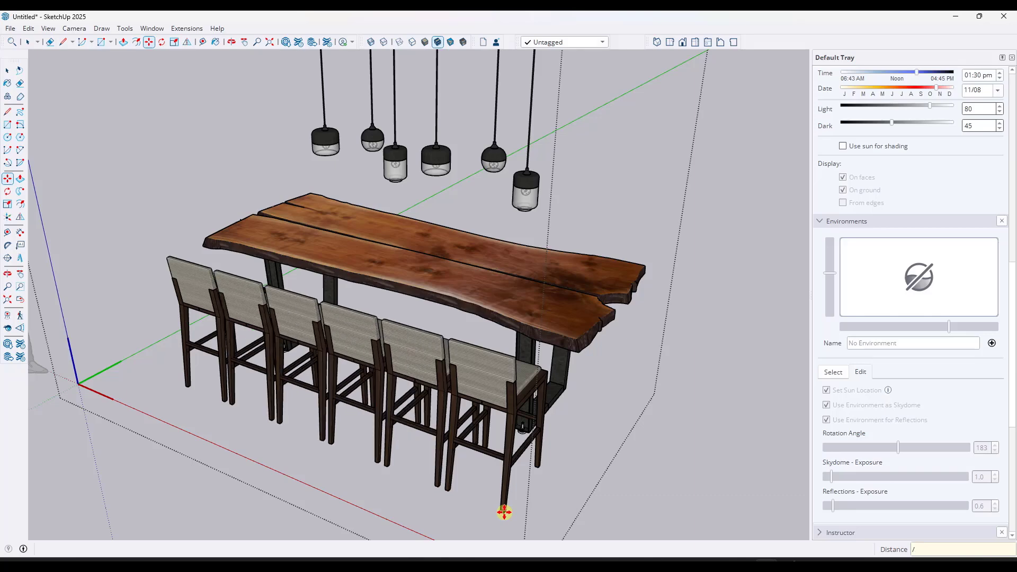
type("4")
key("Return")
key("space")
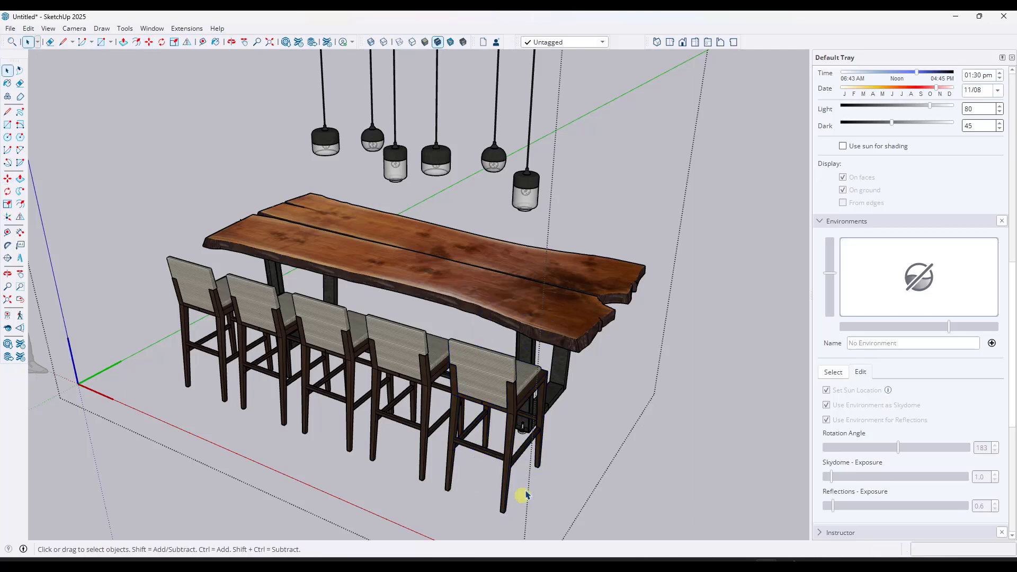
middle_click_drag(522, 488, 460, 422)
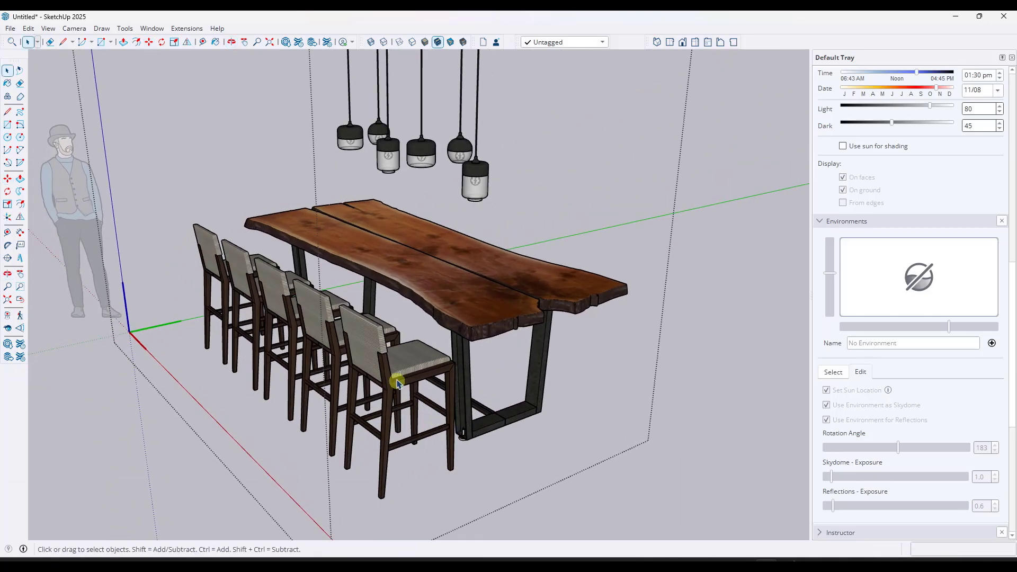
- Select all five chairs in the front row
left_click(404, 360)
left_click(322, 319, "ctrl")
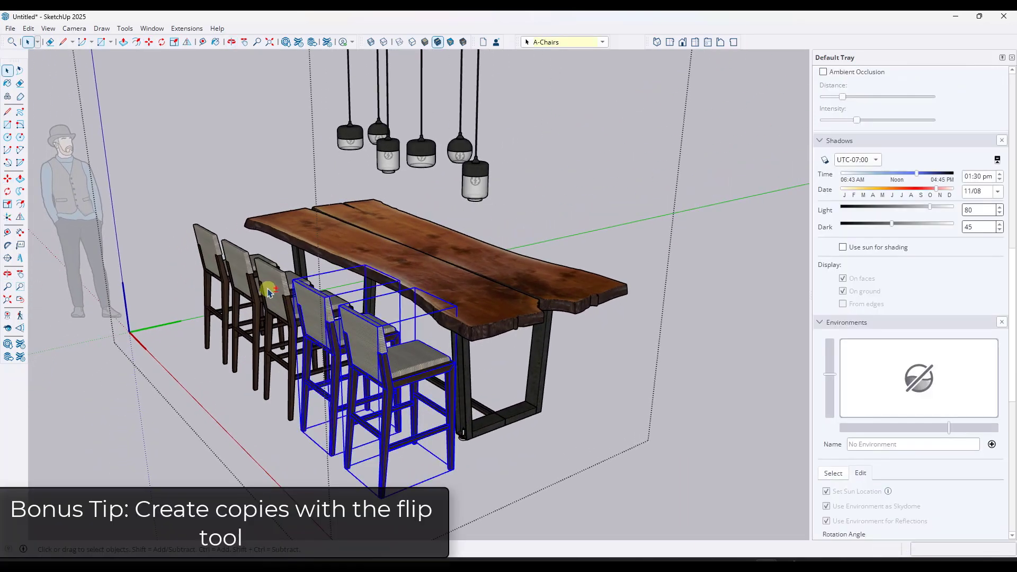
left_click(268, 289, "ctrl")
left_click(242, 272, "ctrl")
left_click(216, 255, "ctrl")
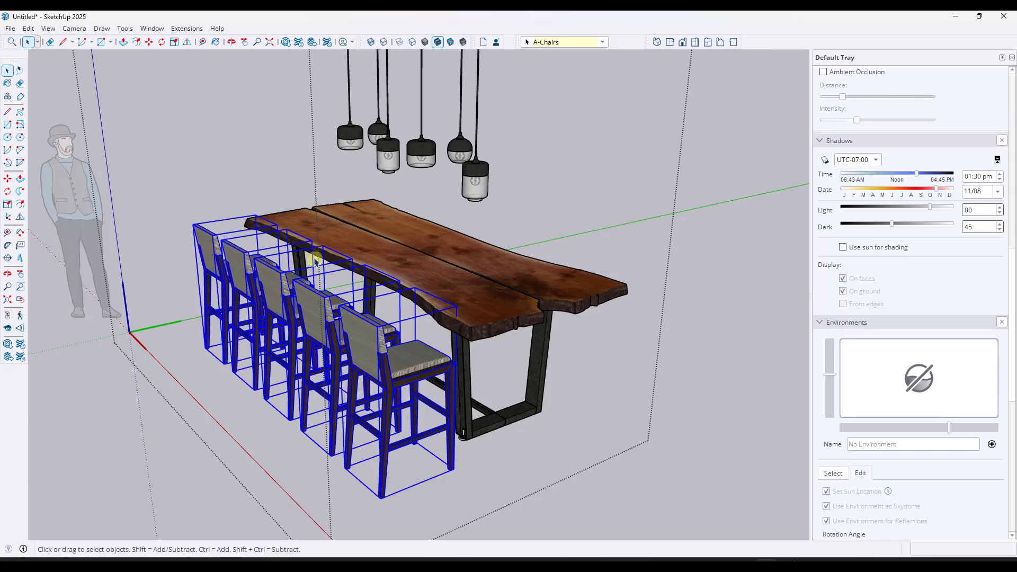
- Flip-copy the five chairs across the green plane onto the table's far side
left_click(188, 41)
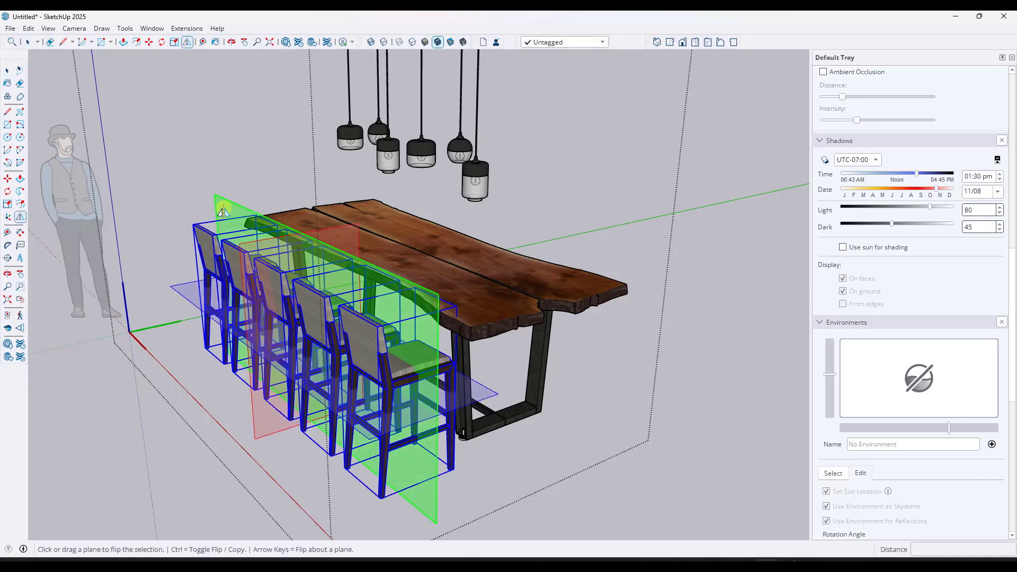
left_click_drag(223, 211, 318, 211)
key("ctrl")
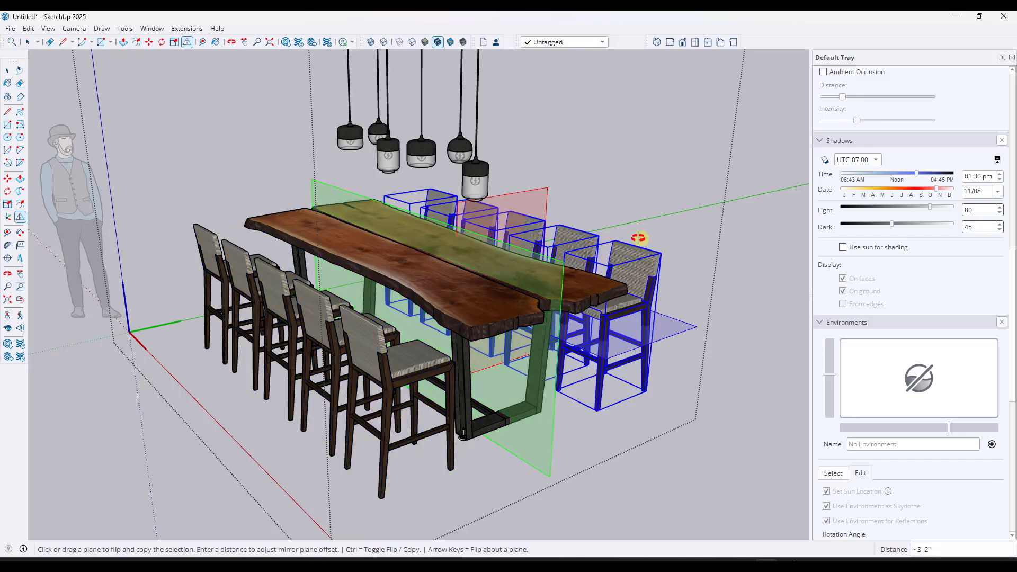
middle_click_drag(638, 234, 529, 296)
key("shift+f")
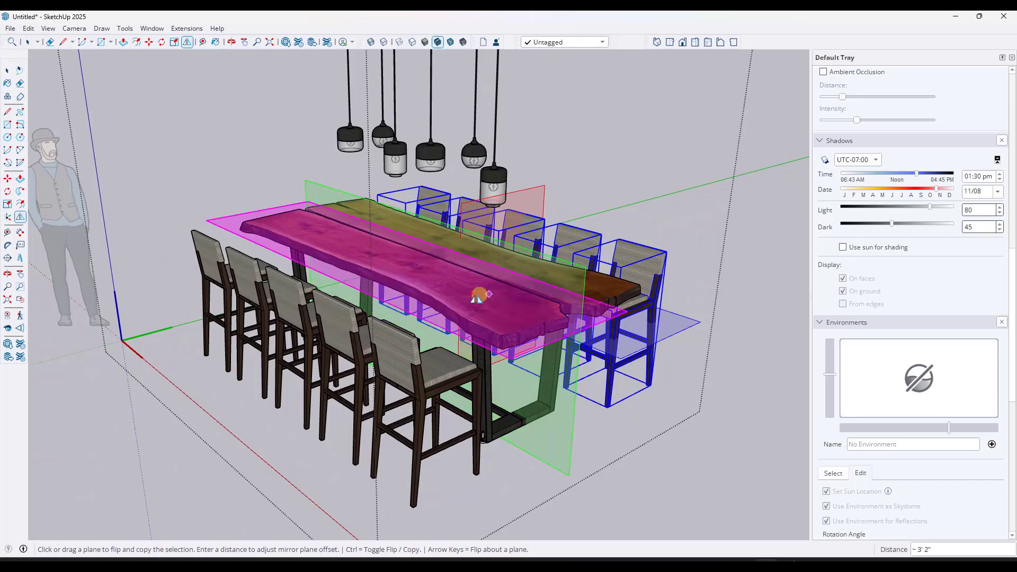
key("space")
middle_click_drag(445, 272, 517, 272)
scroll(503, 243, "down", 2)
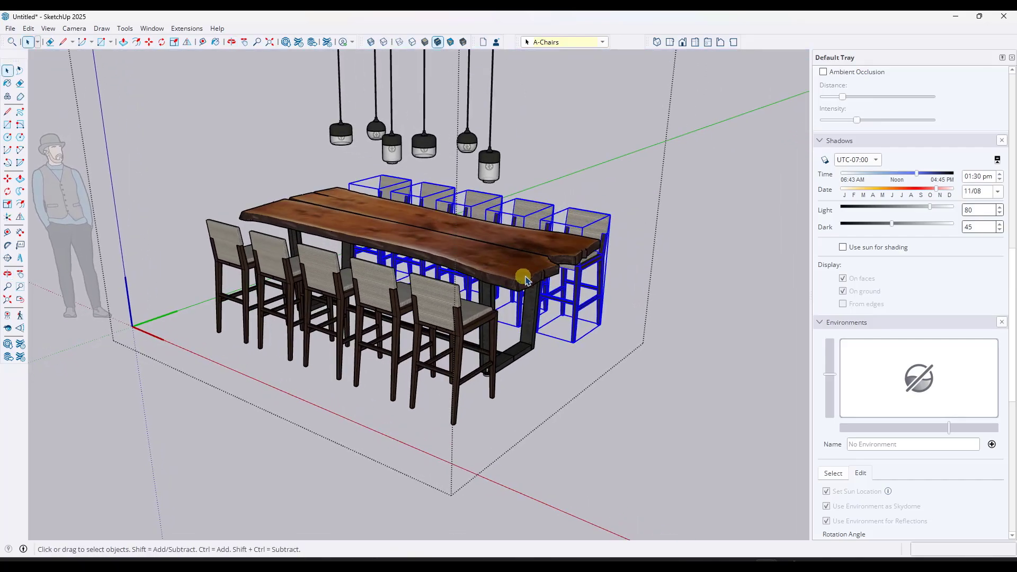